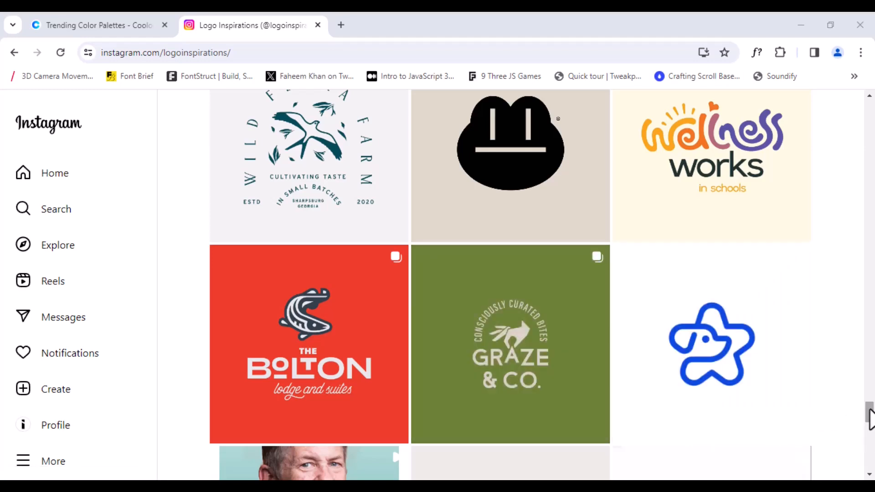
Browse the logoinspirations feed and open the post with the blue dog-star logo
{"action": "left_click_drag", "start_coordinate": [869, 408], "coordinate": [872, 59]}
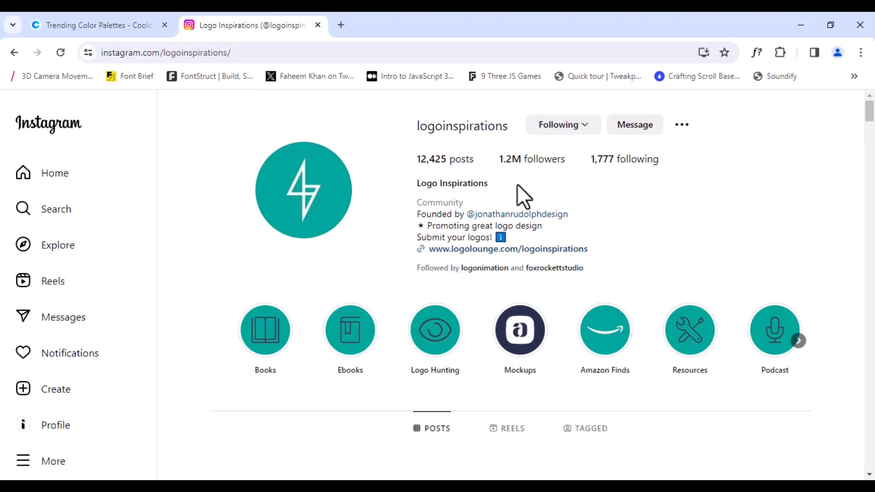
{"action": "left_click_drag", "start_coordinate": [871, 111], "coordinate": [870, 371]}
{"action": "scroll", "coordinate": [743, 342], "scroll_direction": "down", "scroll_amount": 8}
{"action": "scroll", "coordinate": [739, 337], "scroll_direction": "down", "scroll_amount": 14}
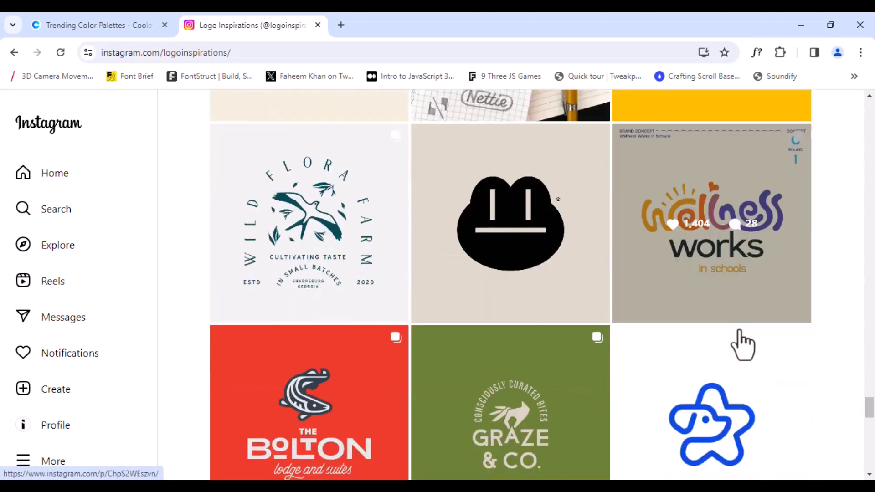
{"action": "scroll", "coordinate": [739, 338], "scroll_direction": "up", "scroll_amount": 4}
{"action": "left_click", "coordinate": [723, 330]}
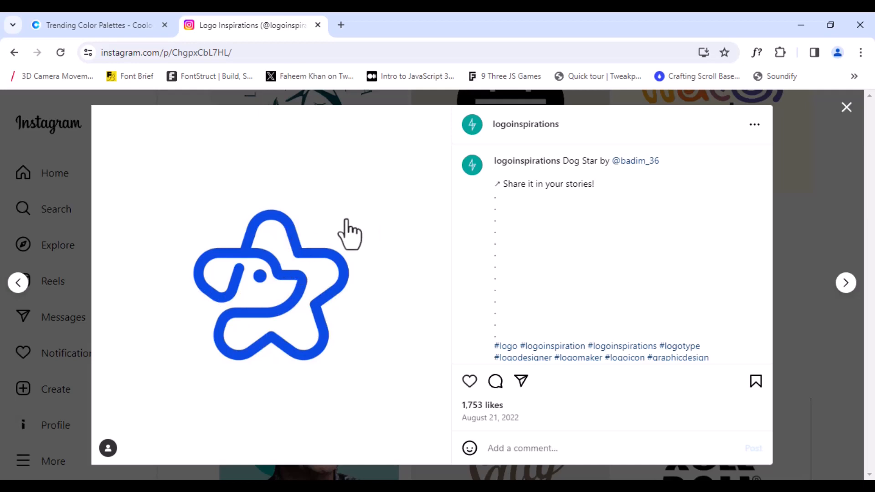
Capture a rectangular screen snip of the dog-star logo and paste it into the blank Illustrator document
{"action": "key", "text": "super+shift+s"}
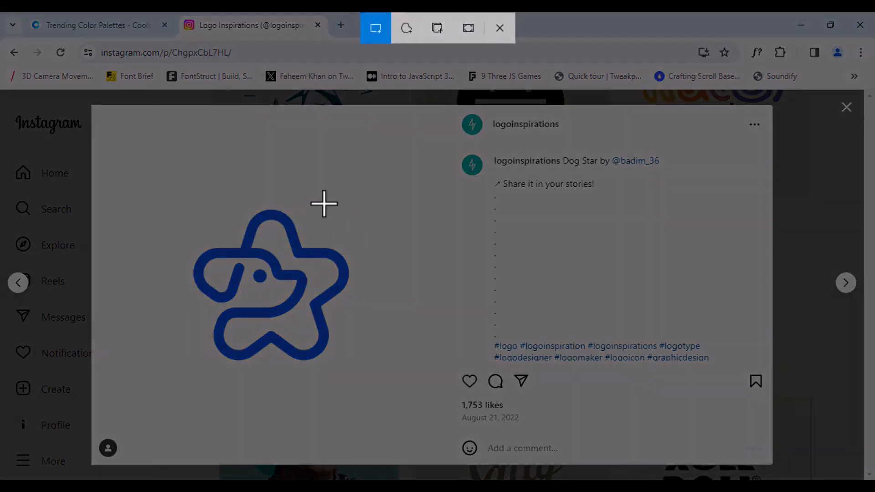
{"action": "left_click_drag", "start_coordinate": [170, 161], "coordinate": [384, 395]}
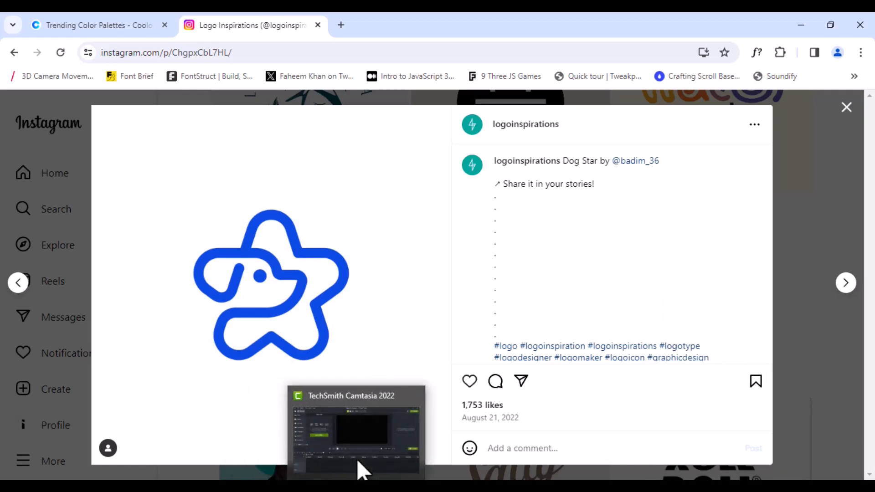
{"action": "mouse_move", "coordinate": [361, 449]}
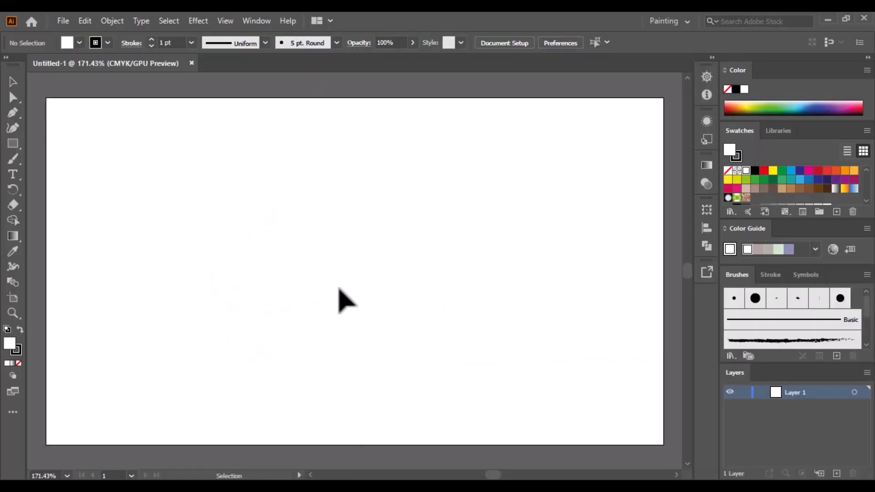
{"action": "left_click", "coordinate": [112, 22]}
{"action": "mouse_move", "coordinate": [88, 23]}
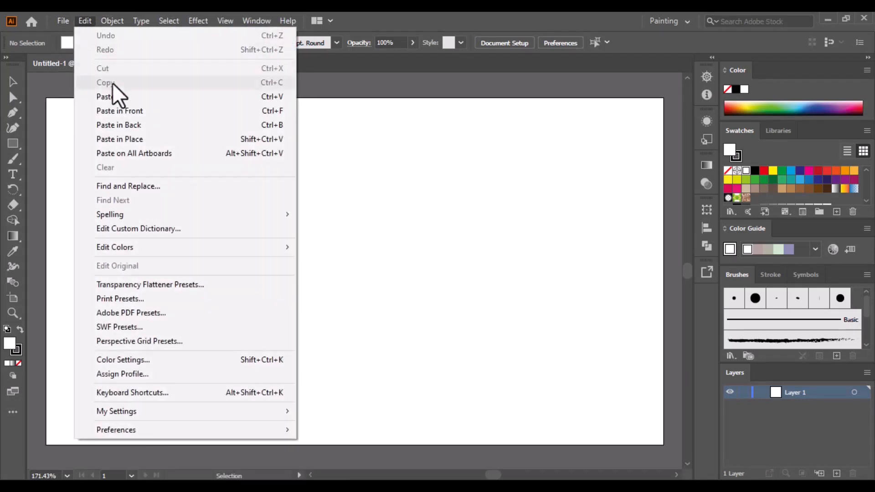
{"action": "left_click", "coordinate": [113, 96]}
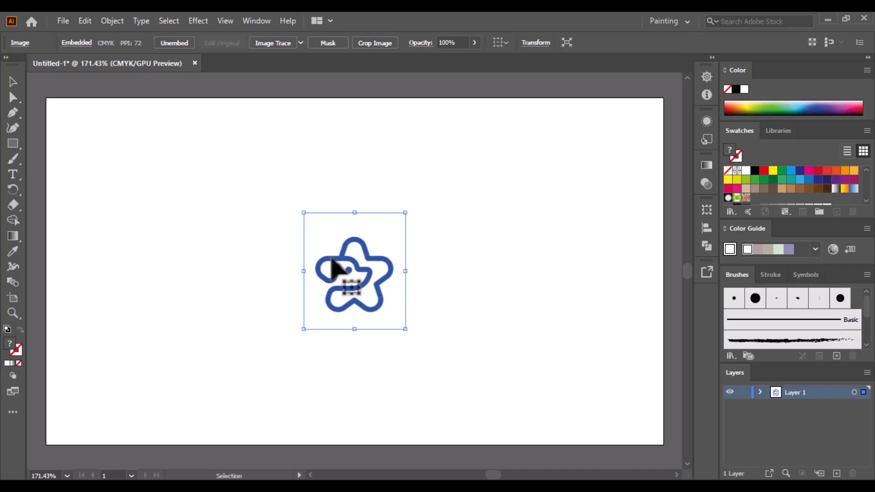
Image trace the pasted logo with Make and Expand, and ungroup the traced result
{"action": "left_click", "coordinate": [113, 21]}
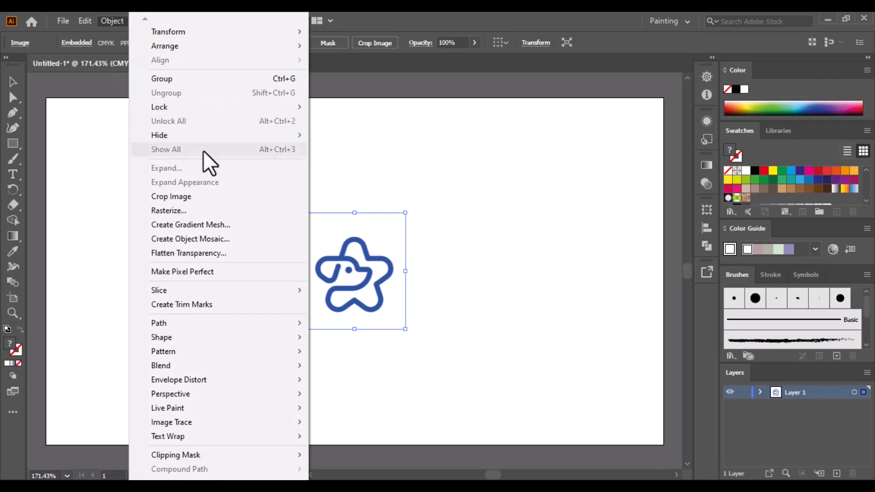
{"action": "mouse_move", "coordinate": [182, 427]}
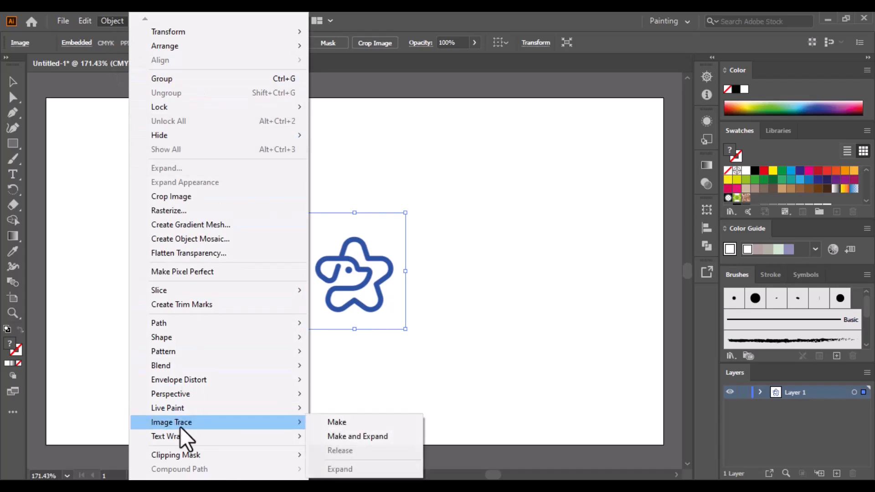
{"action": "left_click", "coordinate": [356, 440]}
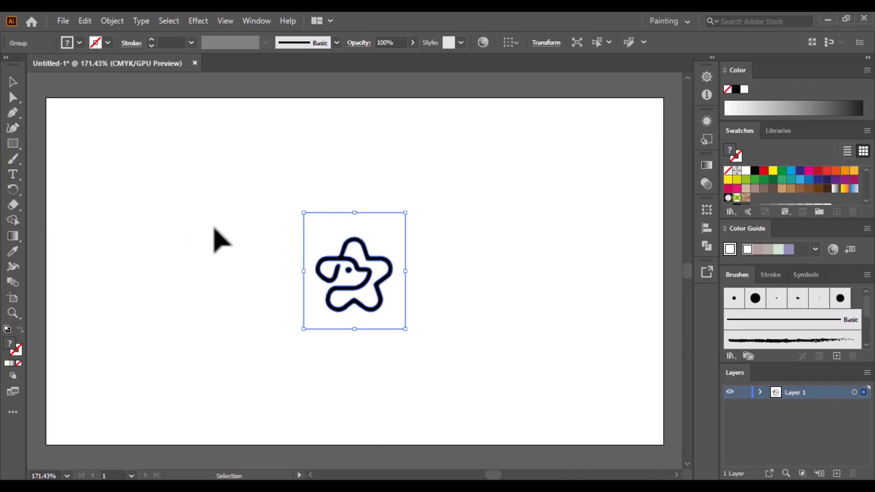
{"action": "left_click", "coordinate": [112, 20]}
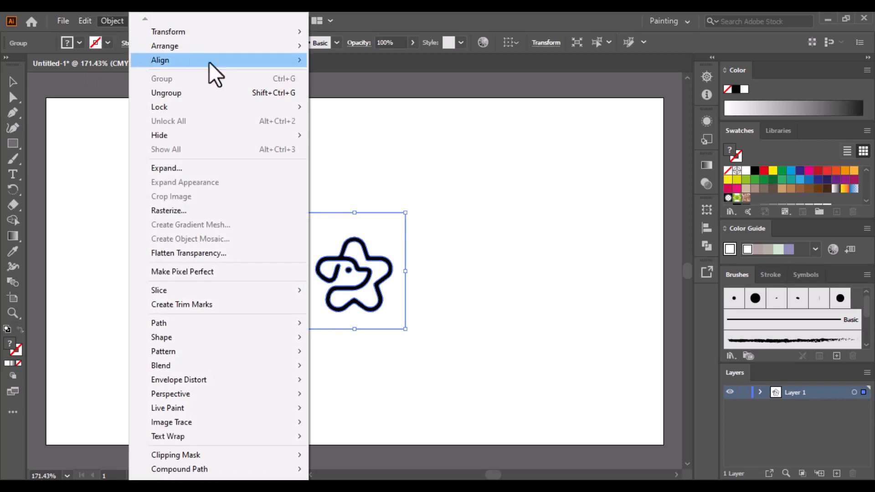
{"action": "left_click", "coordinate": [191, 93]}
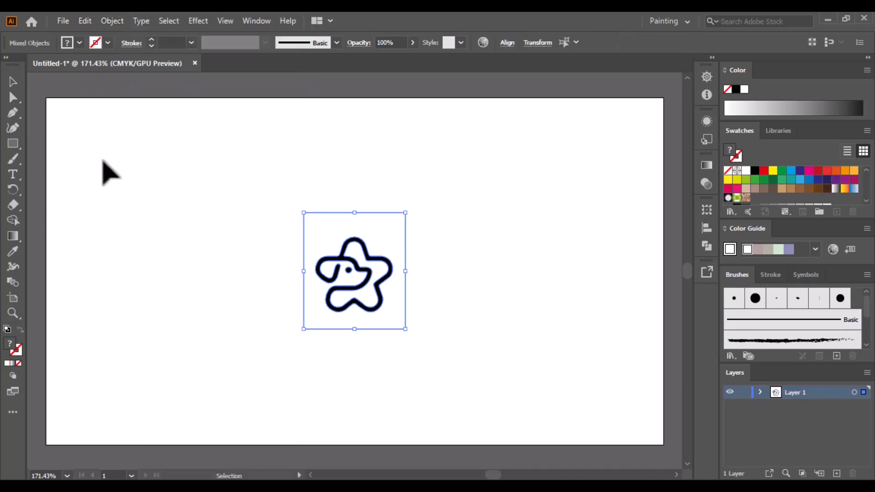
Draw a large light blue rectangle over the traced logo and send it to the back
{"action": "left_click", "coordinate": [14, 145]}
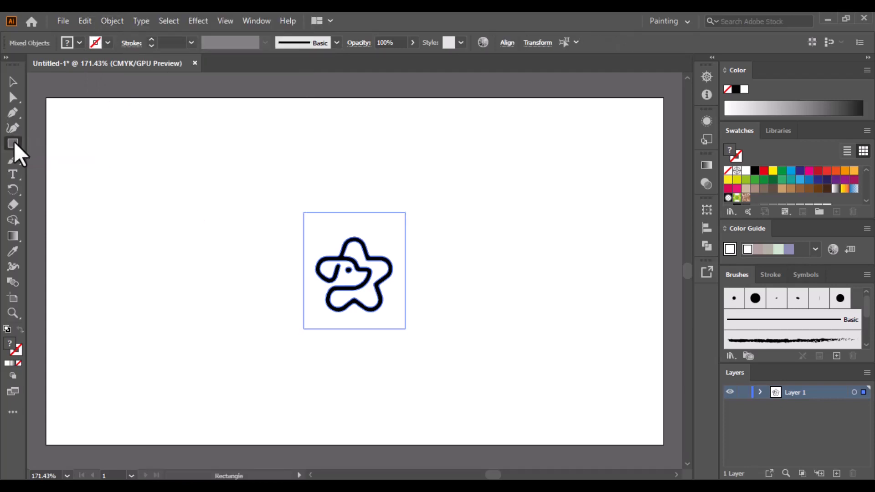
{"action": "left_click", "coordinate": [14, 144]}
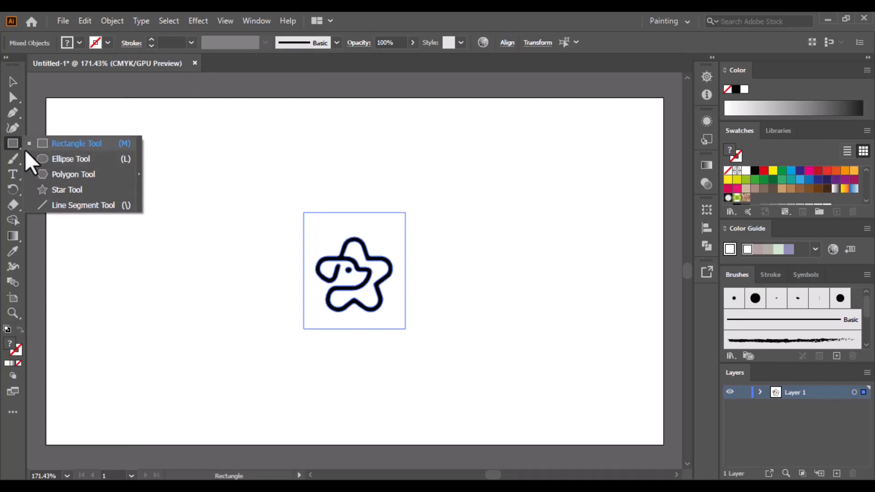
{"action": "left_click_drag", "start_coordinate": [196, 158], "coordinate": [526, 398]}
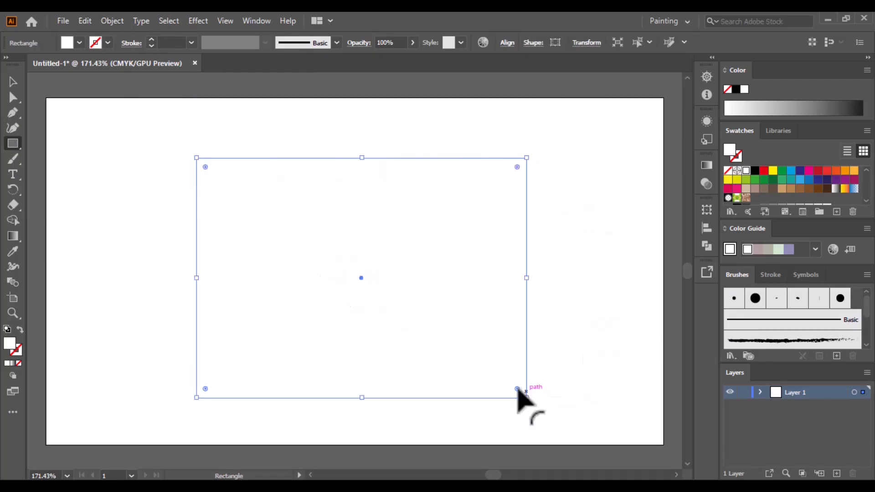
{"action": "left_click", "coordinate": [70, 41]}
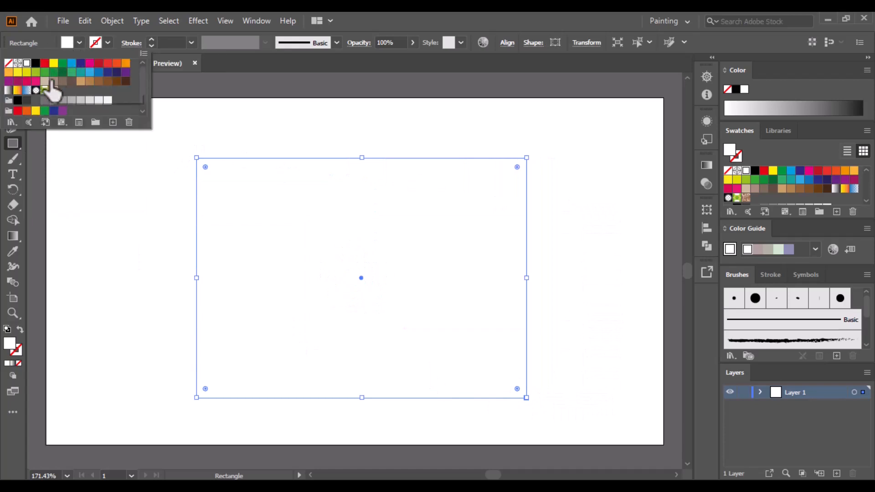
{"action": "left_click", "coordinate": [90, 72]}
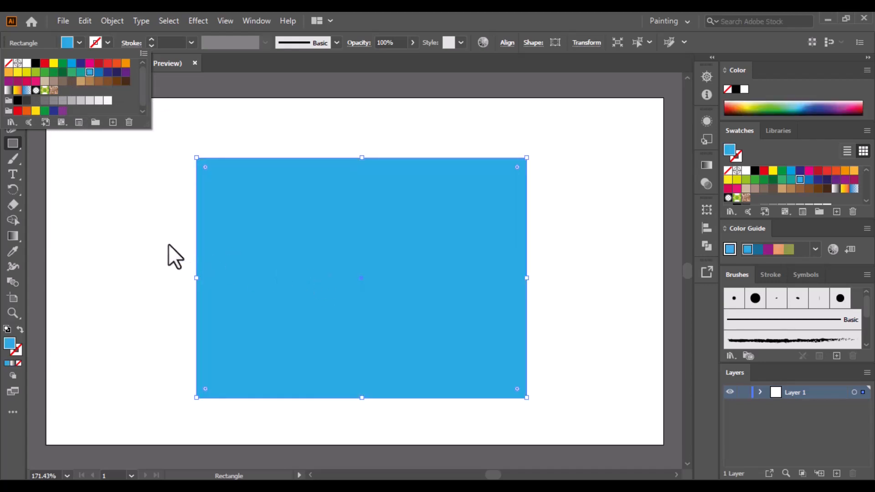
{"action": "right_click", "coordinate": [281, 240]}
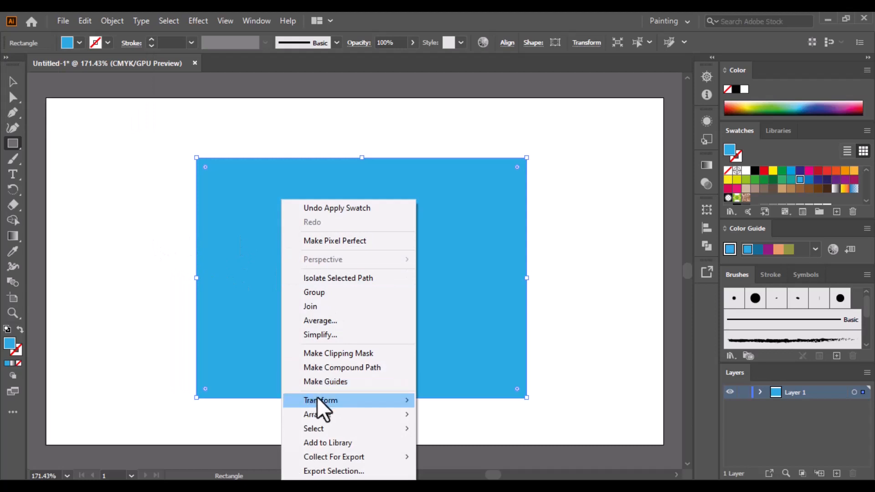
{"action": "mouse_move", "coordinate": [329, 415]}
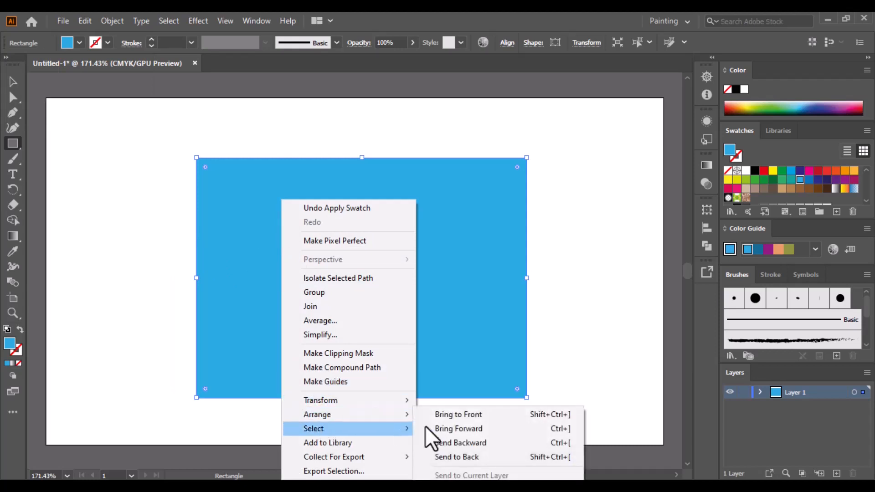
{"action": "left_click", "coordinate": [457, 458]}
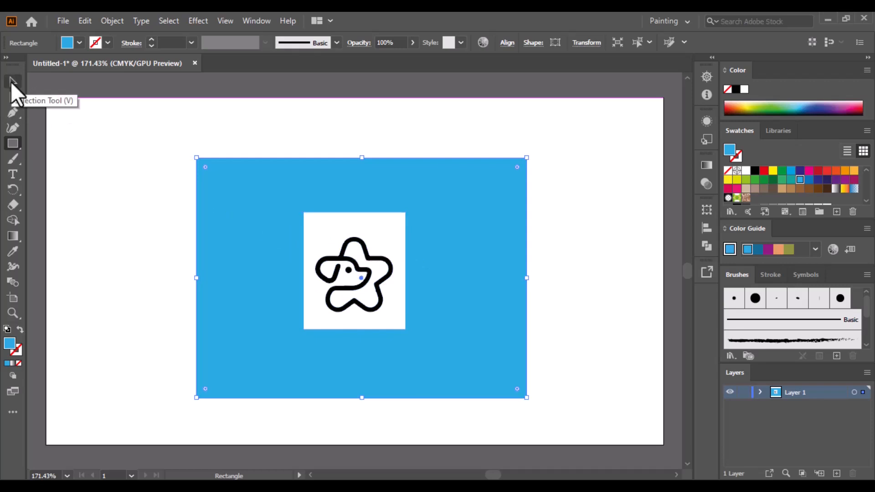
Delete the white background shape and the white fill inside the star, keeping only the black linework
{"action": "left_click", "coordinate": [11, 81]}
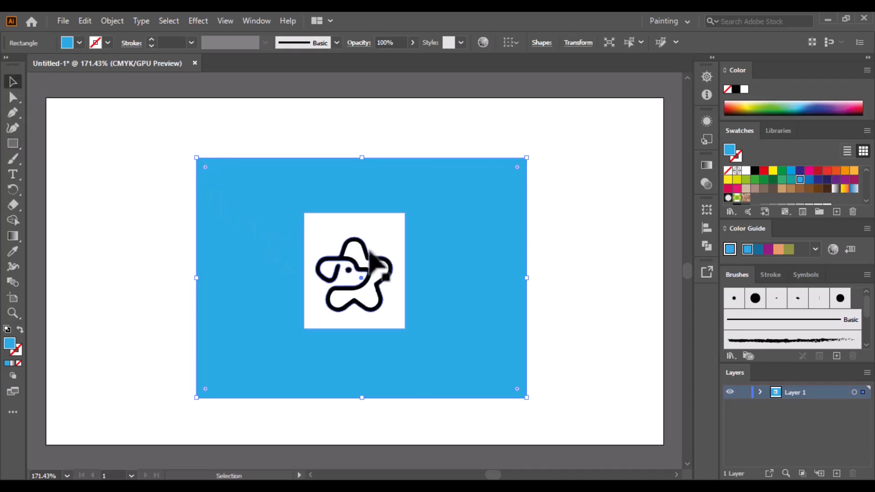
{"action": "left_click_drag", "start_coordinate": [395, 227], "coordinate": [455, 212]}
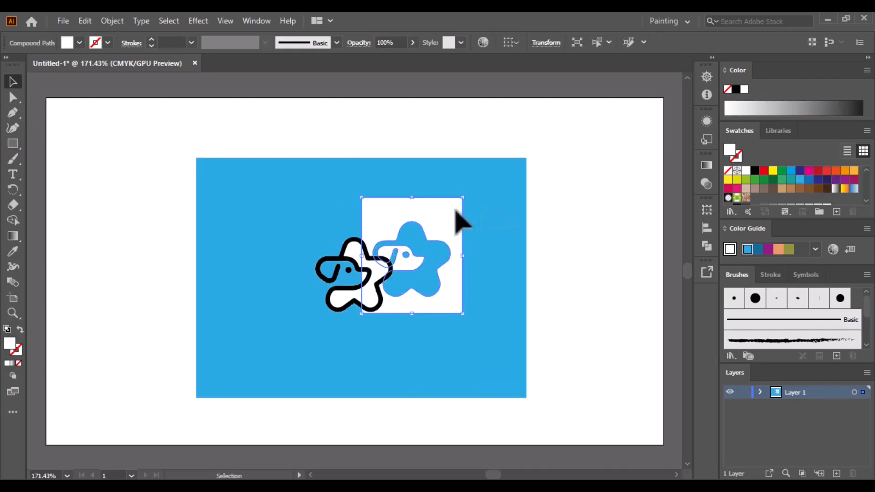
{"action": "key", "text": "Delete"}
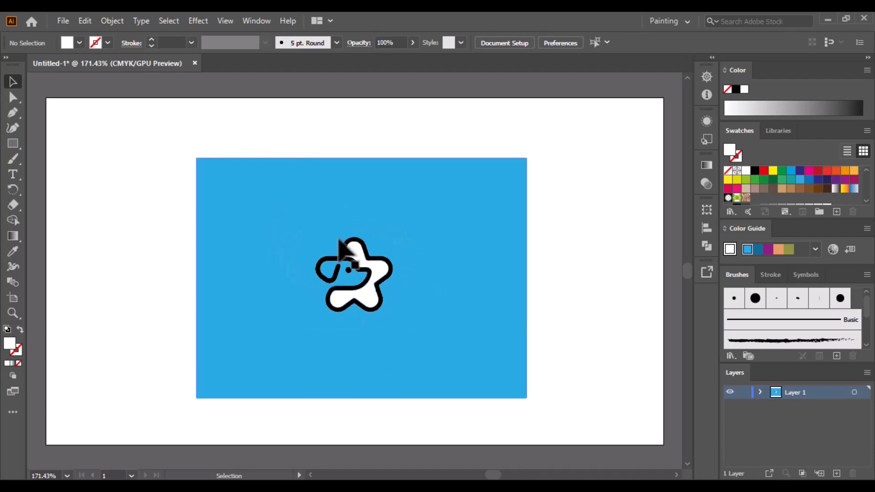
{"action": "left_click", "coordinate": [376, 273]}
{"action": "key", "text": "Delete"}
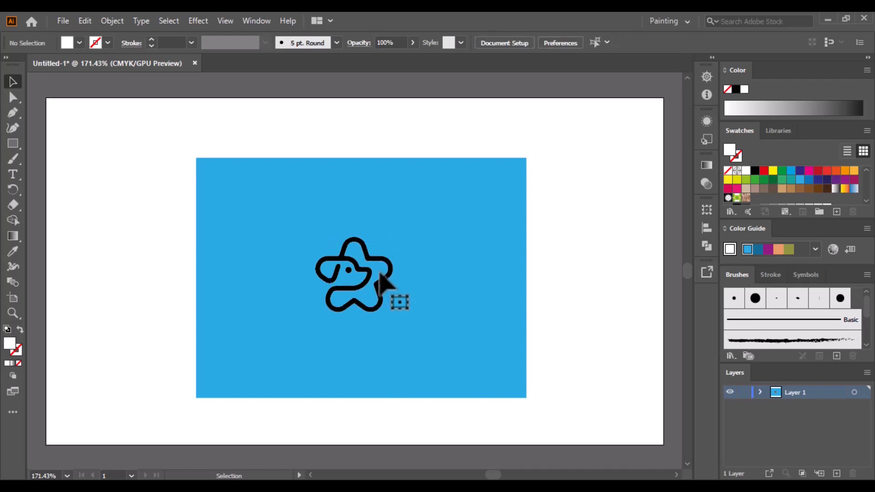
Delete the blue rectangle and enlarge the whole dog-star logo proportionally about its centre to roughly three times its size
{"action": "left_click", "coordinate": [486, 299]}
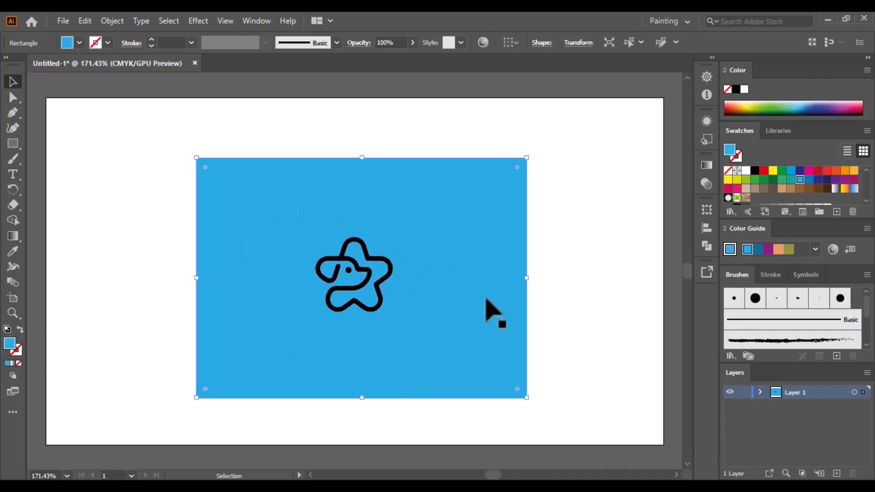
{"action": "key", "text": "Delete"}
{"action": "left_click_drag", "start_coordinate": [449, 194], "coordinate": [295, 394]}
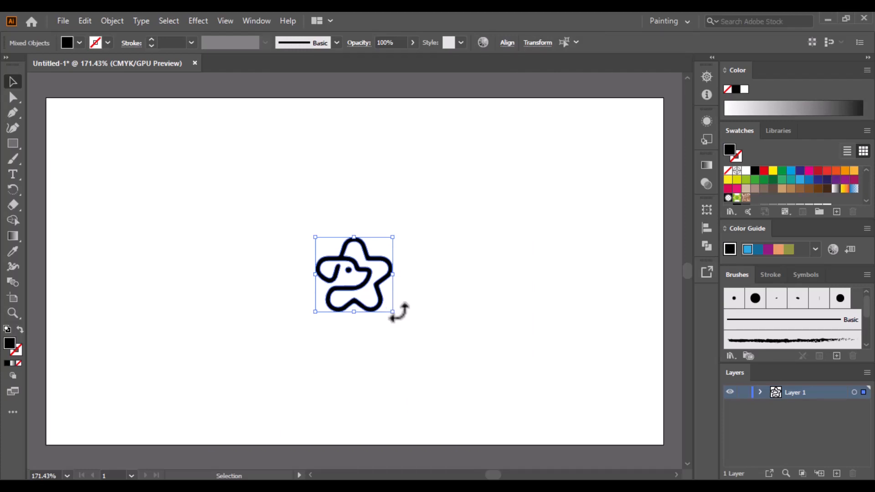
{"action": "left_click_drag", "start_coordinate": [392, 311], "coordinate": [489, 390]}
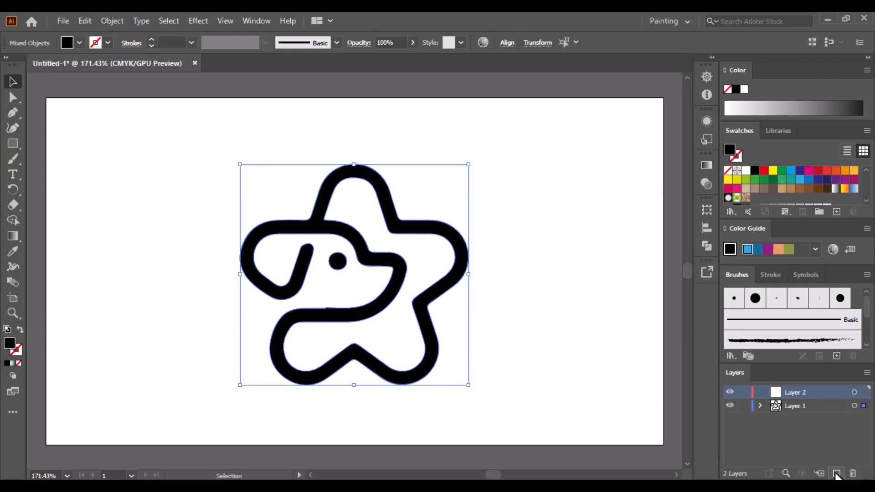
Add a new layer and move the dog's eye path from Layer 1 into it
{"action": "left_click", "coordinate": [837, 474]}
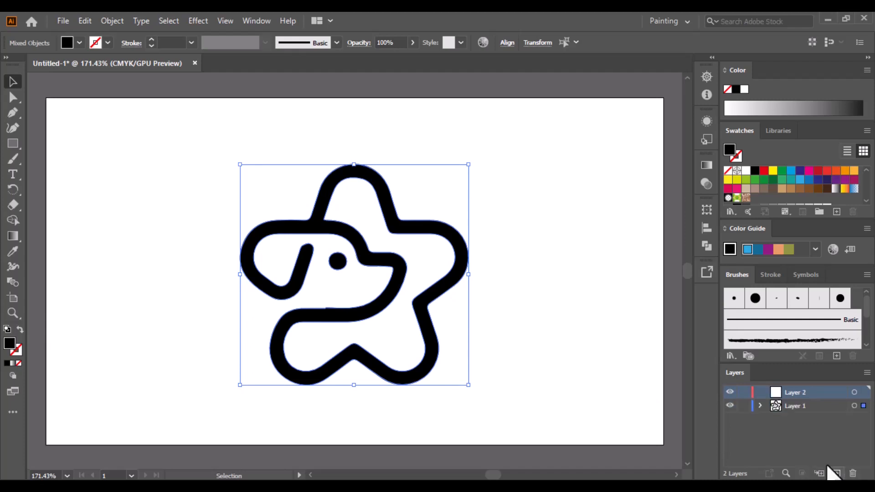
{"action": "left_click", "coordinate": [759, 406]}
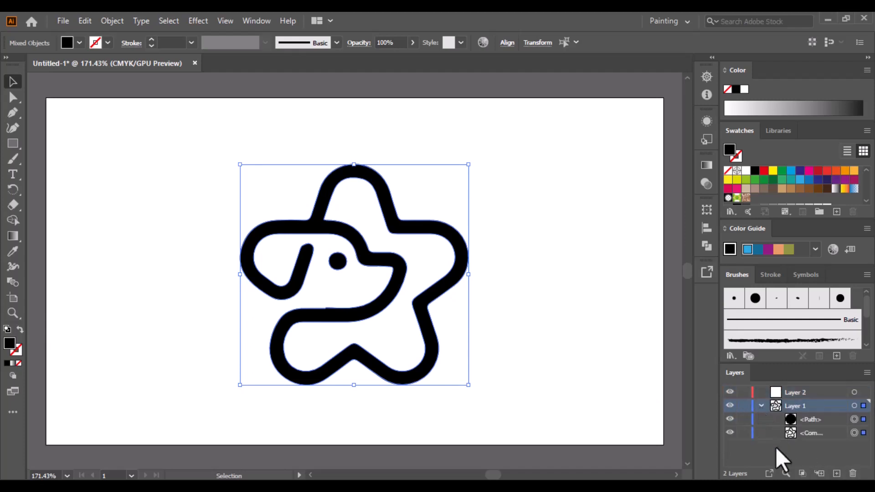
{"action": "left_click", "coordinate": [812, 419]}
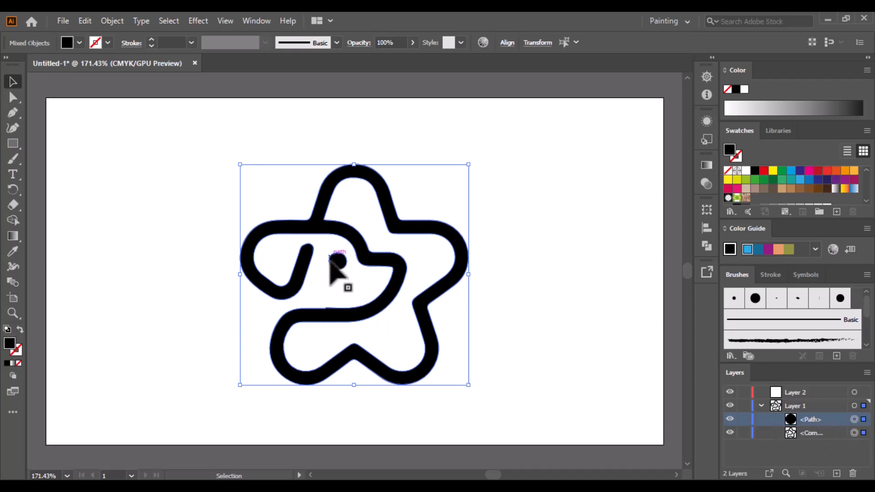
{"action": "left_click", "coordinate": [761, 447]}
{"action": "left_click_drag", "start_coordinate": [799, 420], "coordinate": [794, 394]}
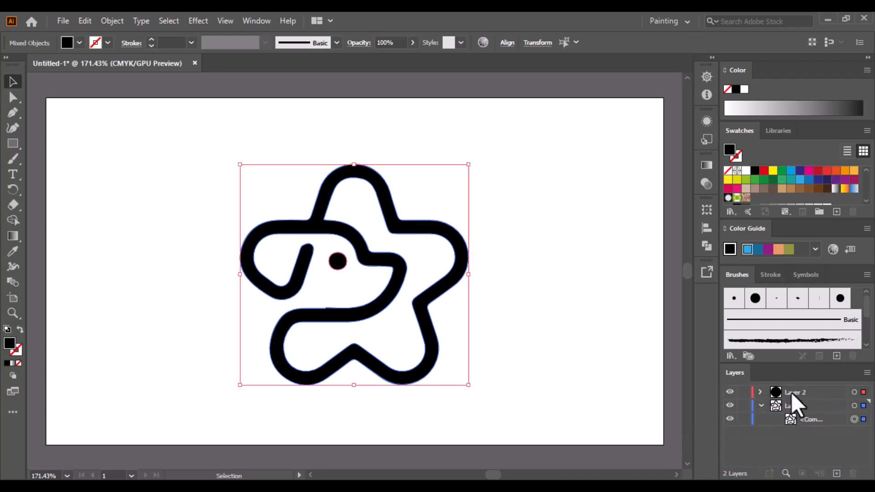
{"action": "left_click", "coordinate": [759, 392]}
{"action": "left_click", "coordinate": [761, 392]}
{"action": "left_click", "coordinate": [761, 406]}
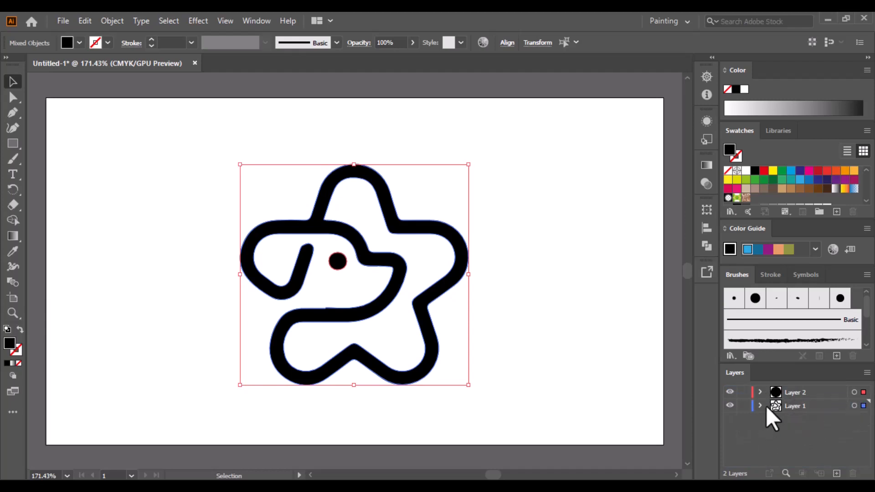
Rename the layer holding the dog's eye as "eye"
{"action": "double_click", "coordinate": [800, 395]}
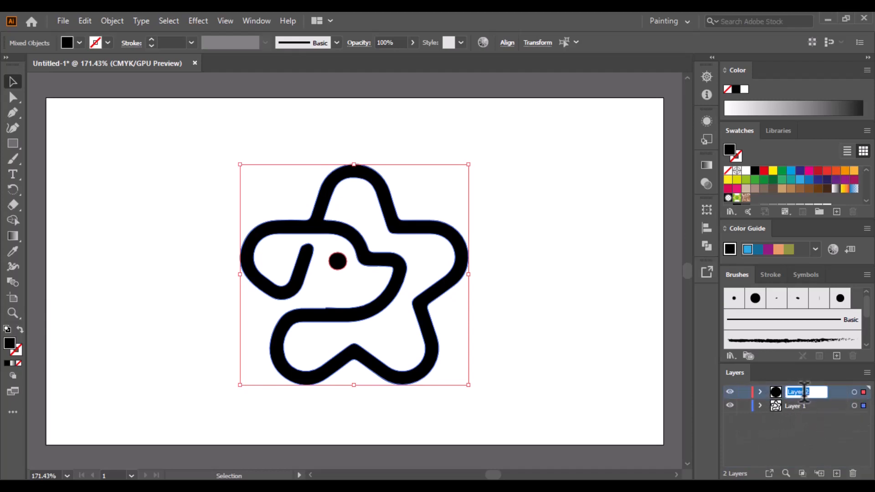
{"action": "key", "text": "BackSpace"}
{"action": "type", "text": "eye"}
{"action": "key", "text": "Return"}
Rename Layer 1, which holds the star and dog outline, as "main" and clear the artwork selection
{"action": "double_click", "coordinate": [797, 404]}
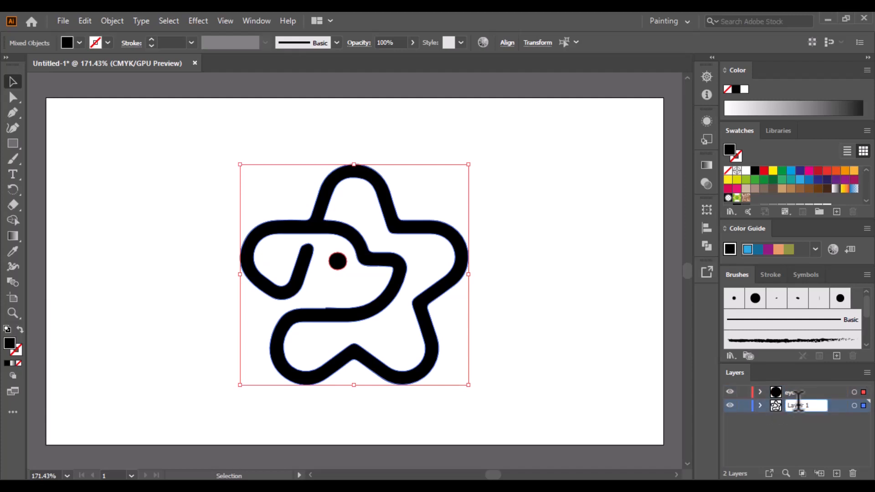
{"action": "double_click", "coordinate": [802, 404]}
{"action": "mouse_move", "coordinate": [802, 403]}
{"action": "left_mouse_down"}
{"action": "mouse_move", "coordinate": [820, 403]}
{"action": "mouse_move", "coordinate": [792, 408]}
{"action": "left_mouse_up"}
{"action": "double_click", "coordinate": [814, 405]}
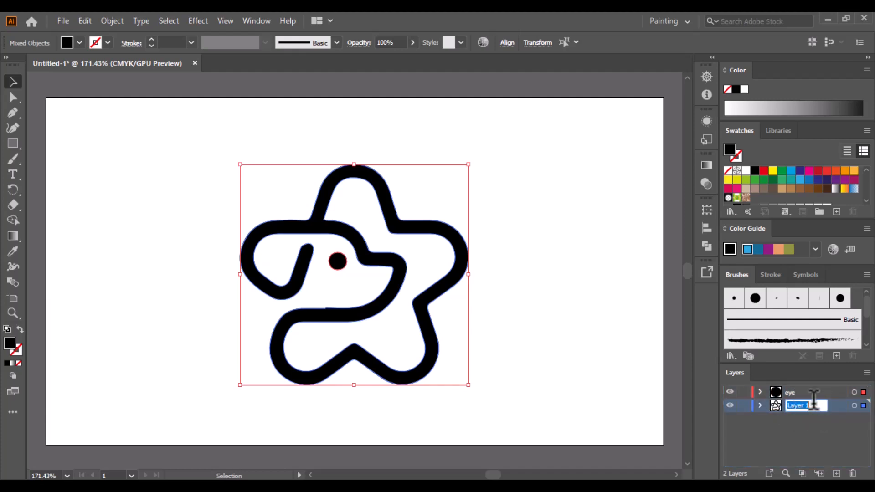
{"action": "type", "text": "main"}
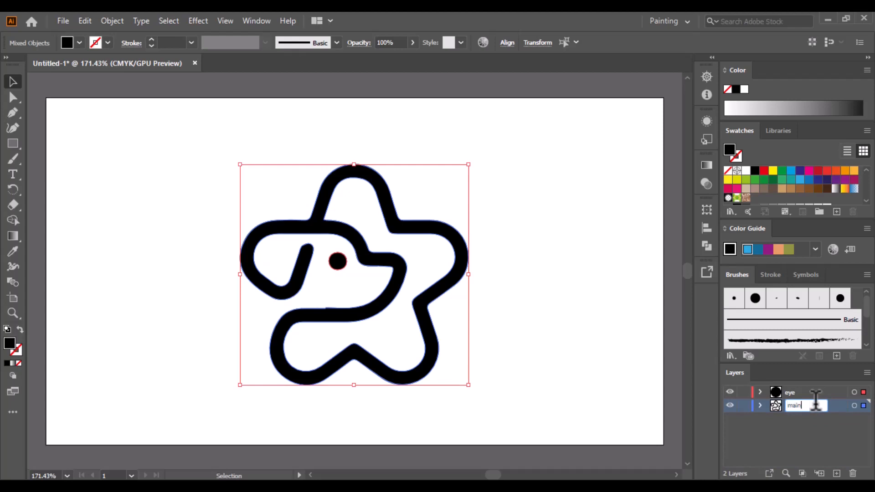
{"action": "key", "text": "Return"}
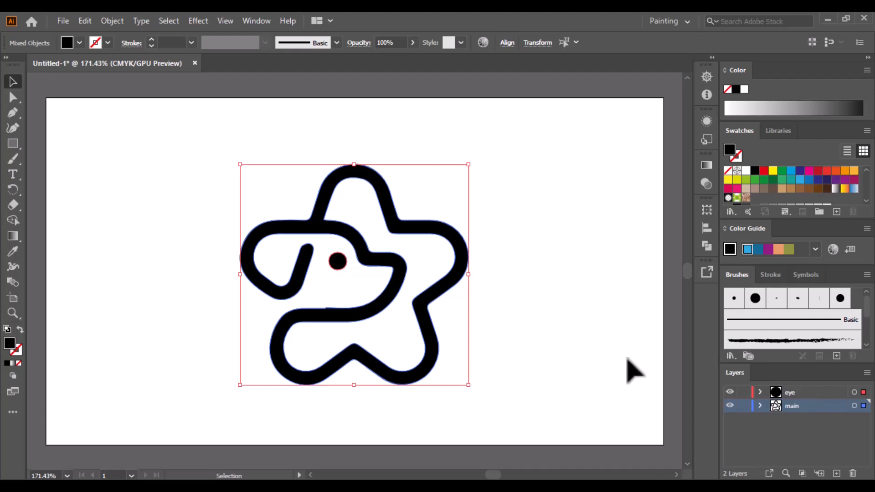
{"action": "left_click", "coordinate": [588, 332]}
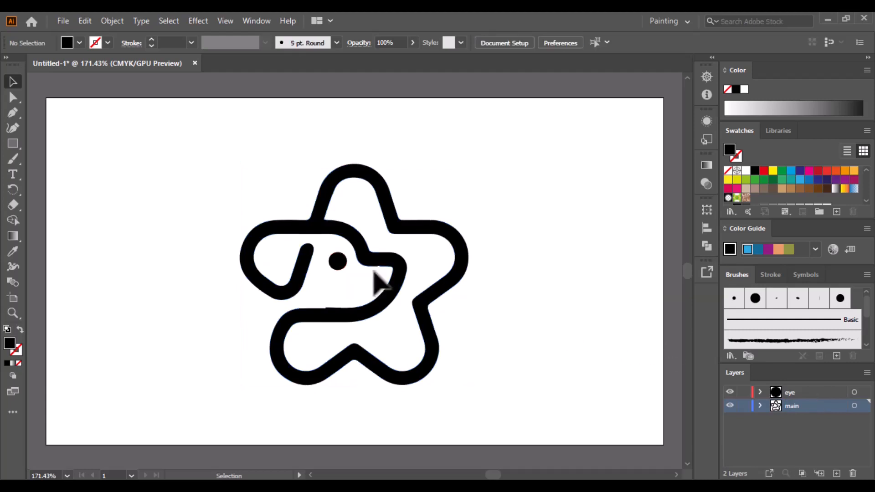
{"action": "left_click", "coordinate": [343, 260]}
{"action": "left_click", "coordinate": [400, 289]}
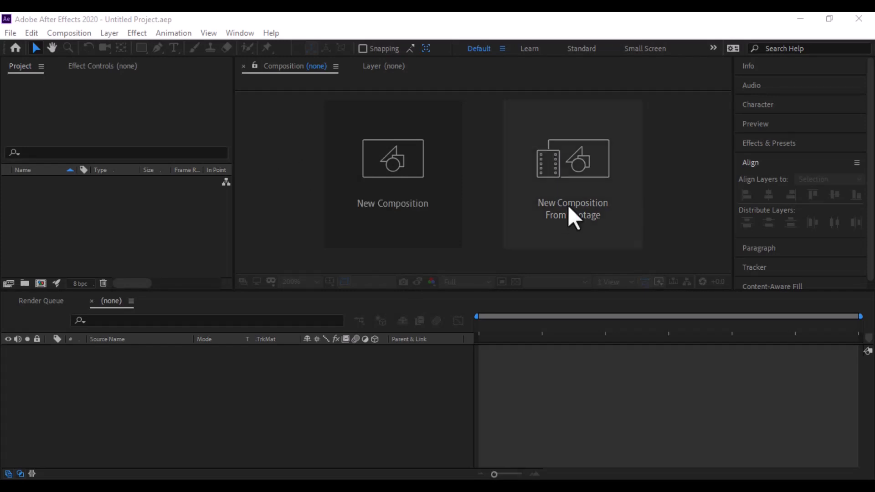
Switch to After Effects and create a 1920 x 1080 px, 30 fps, 10-second composition named "stroke star"
{"action": "left_click", "coordinate": [382, 180]}
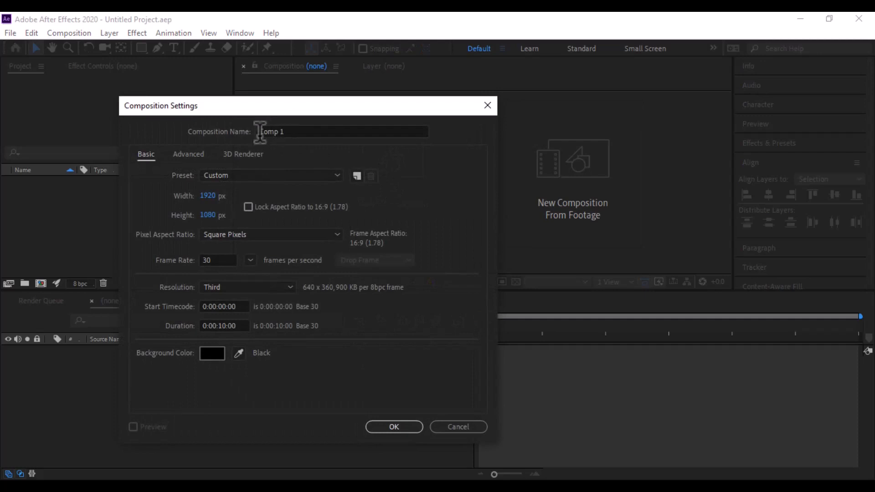
{"action": "left_click", "coordinate": [285, 131]}
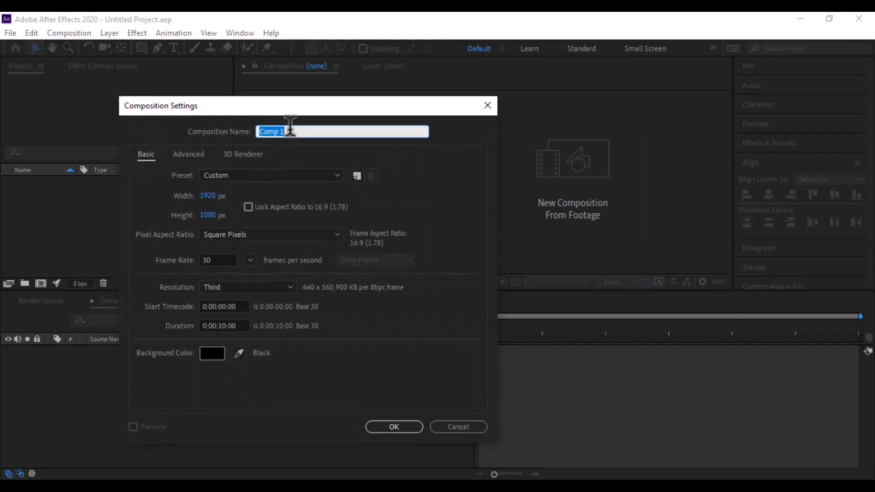
{"action": "type", "text": "stroke star"}
{"action": "left_click", "coordinate": [390, 427]}
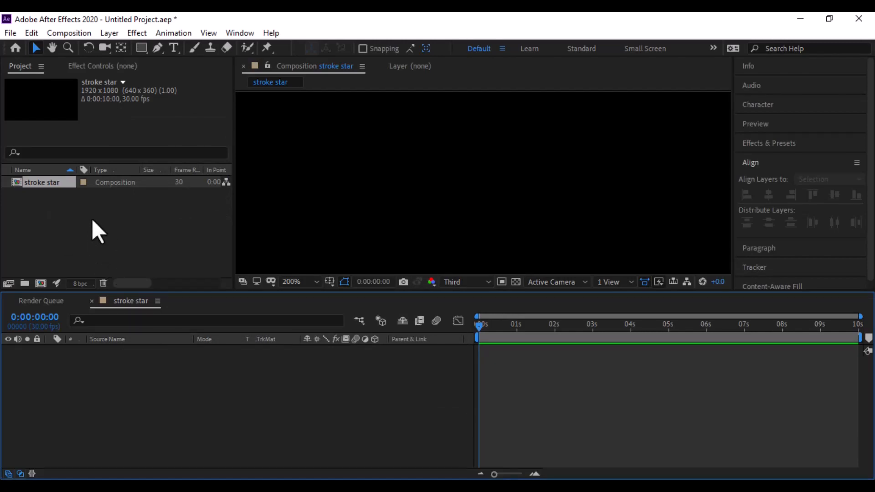
Import stardog.ai as a Composition with footage dimensions set to Layer Size
{"action": "left_click", "coordinate": [11, 33]}
{"action": "mouse_move", "coordinate": [47, 188]}
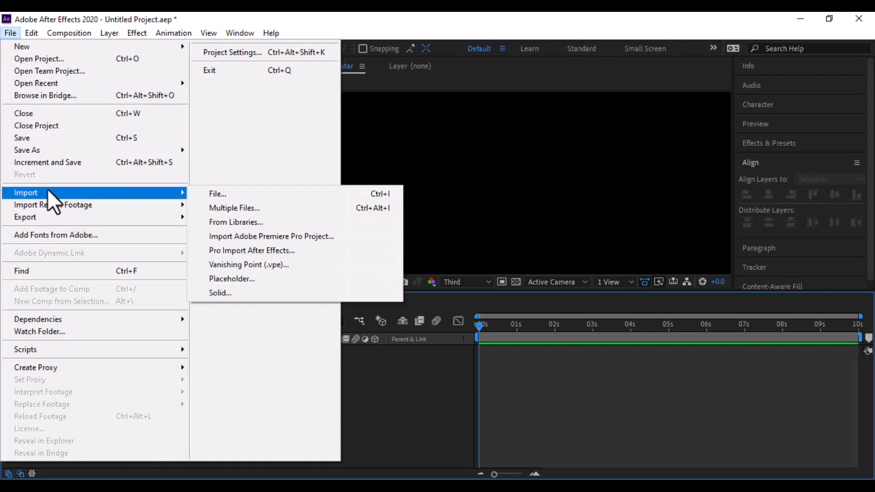
{"action": "left_click", "coordinate": [222, 190]}
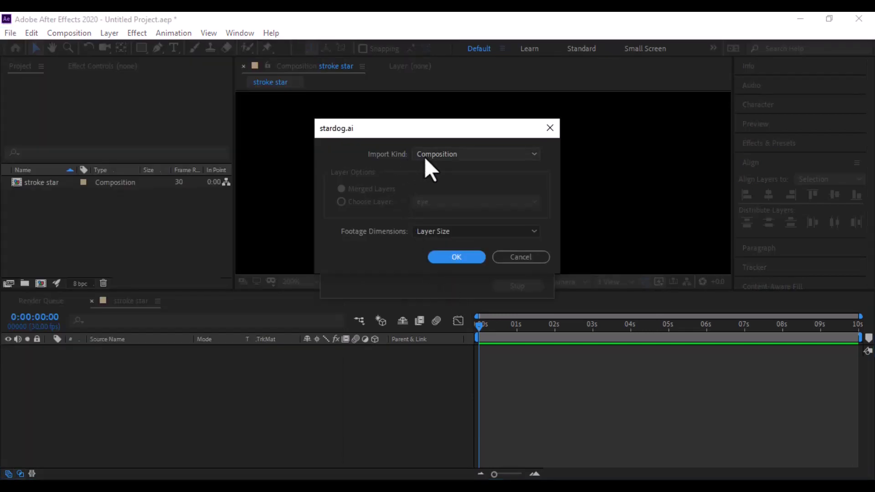
{"action": "left_click", "coordinate": [451, 155]}
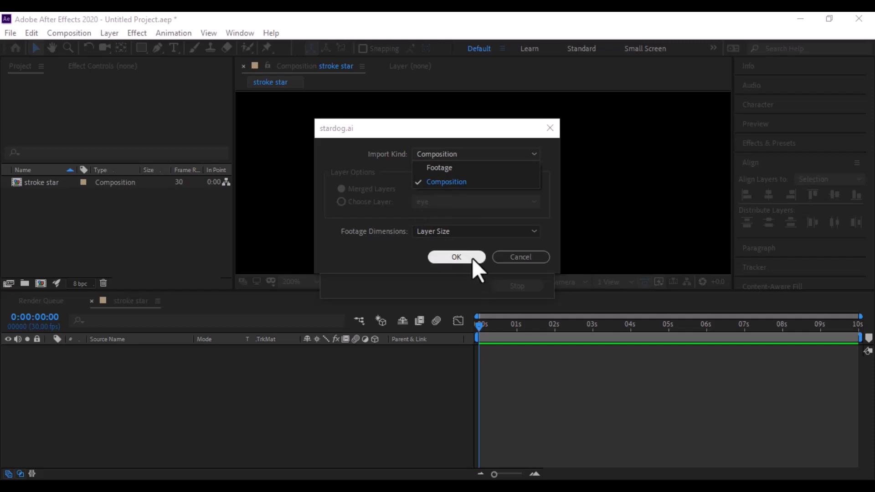
{"action": "left_click", "coordinate": [460, 256]}
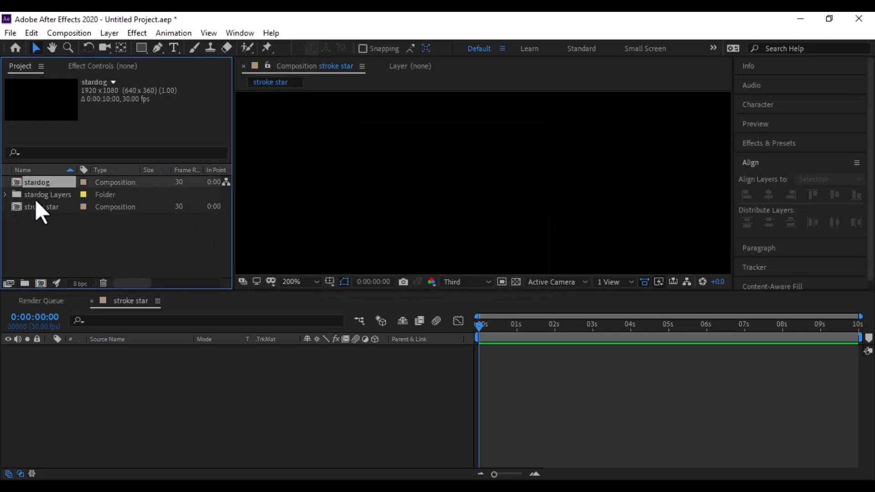
Add the eye and main layers from the stardog Layers folder to the stroke star composition
{"action": "left_click", "coordinate": [40, 197]}
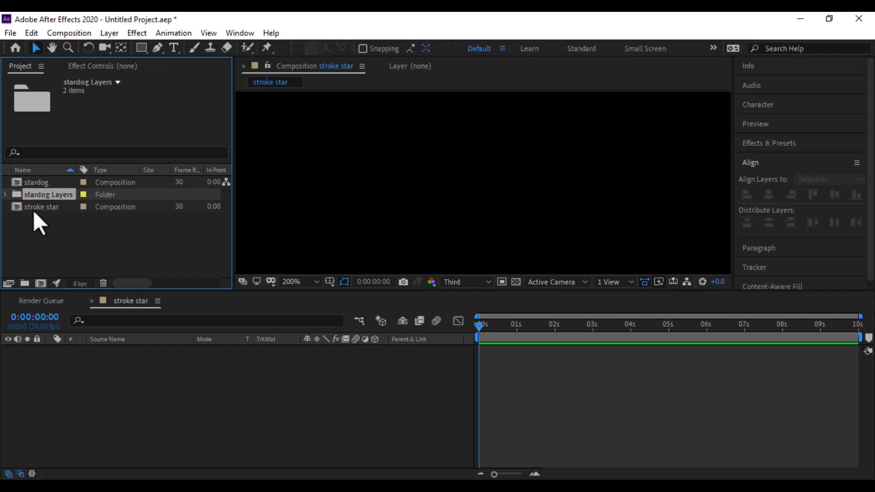
{"action": "left_click", "coordinate": [32, 209]}
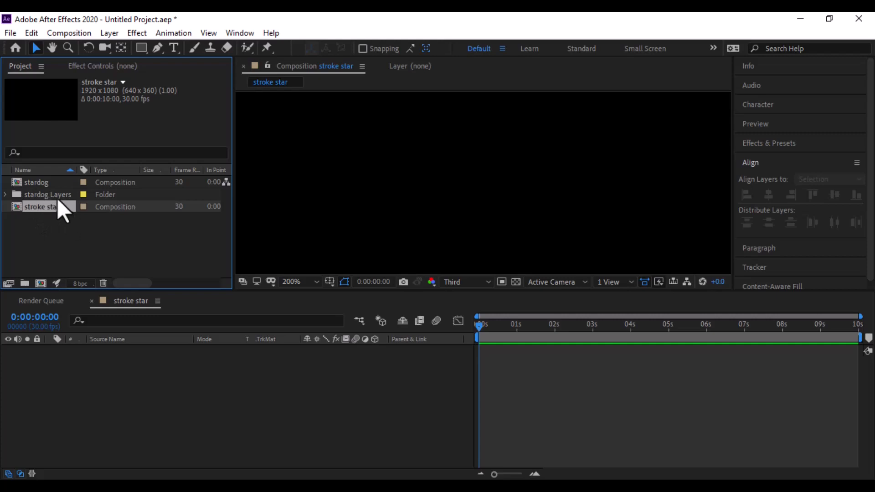
{"action": "left_click", "coordinate": [47, 195]}
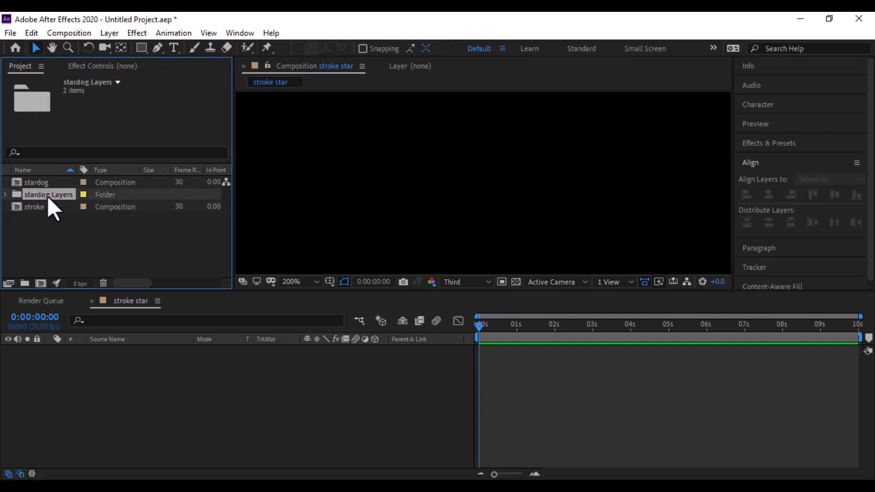
{"action": "left_click_drag", "start_coordinate": [45, 198], "coordinate": [53, 401]}
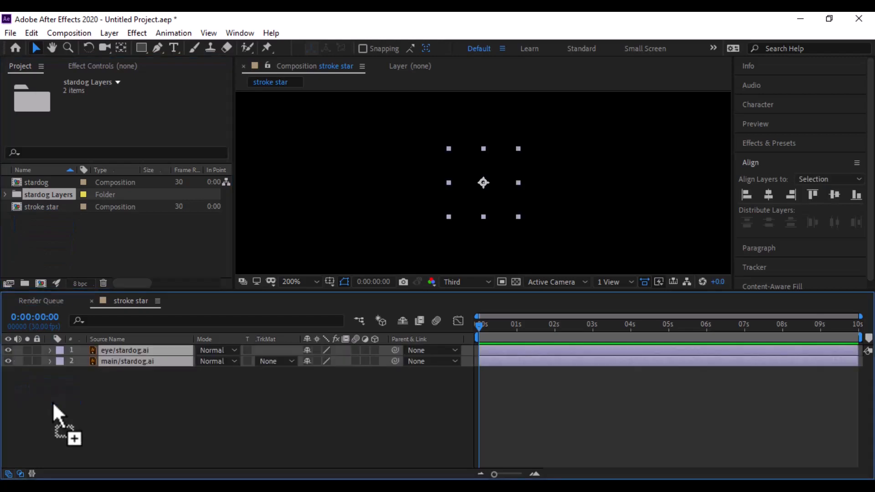
Create shapes from the eye/stardog.ai and main/stardog.ai vector layers
{"action": "right_click", "coordinate": [127, 361]}
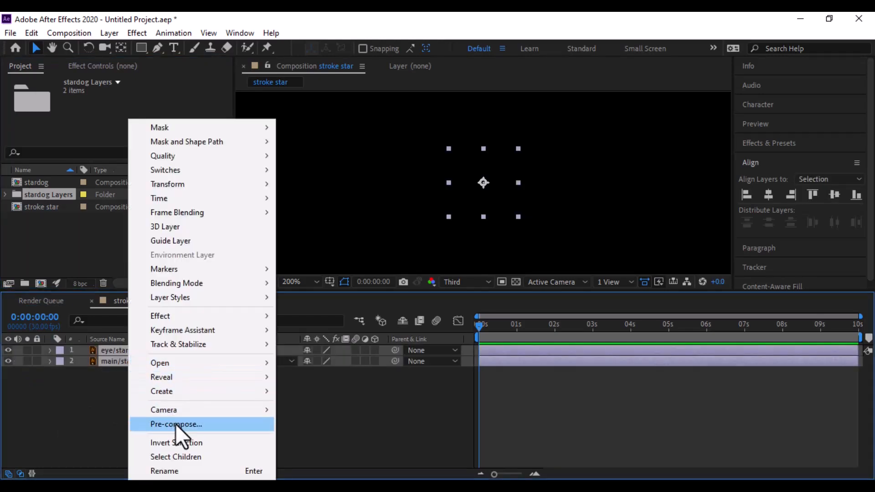
{"action": "mouse_move", "coordinate": [174, 394]}
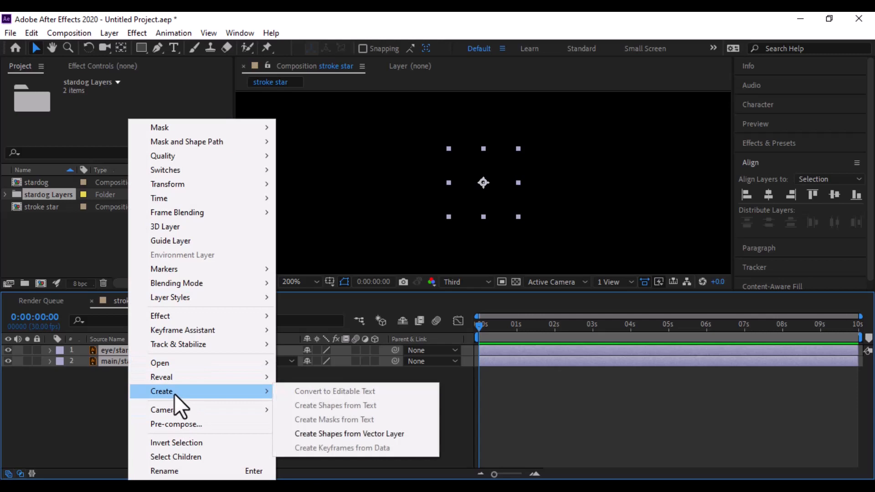
{"action": "left_click", "coordinate": [305, 433]}
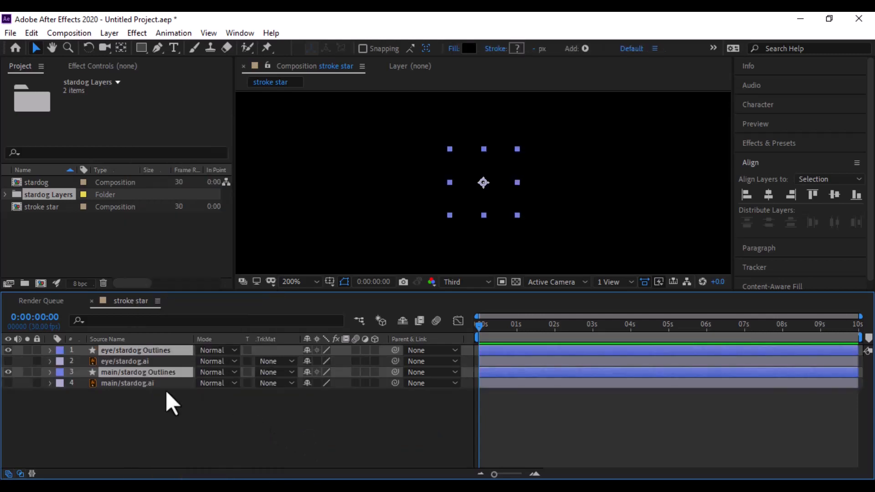
Delete the original eye/stardog.ai and main/stardog.ai layers, keeping only the two outline shape layers
{"action": "right_click", "coordinate": [121, 373]}
{"action": "left_click", "coordinate": [186, 335]}
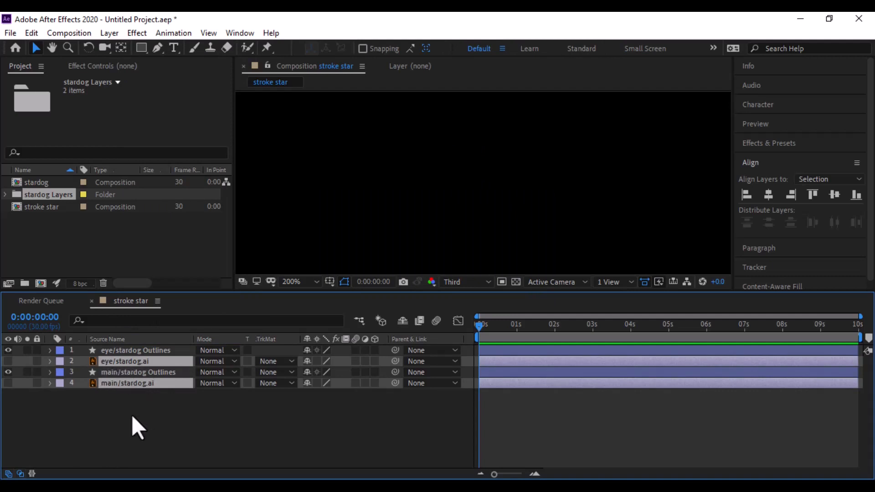
{"action": "key", "text": "Delete"}
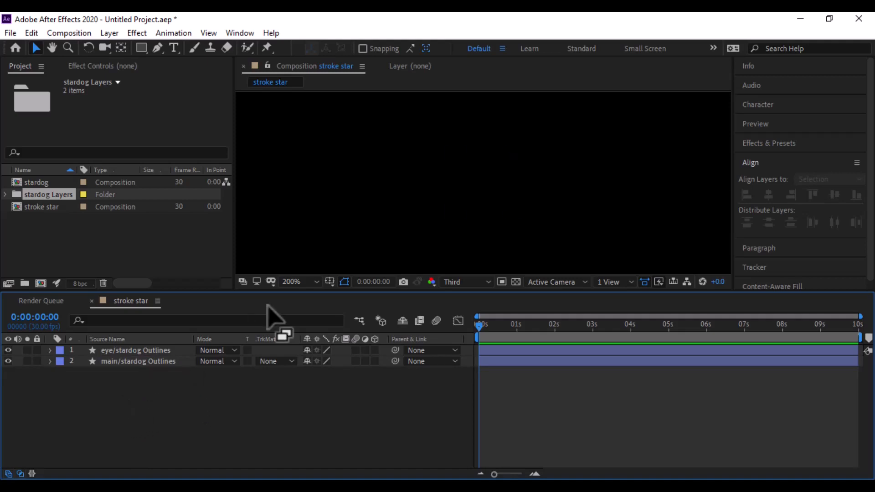
Set the fill colour of both outline shape layers to white (FFFFFF)
{"action": "left_click", "coordinate": [294, 282]}
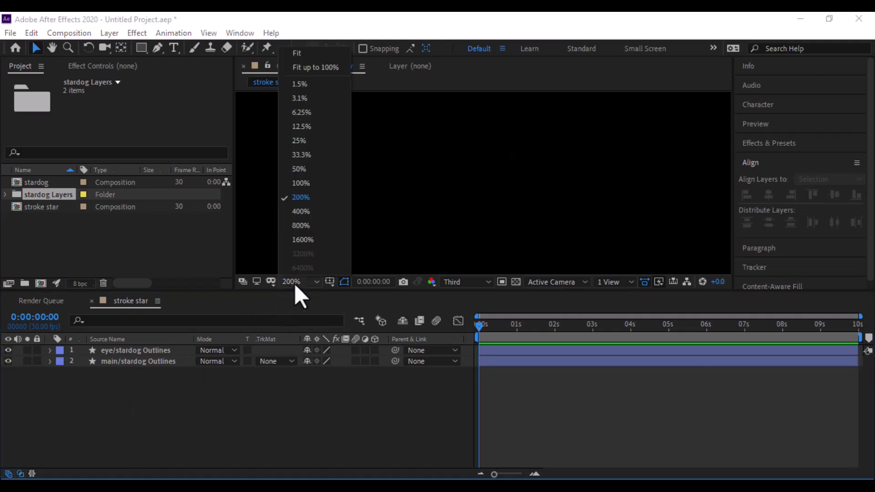
{"action": "left_click", "coordinate": [340, 69]}
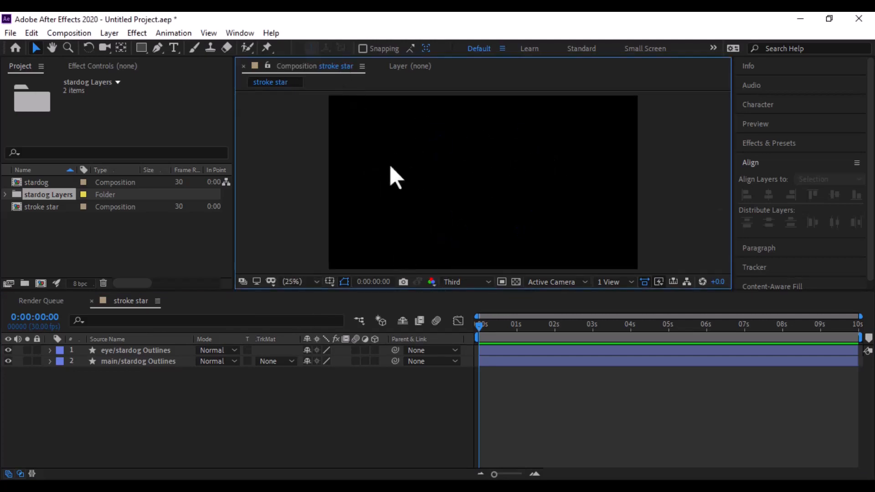
{"action": "left_click", "coordinate": [128, 370]}
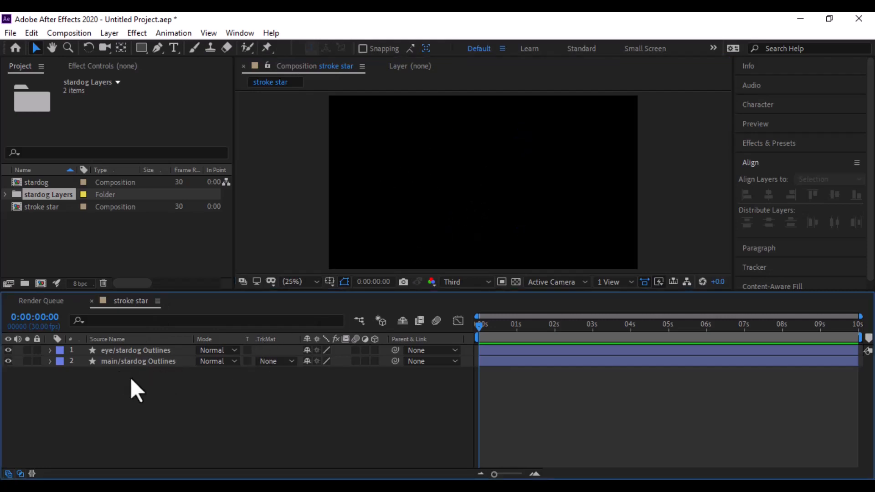
{"action": "left_click_drag", "start_coordinate": [131, 377], "coordinate": [138, 349]}
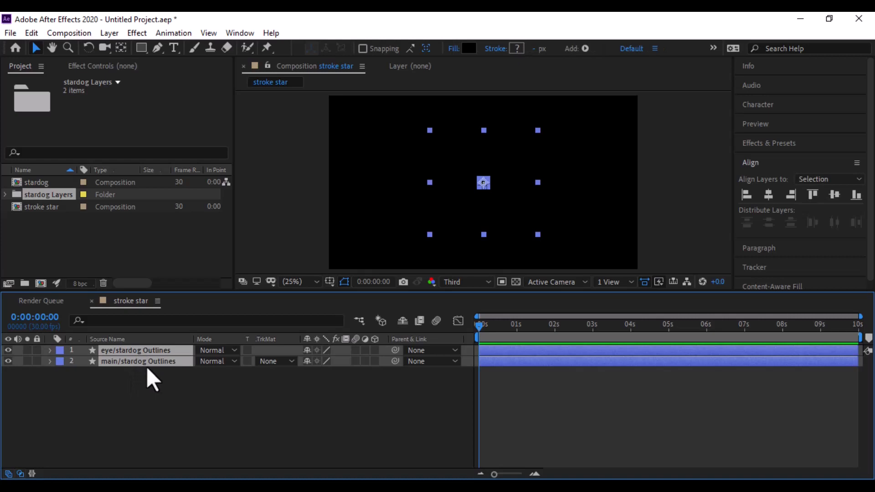
{"action": "left_click", "coordinate": [473, 48]}
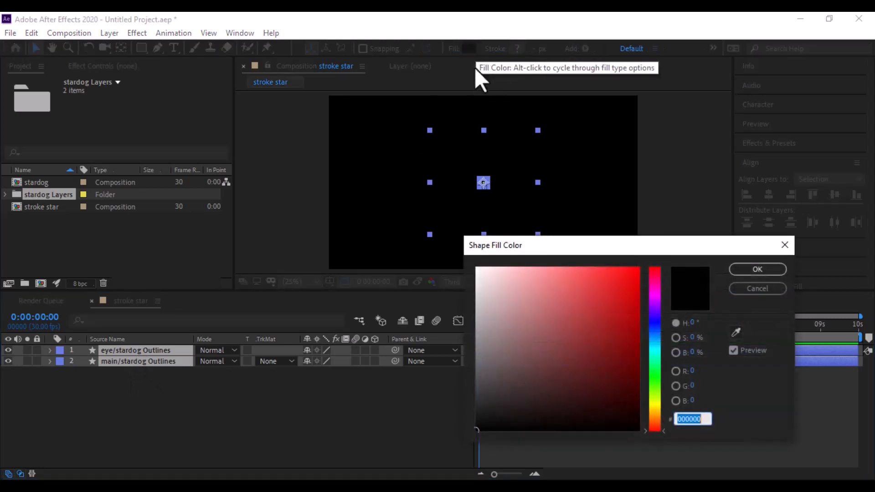
{"action": "type", "text": "FFFFFF"}
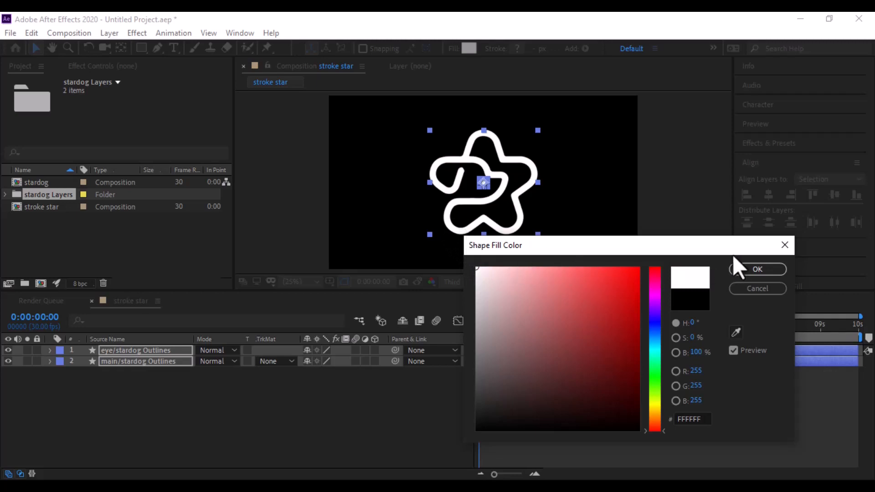
{"action": "left_click", "coordinate": [744, 269]}
{"action": "left_click", "coordinate": [318, 398]}
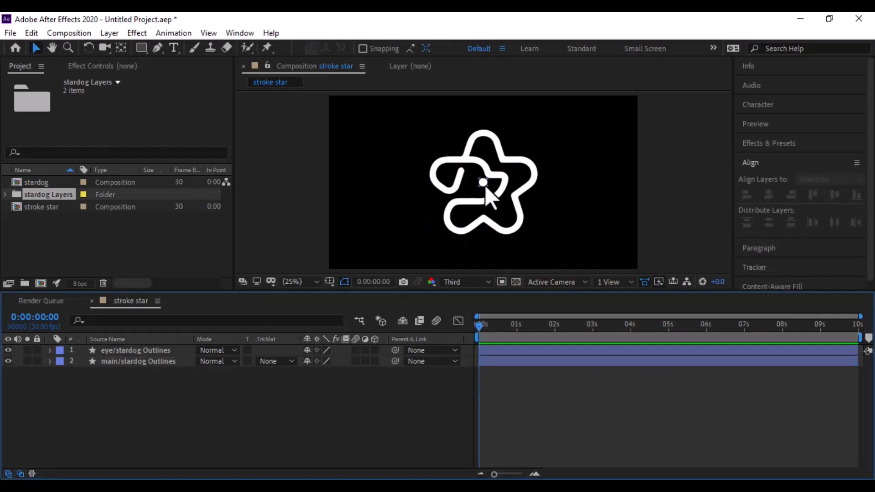
Move the dog's eye shape slightly up and left so it sits inside the head, just behind the brow curve
{"action": "scroll", "coordinate": [474, 175], "scroll_direction": "up", "scroll_amount": 2}
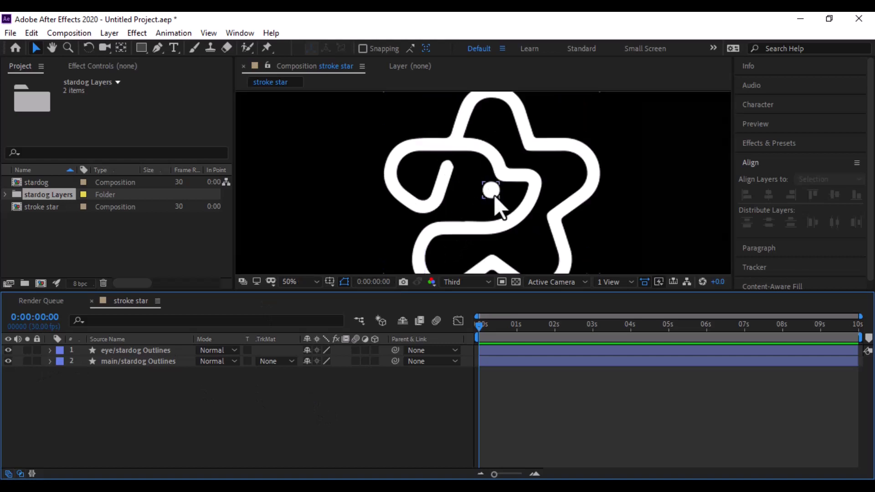
{"action": "scroll", "coordinate": [493, 190], "scroll_direction": "down", "scroll_amount": 2}
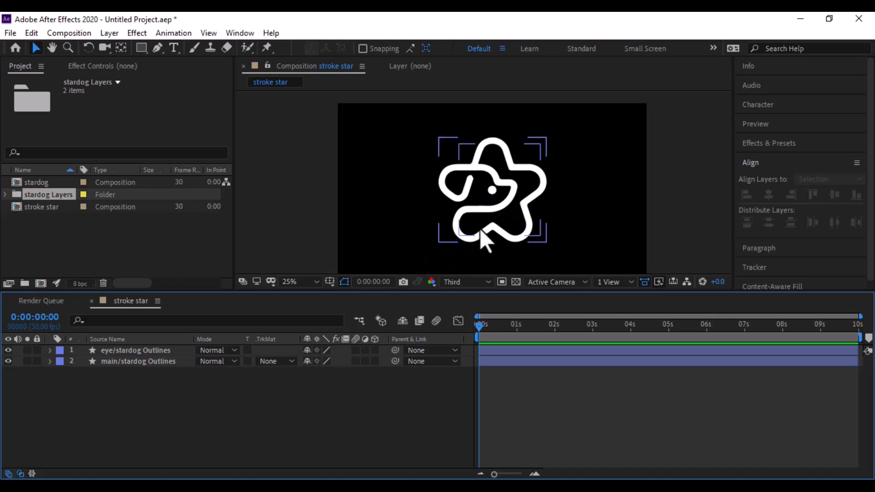
{"action": "left_click", "coordinate": [493, 192]}
{"action": "scroll", "coordinate": [492, 196], "scroll_direction": "up", "scroll_amount": 2}
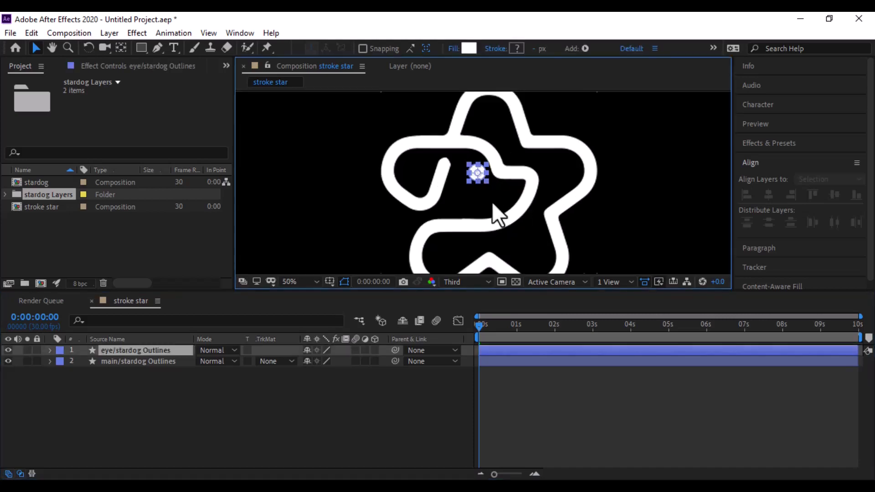
{"action": "left_click", "coordinate": [425, 399]}
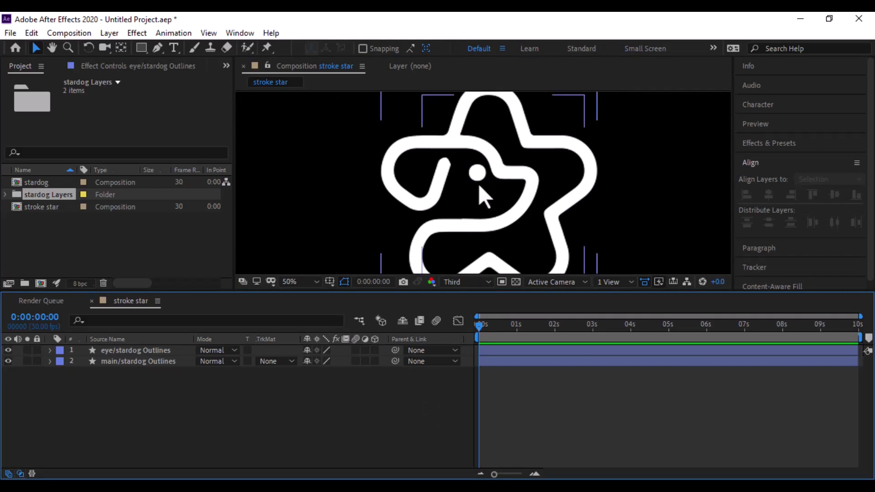
{"action": "scroll", "coordinate": [479, 184], "scroll_direction": "down", "scroll_amount": 2}
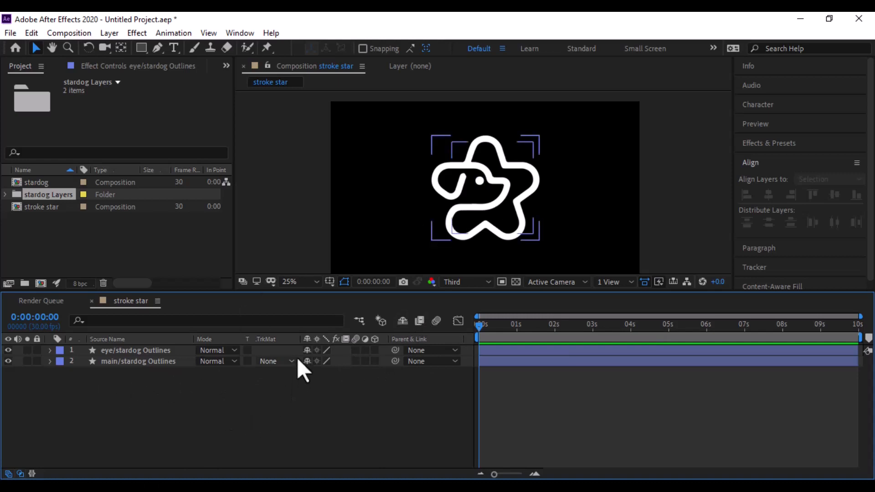
With the Pen tool active, set both the stroke and the fill for new shapes to None
{"action": "left_click", "coordinate": [159, 48]}
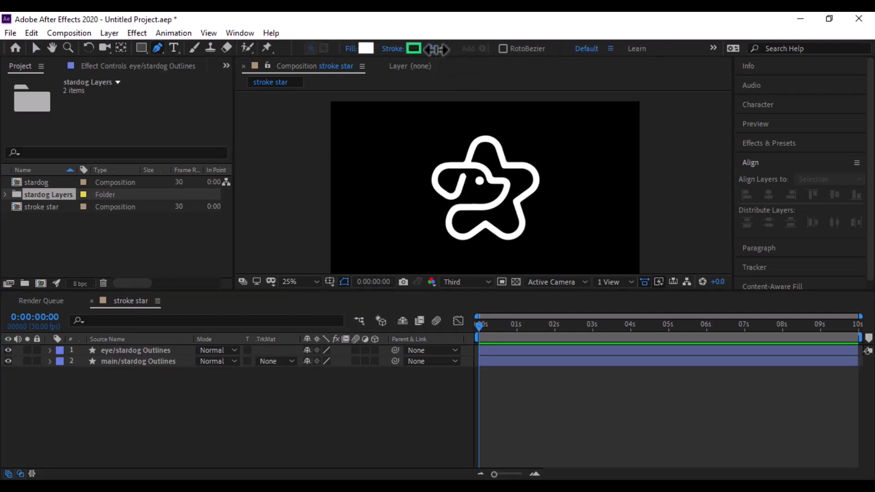
{"action": "left_click", "coordinate": [394, 49]}
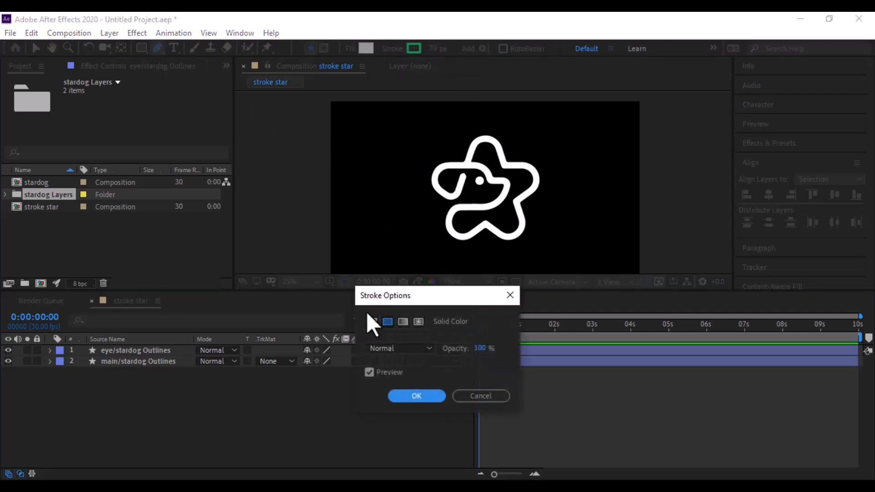
{"action": "left_click", "coordinate": [371, 322]}
{"action": "left_click", "coordinate": [415, 396]}
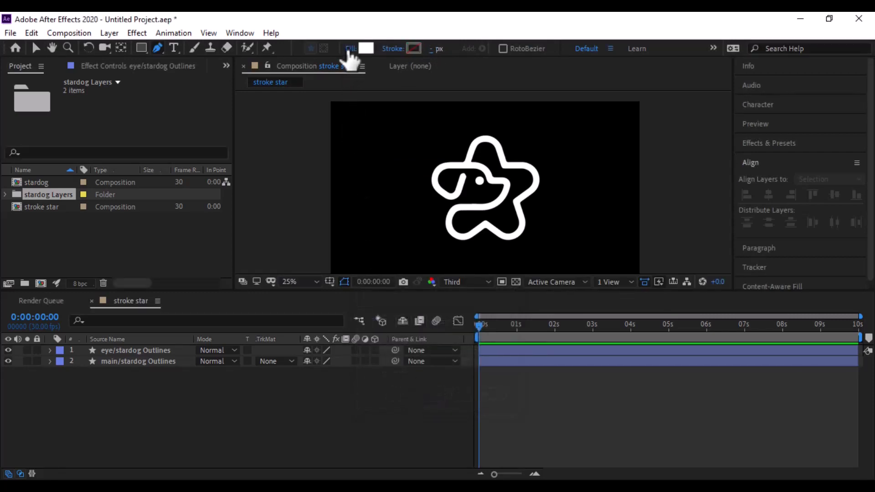
{"action": "left_click", "coordinate": [348, 48]}
{"action": "left_click", "coordinate": [372, 322]}
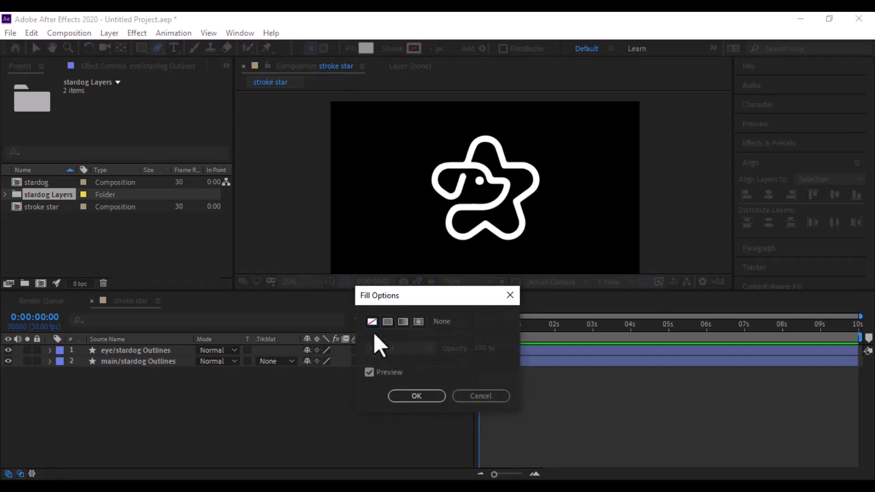
{"action": "left_click", "coordinate": [413, 397]}
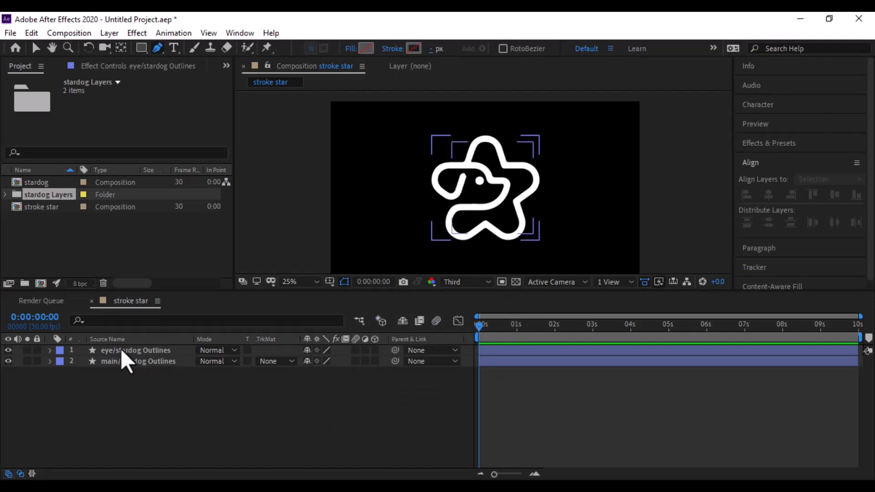
Move the eye/stardog Outlines layer below main/stardog Outlines and leave no layer selected
{"action": "left_click_drag", "start_coordinate": [124, 349], "coordinate": [127, 371]}
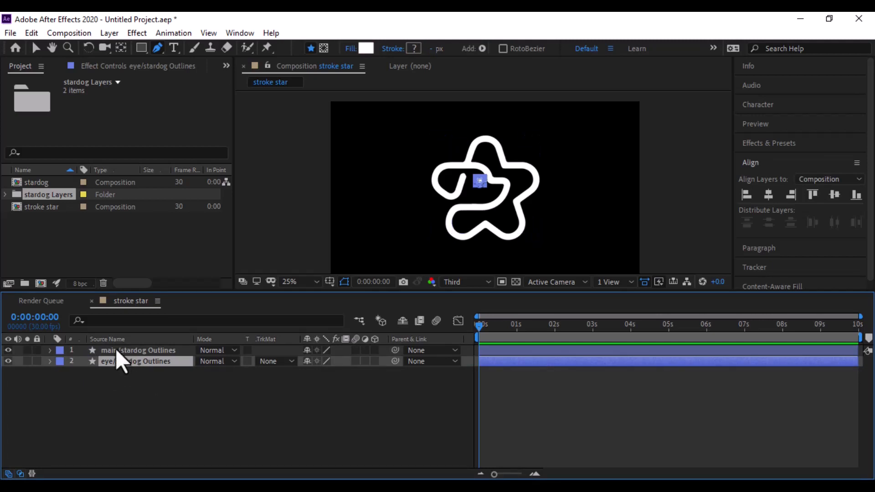
{"action": "left_click", "coordinate": [118, 352]}
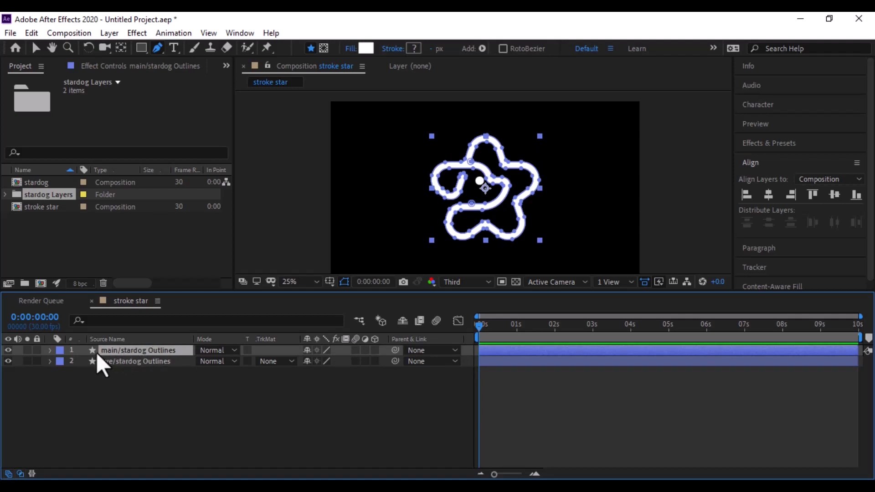
{"action": "left_click", "coordinate": [143, 379]}
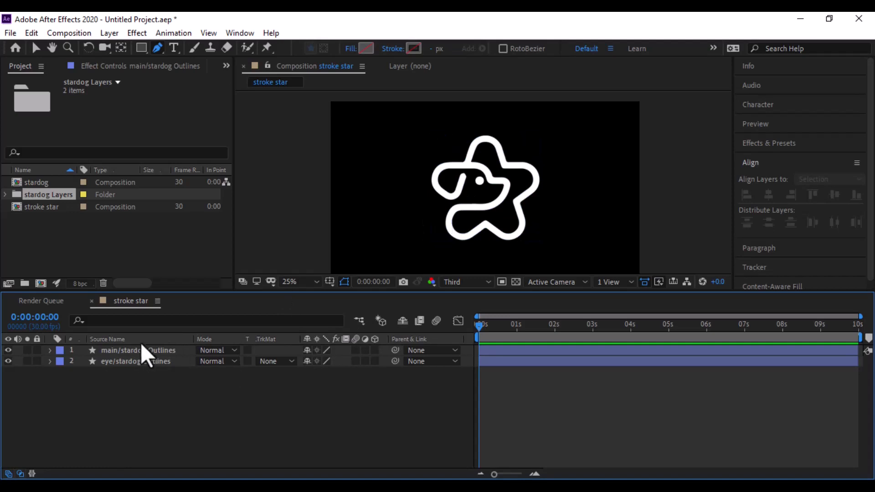
Start a new pen path just above the tip of the dog's ear and curve it through the ear's lower bend
{"action": "left_click", "coordinate": [157, 48]}
{"action": "scroll", "coordinate": [451, 171], "scroll_direction": "up", "scroll_amount": 2}
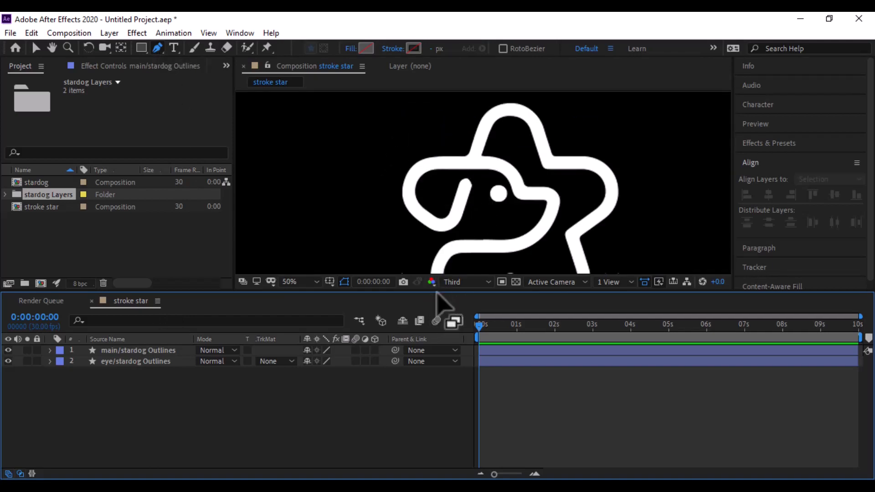
{"action": "left_click_drag", "start_coordinate": [443, 289], "coordinate": [442, 326]}
{"action": "left_click_drag", "start_coordinate": [486, 243], "coordinate": [478, 221]}
{"action": "scroll", "coordinate": [470, 177], "scroll_direction": "up", "scroll_amount": 2}
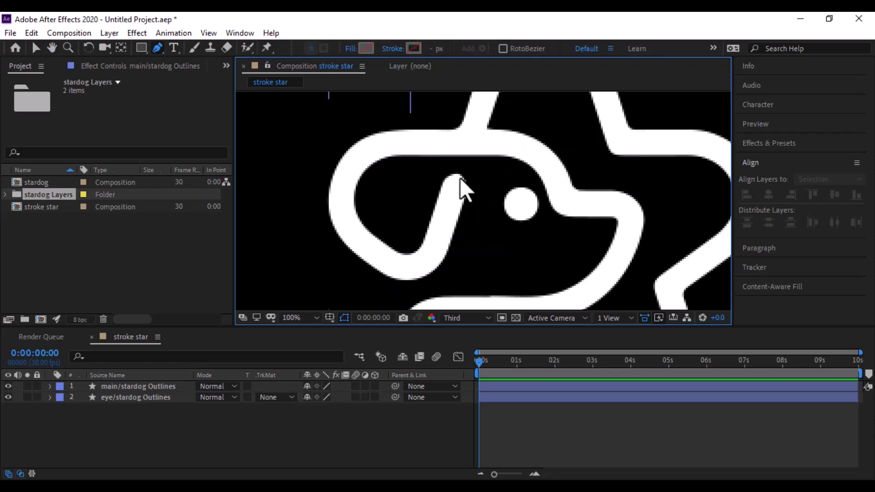
{"action": "left_click", "coordinate": [462, 164]}
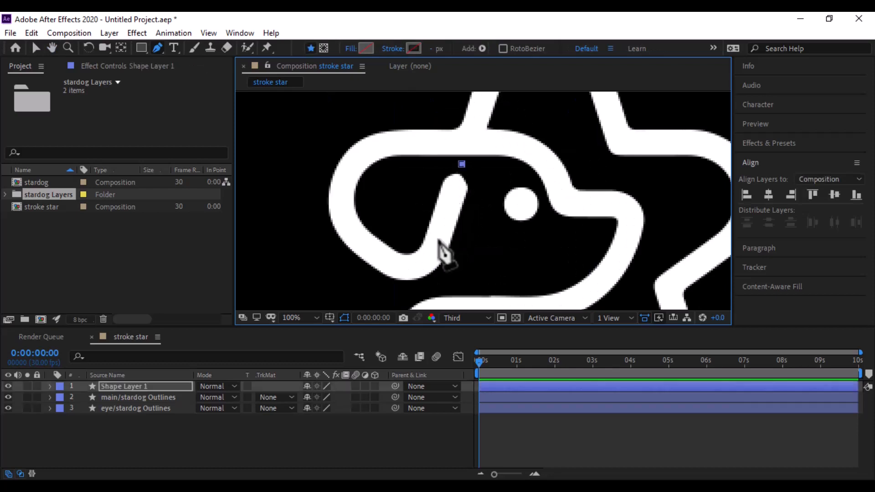
{"action": "left_click", "coordinate": [424, 261]}
{"action": "left_click_drag", "start_coordinate": [425, 261], "coordinate": [410, 263]}
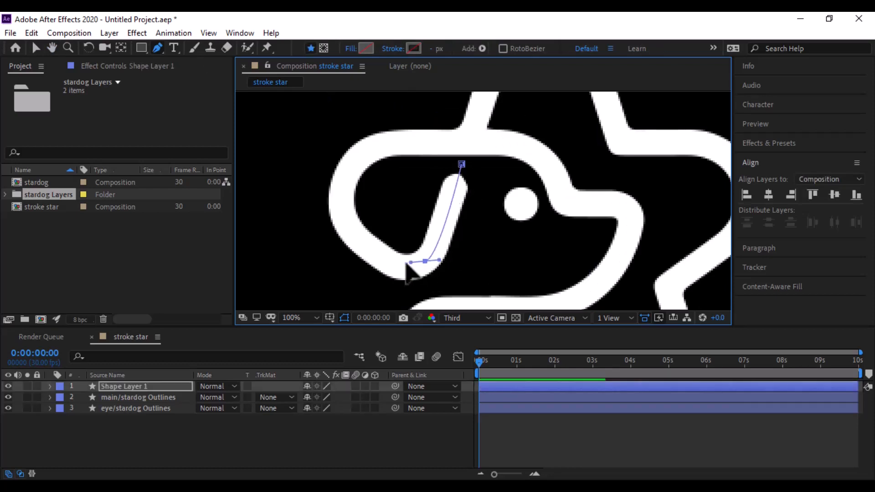
Continue the path around the ear's outer curve to the top of the head, adjusting the handles to follow the white line
{"action": "left_click_drag", "start_coordinate": [350, 213], "coordinate": [324, 169]}
{"action": "left_click_drag", "start_coordinate": [350, 214], "coordinate": [341, 216]}
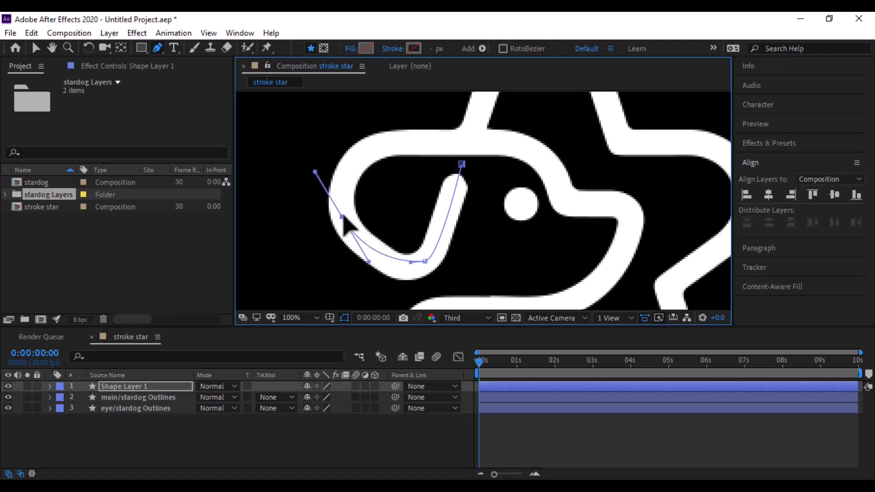
{"action": "mouse_move", "coordinate": [402, 138]}
{"action": "left_mouse_down"}
{"action": "mouse_move", "coordinate": [445, 144]}
{"action": "mouse_move", "coordinate": [414, 139]}
{"action": "left_mouse_up"}
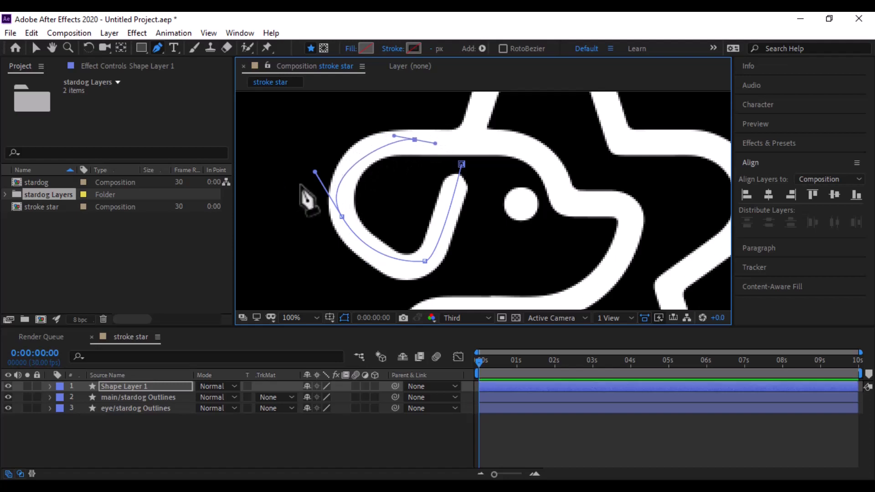
{"action": "mouse_move", "coordinate": [315, 172]}
{"action": "left_mouse_down"}
{"action": "mouse_move", "coordinate": [320, 163]}
{"action": "mouse_move", "coordinate": [323, 172]}
{"action": "left_mouse_up"}
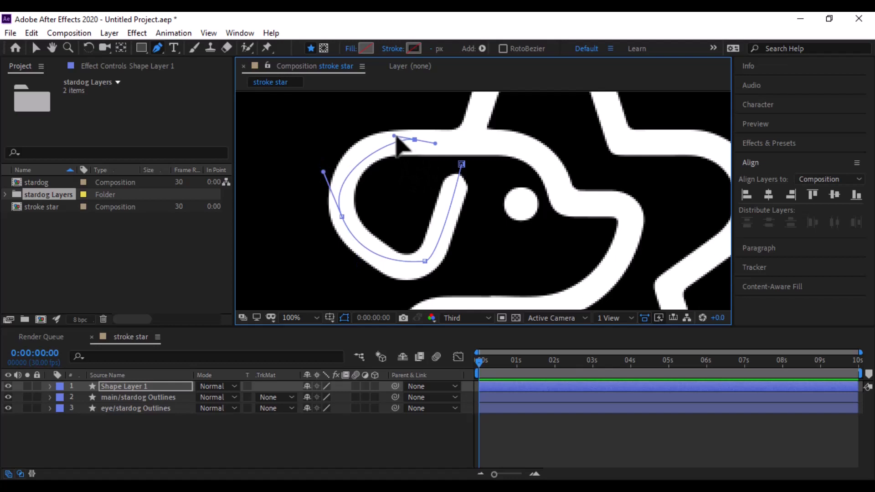
{"action": "left_click_drag", "start_coordinate": [394, 135], "coordinate": [386, 135]}
Extend the path along the forehead and down the brow to the tip of the dog's nose
{"action": "left_click_drag", "start_coordinate": [425, 159], "coordinate": [358, 208]}
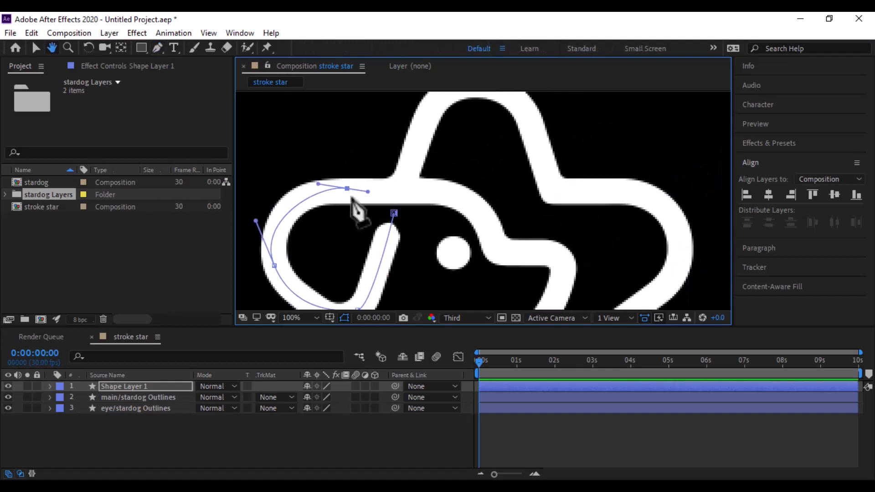
{"action": "left_click_drag", "start_coordinate": [444, 195], "coordinate": [459, 205]}
{"action": "left_click_drag", "start_coordinate": [500, 245], "coordinate": [507, 269]}
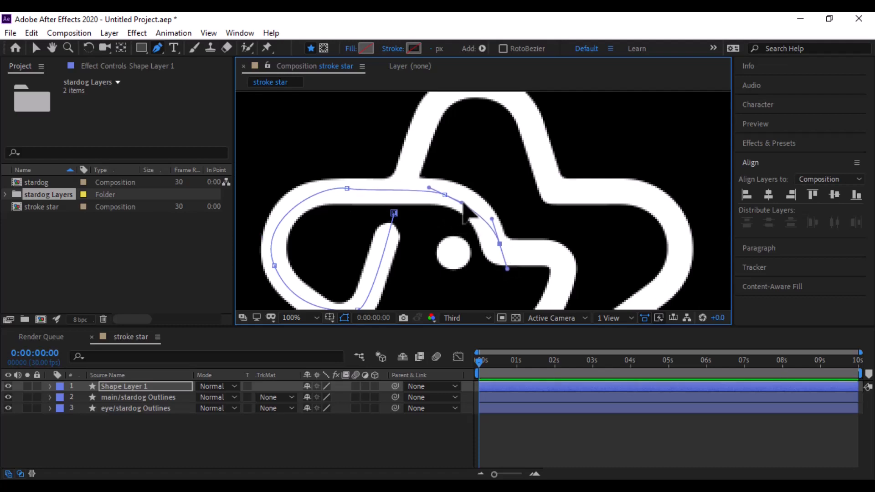
{"action": "left_click_drag", "start_coordinate": [494, 230], "coordinate": [480, 133]}
{"action": "left_click_drag", "start_coordinate": [534, 138], "coordinate": [535, 162]}
{"action": "left_click_drag", "start_coordinate": [477, 156], "coordinate": [533, 130]}
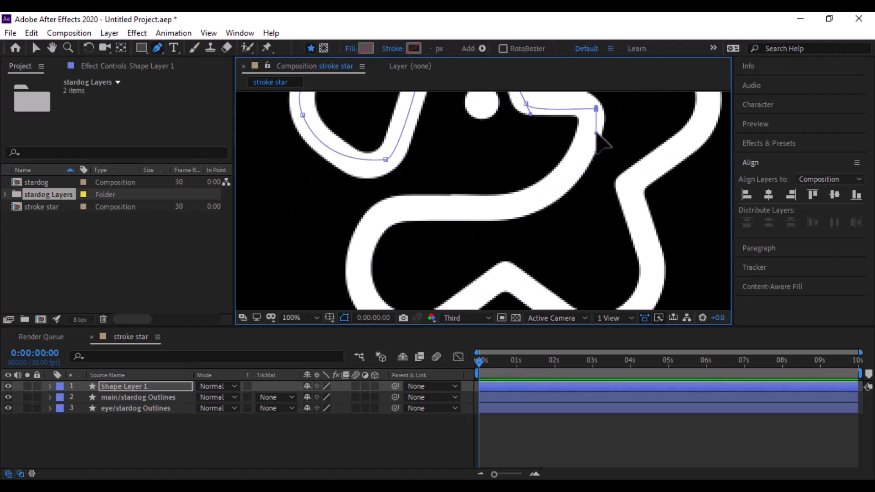
Trace the path along the jaw and around the star's lower-left arm, adjusting the curve handles to the white line
{"action": "left_click_drag", "start_coordinate": [476, 211], "coordinate": [387, 214]}
{"action": "left_click_drag", "start_coordinate": [418, 222], "coordinate": [508, 177]}
{"action": "mouse_move", "coordinate": [608, 175]}
{"action": "left_mouse_down"}
{"action": "mouse_move", "coordinate": [604, 194]}
{"action": "mouse_move", "coordinate": [600, 186]}
{"action": "left_mouse_up"}
{"action": "left_click_drag", "start_coordinate": [408, 247], "coordinate": [429, 317]}
{"action": "left_click_drag", "start_coordinate": [428, 269], "coordinate": [389, 252]}
{"action": "left_click_drag", "start_coordinate": [349, 167], "coordinate": [347, 127]}
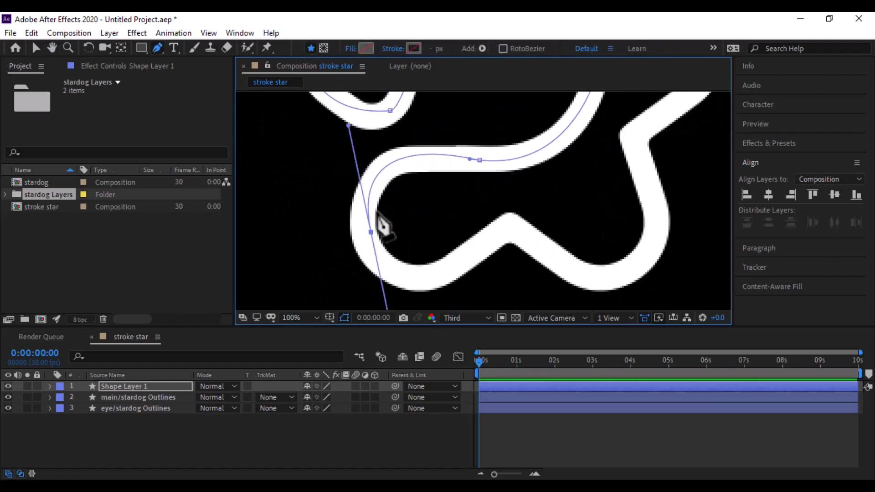
{"action": "left_click_drag", "start_coordinate": [386, 309], "coordinate": [373, 253]}
Carry the path through the star's bottom notch and around its lower-right arm
{"action": "left_click_drag", "start_coordinate": [394, 267], "coordinate": [340, 244]}
{"action": "left_click_drag", "start_coordinate": [430, 254], "coordinate": [462, 234]}
{"action": "left_click", "coordinate": [469, 219]}
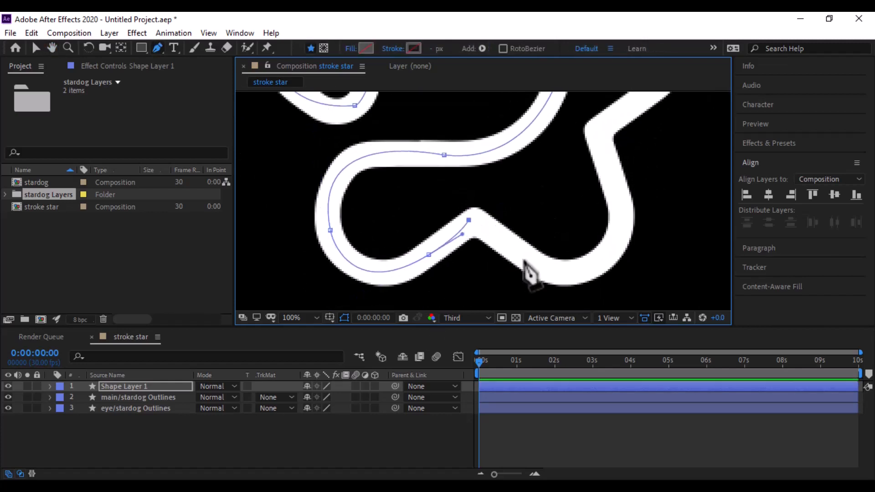
{"action": "left_click_drag", "start_coordinate": [521, 258], "coordinate": [554, 278]}
{"action": "left_click_drag", "start_coordinate": [602, 201], "coordinate": [558, 221]}
{"action": "left_click_drag", "start_coordinate": [572, 205], "coordinate": [548, 87]}
Trace the path through the inner corner above the lower-right arm and around the star's right arm
{"action": "left_click_drag", "start_coordinate": [563, 146], "coordinate": [456, 292]}
{"action": "left_click", "coordinate": [511, 198]}
{"action": "left_click_drag", "start_coordinate": [527, 182], "coordinate": [520, 144]}
{"action": "left_click_drag", "start_coordinate": [458, 131], "coordinate": [478, 243]}
Trace the star's top arm, end the path where it meets the dog's head, and deselect the path
{"action": "left_click", "coordinate": [406, 129]}
{"action": "left_click_drag", "start_coordinate": [412, 129], "coordinate": [393, 129]}
{"action": "left_click_drag", "start_coordinate": [338, 159], "coordinate": [321, 203]}
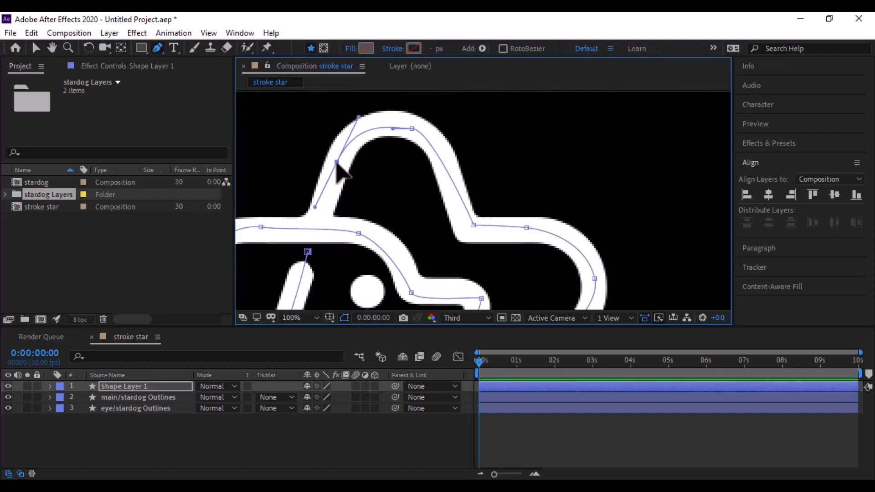
{"action": "left_click", "coordinate": [318, 217]}
{"action": "key", "text": "comma"}
{"action": "key", "text": "comma"}
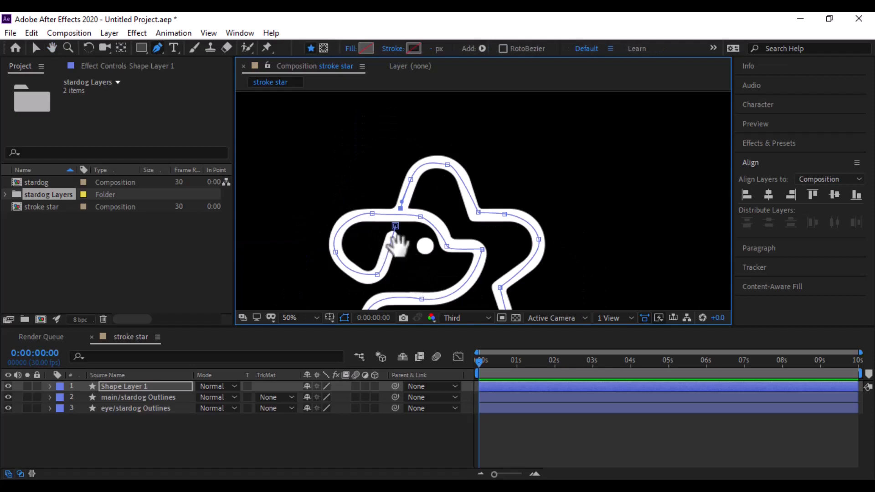
{"action": "key", "text": "h"}
{"action": "left_click_drag", "start_coordinate": [397, 246], "coordinate": [434, 182]}
{"action": "key", "text": "g"}
{"action": "key", "text": "ctrl+shift+a"}
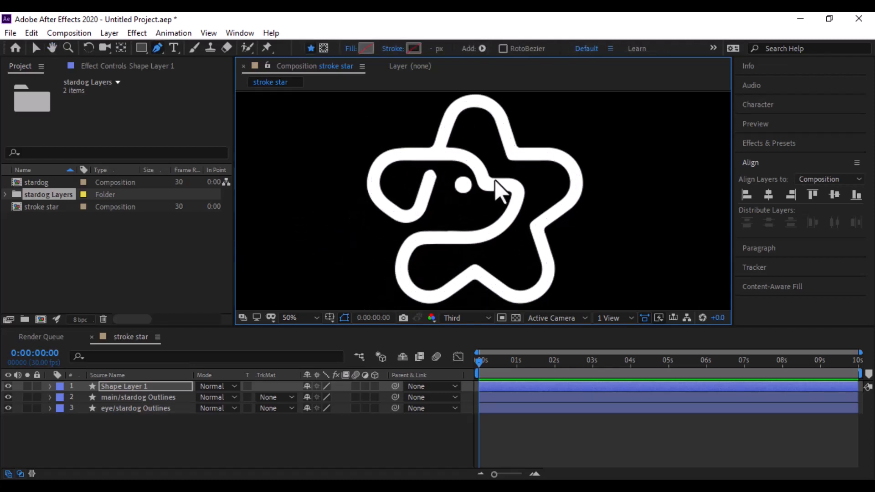
Select Shape Layer 1 and move the current time to 0:00:00:09
{"action": "left_click", "coordinate": [142, 386]}
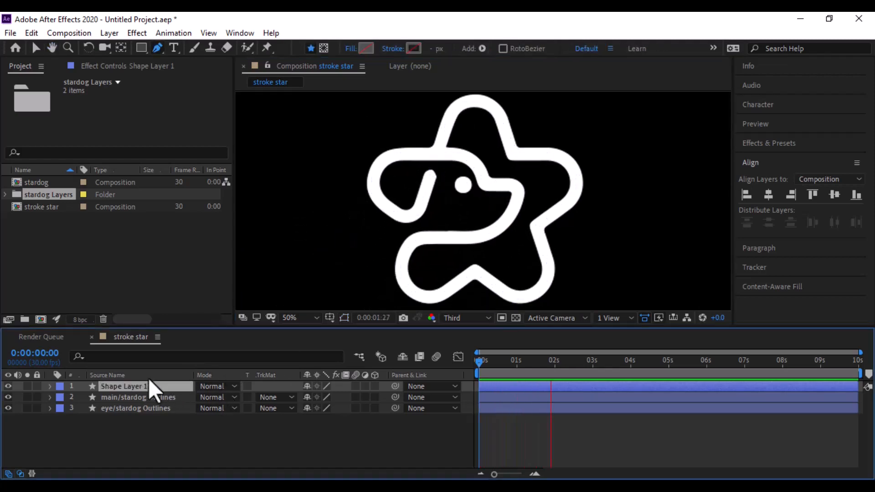
{"action": "key", "text": "space"}
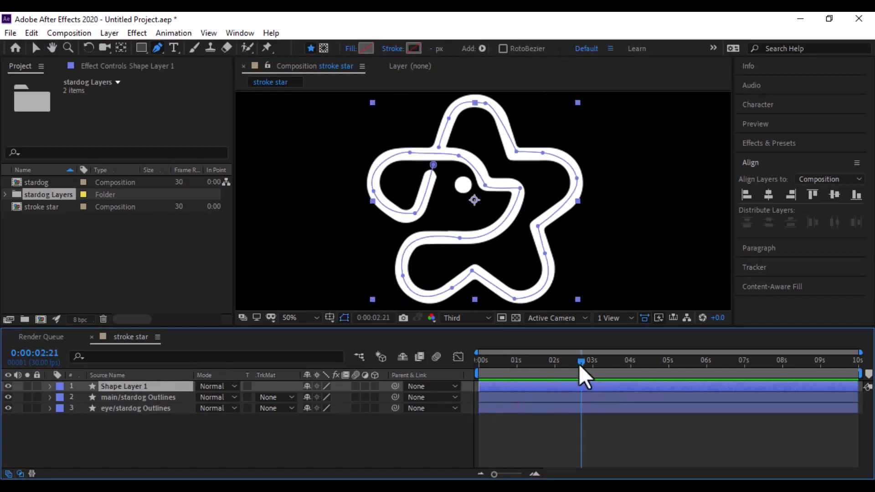
{"action": "left_click_drag", "start_coordinate": [579, 364], "coordinate": [487, 365]}
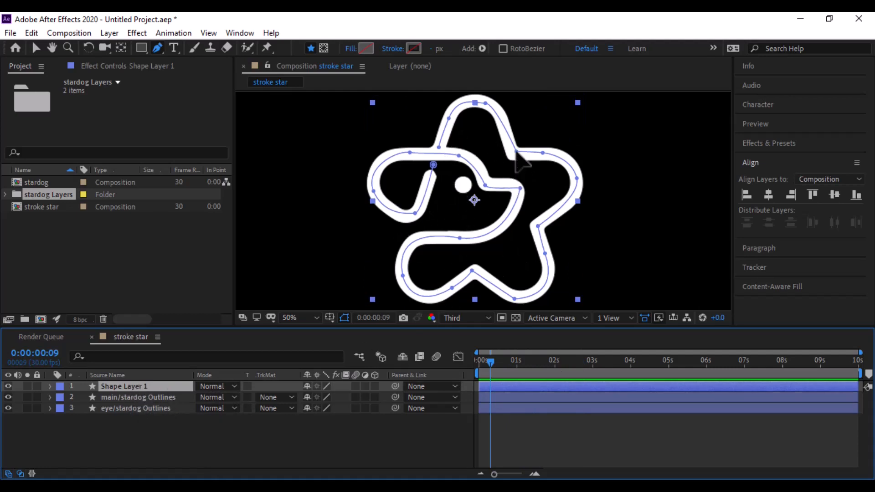
Refine the traced path's points at the star's upper-right inner corner, the brow and the nose so they sit inside the white line
{"action": "key", "text": "period"}
{"action": "key", "text": "space"}
{"action": "left_click_drag", "start_coordinate": [517, 156], "coordinate": [482, 241]}
{"action": "left_click", "coordinate": [518, 178]}
{"action": "left_click_drag", "start_coordinate": [519, 178], "coordinate": [511, 183]}
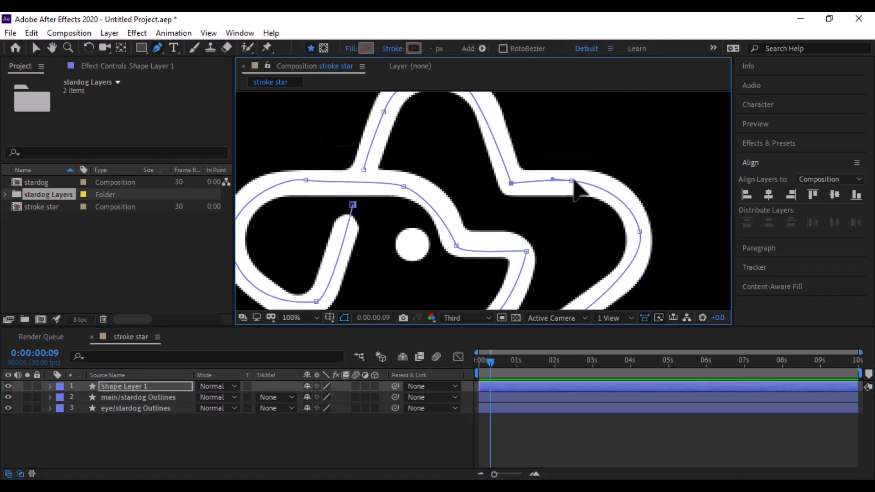
{"action": "left_click_drag", "start_coordinate": [456, 245], "coordinate": [460, 238]}
{"action": "left_click_drag", "start_coordinate": [527, 249], "coordinate": [533, 259]}
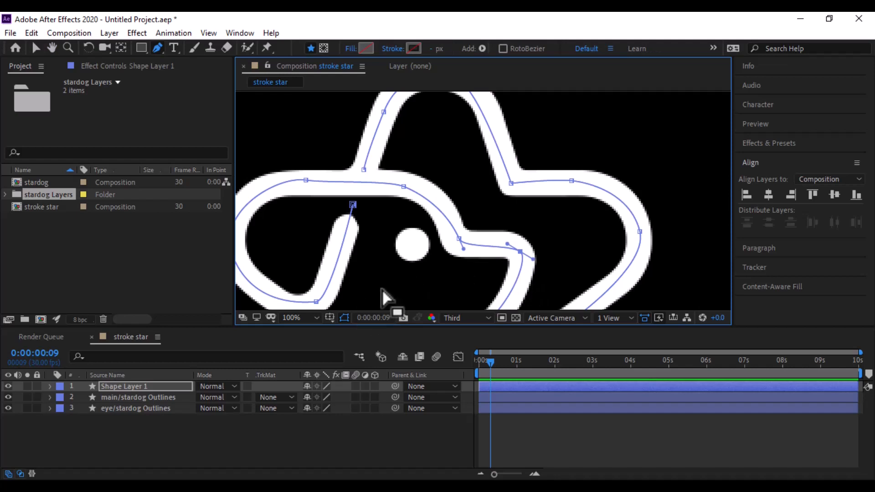
Give the traced path on Shape Layer 1 a white stroke 57 px wide
{"action": "scroll", "coordinate": [415, 264], "scroll_direction": "down", "scroll_amount": 2}
{"action": "key", "text": "space"}
{"action": "left_click_drag", "start_coordinate": [433, 270], "coordinate": [459, 201]}
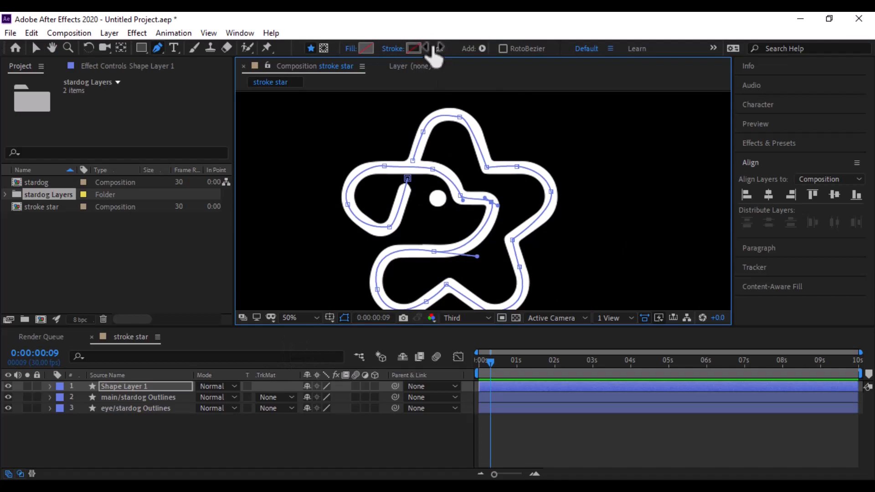
{"action": "mouse_move", "coordinate": [432, 49]}
{"action": "left_mouse_down"}
{"action": "mouse_move", "coordinate": [444, 48]}
{"action": "mouse_move", "coordinate": [431, 48]}
{"action": "left_mouse_up"}
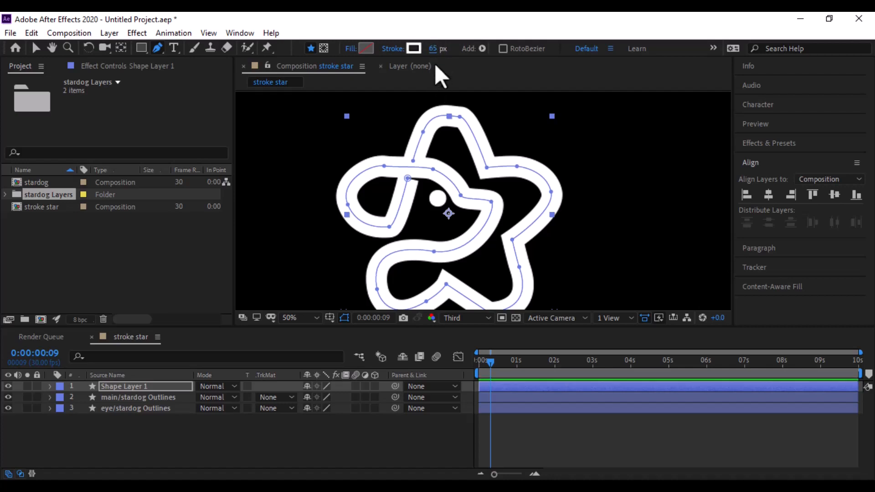
{"action": "mouse_move", "coordinate": [433, 48]}
{"action": "left_mouse_down"}
{"action": "mouse_move", "coordinate": [397, 46]}
{"action": "mouse_move", "coordinate": [424, 46]}
{"action": "left_mouse_up"}
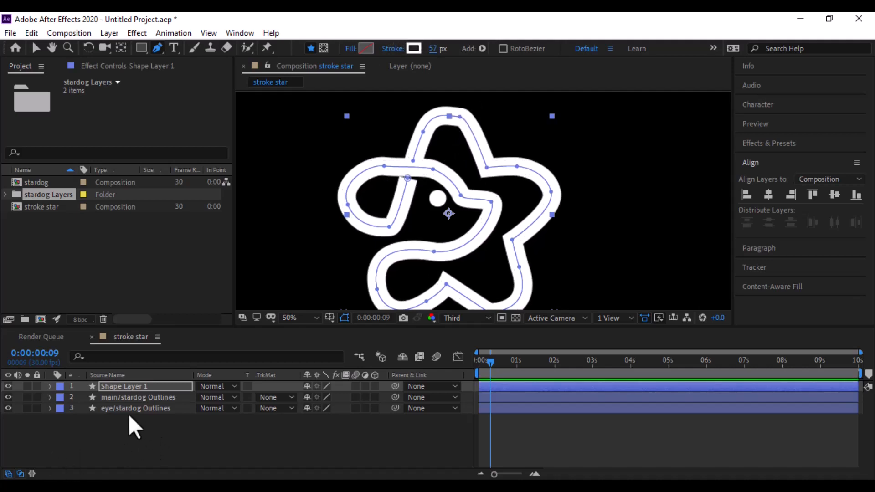
Set the track matte of main/stardog Outlines to Alpha Matte "Shape Layer 1"
{"action": "left_click", "coordinate": [123, 397]}
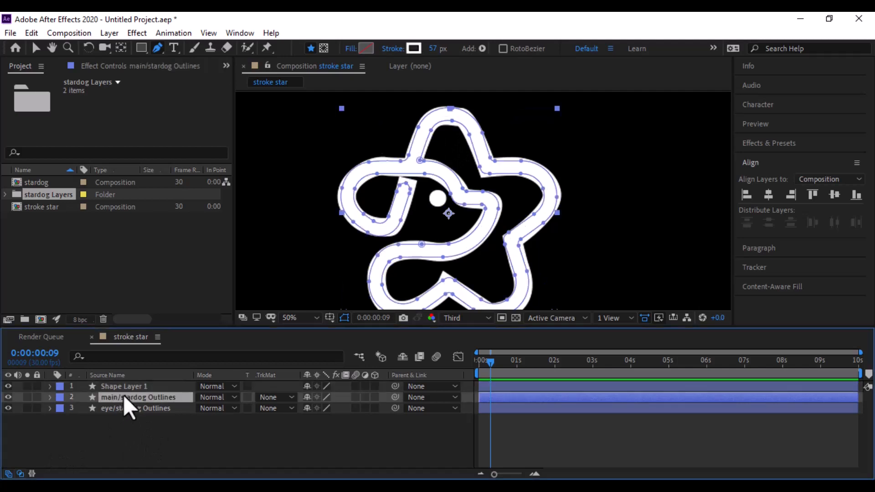
{"action": "left_click", "coordinate": [130, 407], "text": "shift"}
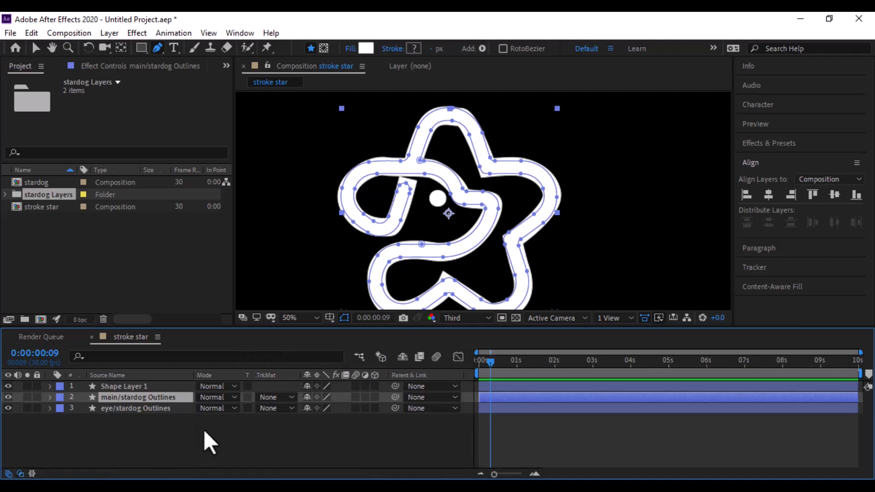
{"action": "left_click", "coordinate": [292, 396]}
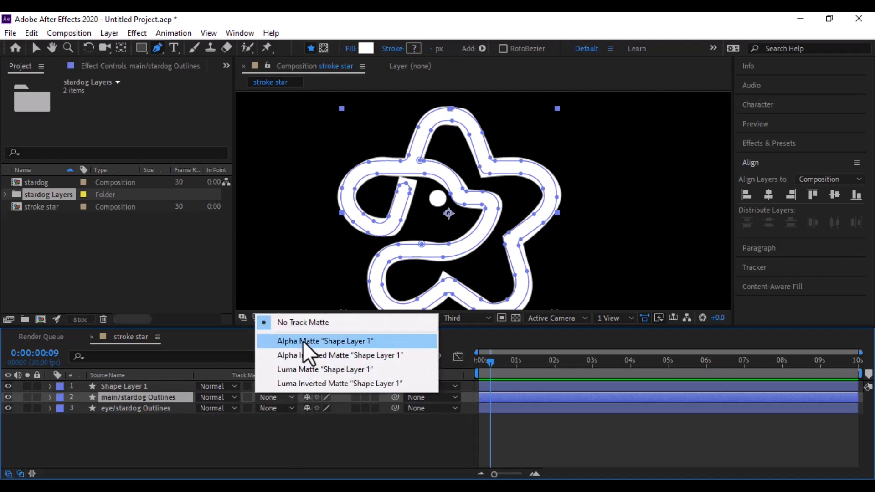
{"action": "left_click", "coordinate": [330, 340]}
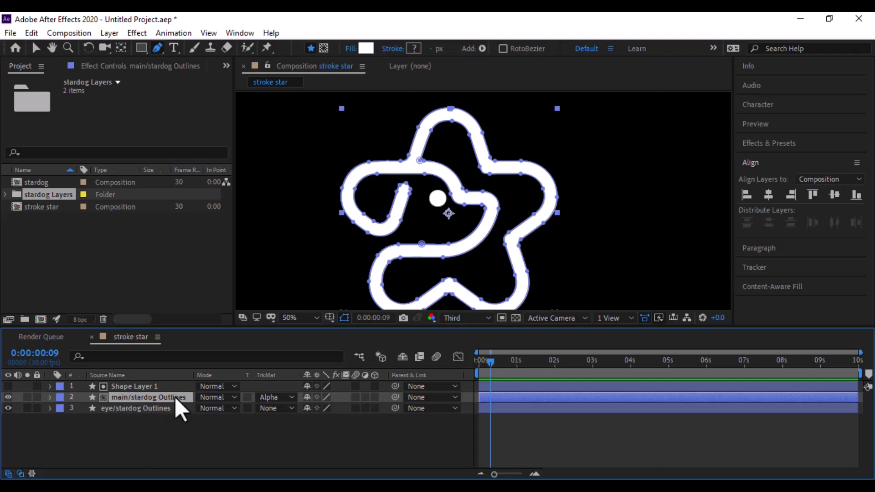
Add Trim Paths to Shape Layer 1 and expose its Start, End and Offset properties
{"action": "left_click", "coordinate": [144, 387]}
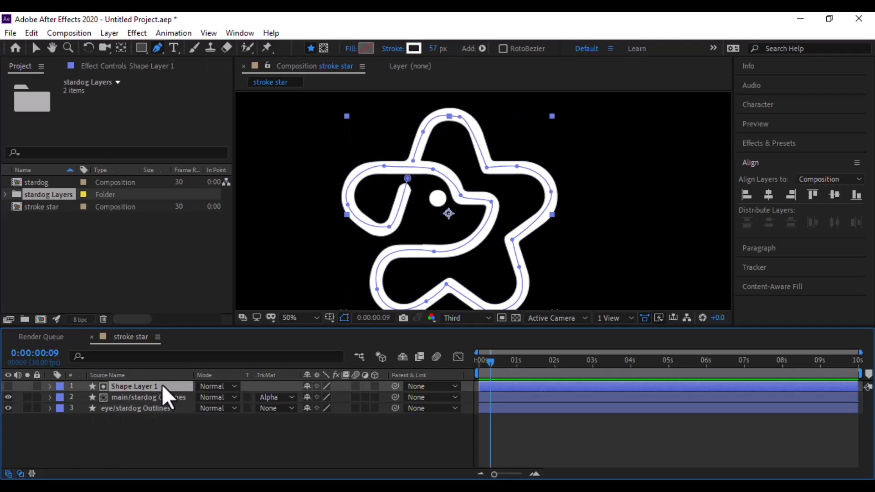
{"action": "left_click", "coordinate": [49, 388]}
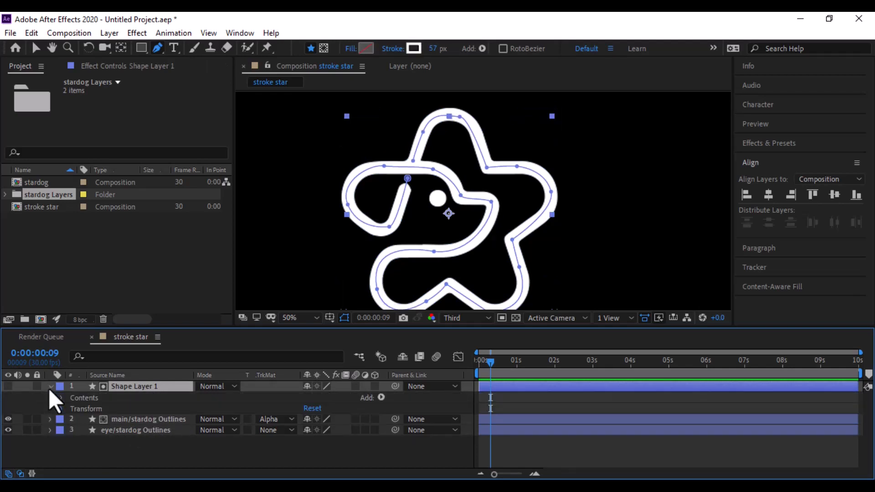
{"action": "left_click", "coordinate": [381, 397]}
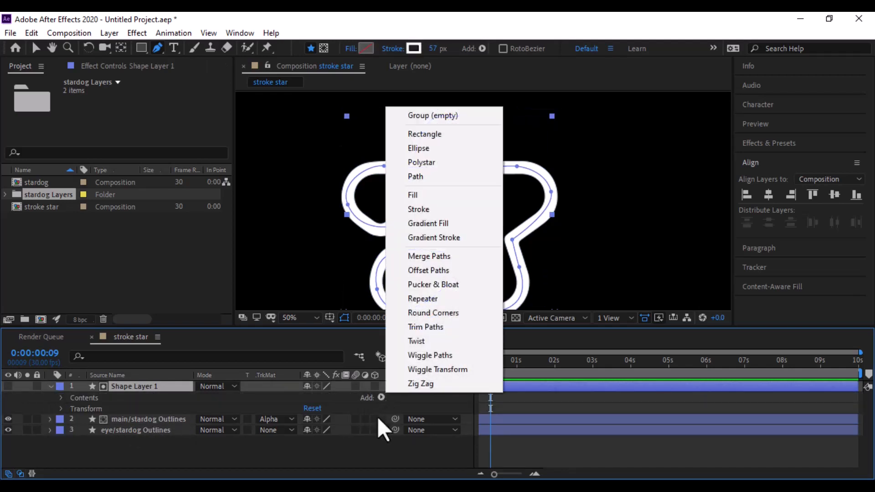
{"action": "left_click", "coordinate": [426, 328]}
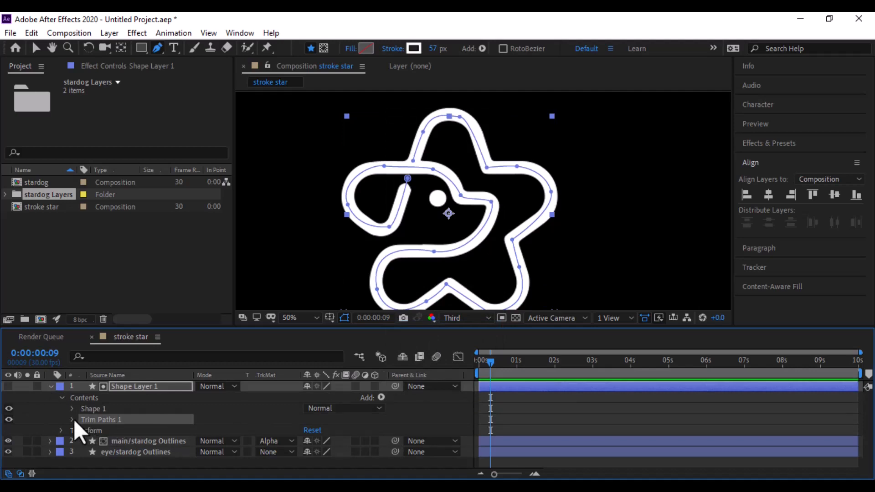
{"action": "left_click", "coordinate": [71, 419]}
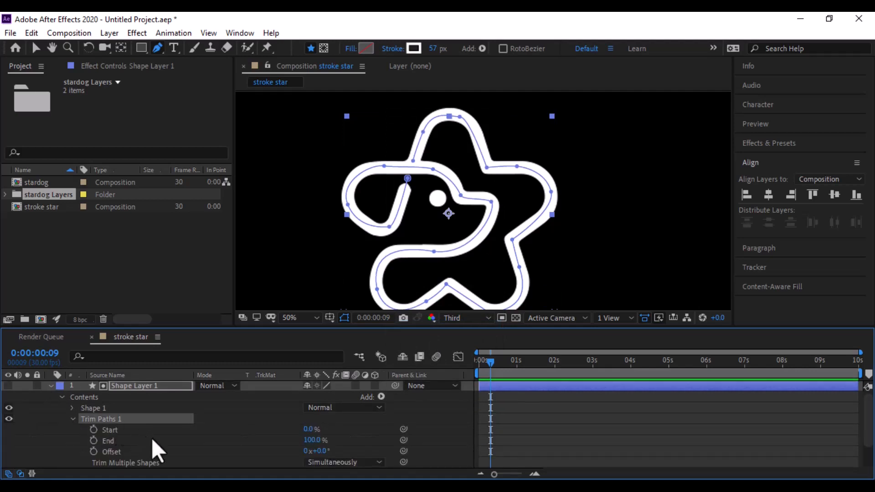
{"action": "left_click", "coordinate": [310, 430]}
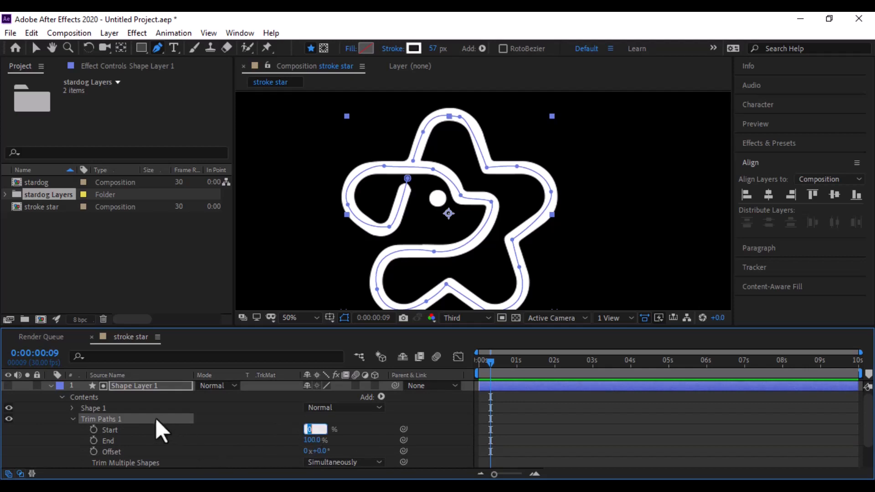
Set the Line Cap of Stroke 1 in Shape 1 to Round Cap
{"action": "left_click", "coordinate": [82, 410]}
{"action": "left_click", "coordinate": [72, 408]}
{"action": "left_click", "coordinate": [109, 433]}
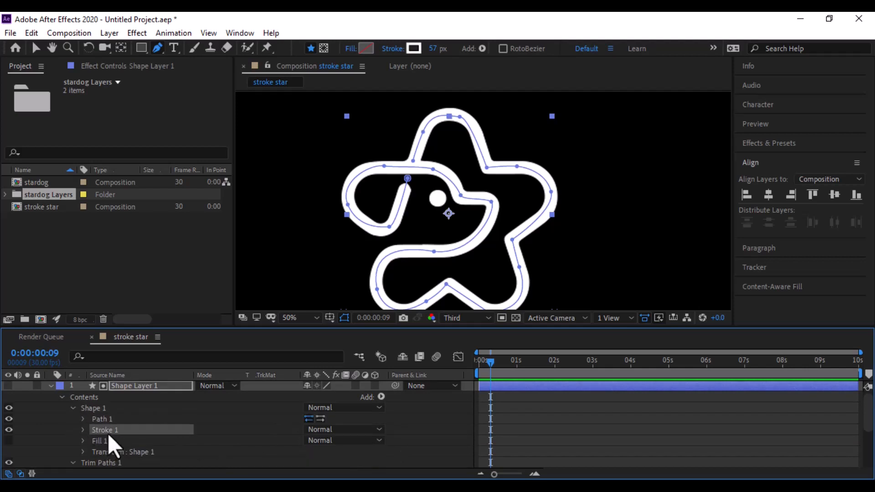
{"action": "left_click", "coordinate": [84, 431]}
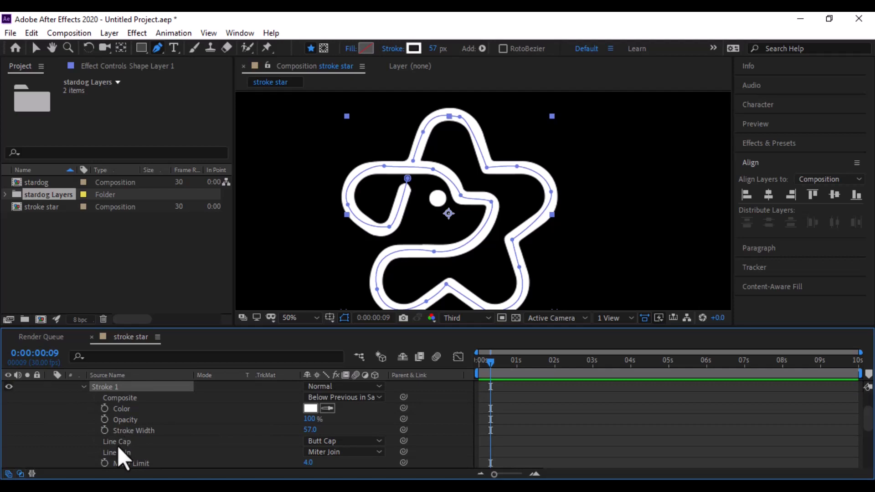
{"action": "left_click", "coordinate": [117, 446]}
{"action": "left_click", "coordinate": [324, 442]}
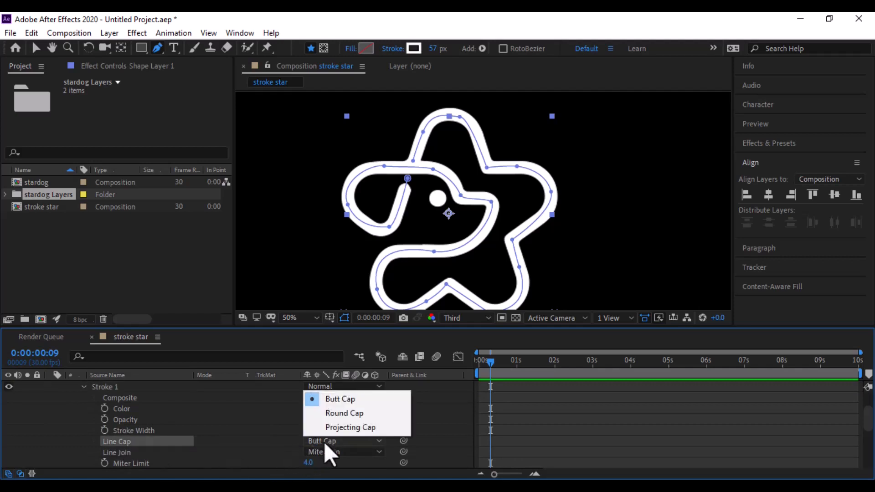
{"action": "left_click", "coordinate": [336, 413]}
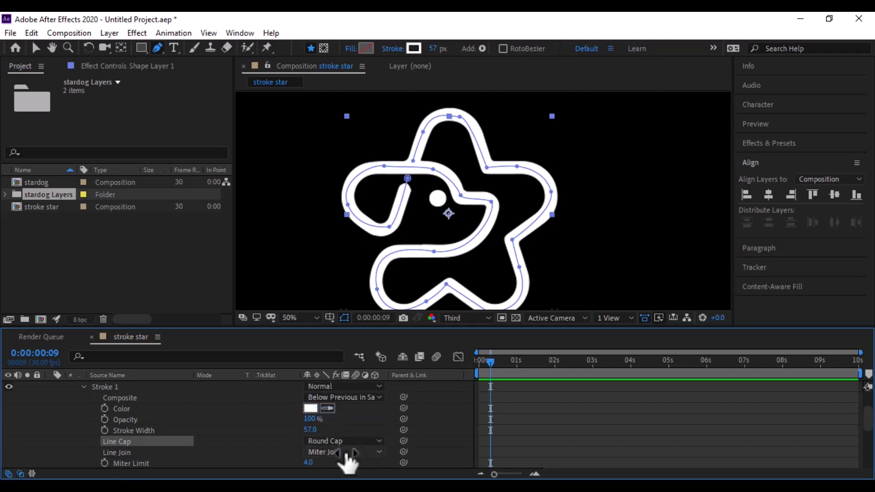
{"action": "scroll", "coordinate": [99, 431], "scroll_direction": "up", "scroll_amount": 3}
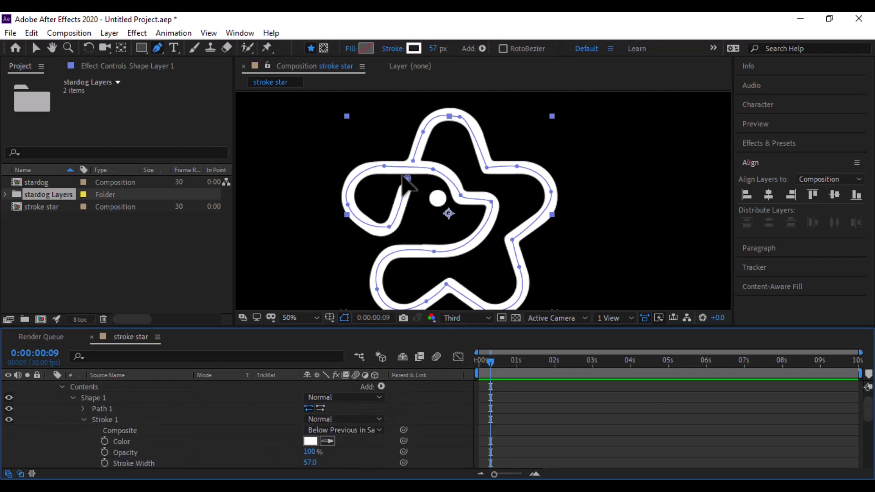
{"action": "scroll", "coordinate": [103, 422], "scroll_direction": "up", "scroll_amount": 1}
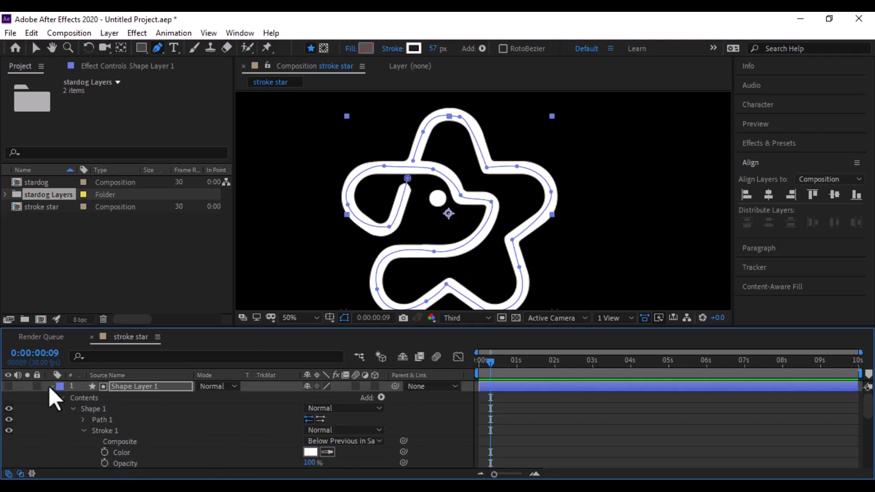
Trim the Start to 27% to check the overlap, nudge the path's end point up off the crossing ear line, and restore Start to 0%
{"action": "scroll", "coordinate": [97, 470], "scroll_direction": "down", "scroll_amount": 12}
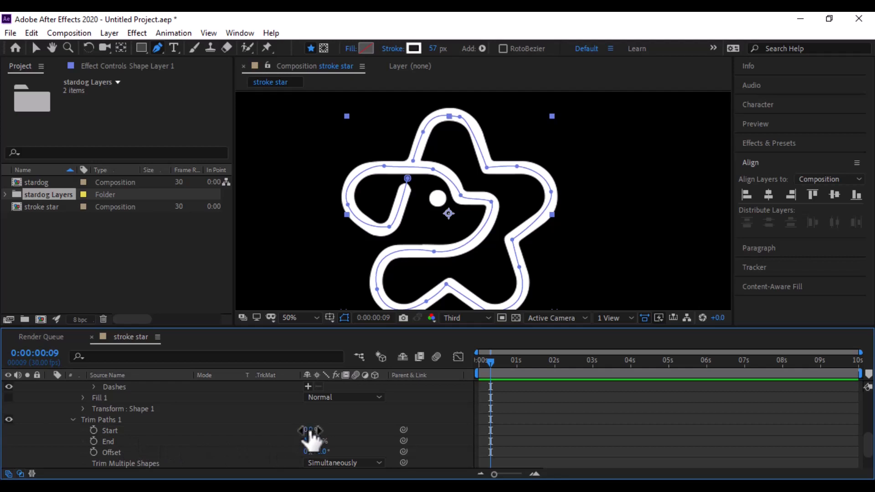
{"action": "left_click_drag", "start_coordinate": [306, 429], "coordinate": [325, 429]}
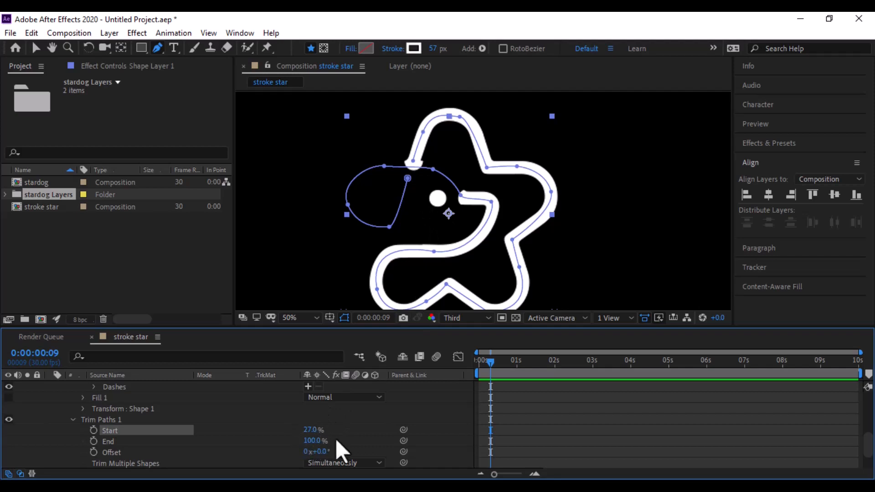
{"action": "left_click", "coordinate": [413, 160]}
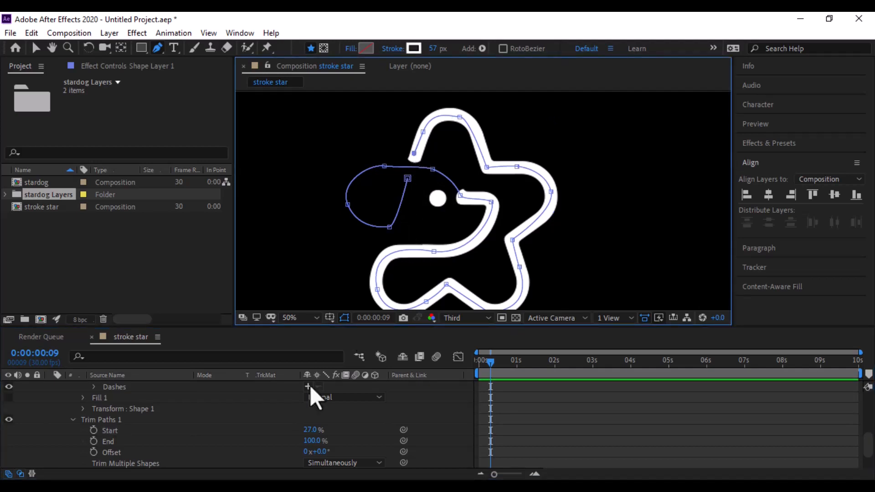
{"action": "mouse_move", "coordinate": [309, 430]}
{"action": "left_mouse_down"}
{"action": "mouse_move", "coordinate": [267, 425]}
{"action": "mouse_move", "coordinate": [322, 424]}
{"action": "mouse_move", "coordinate": [249, 422]}
{"action": "left_mouse_up"}
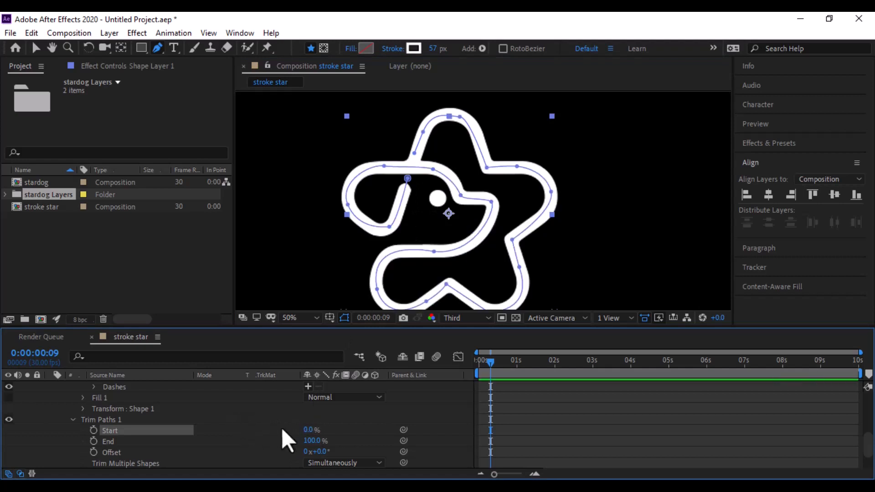
Keyframe the Trim Paths Start at 100% at the beginning of the timeline and 0% at 0:00:01:28
{"action": "left_click_drag", "start_coordinate": [306, 430], "coordinate": [383, 434]}
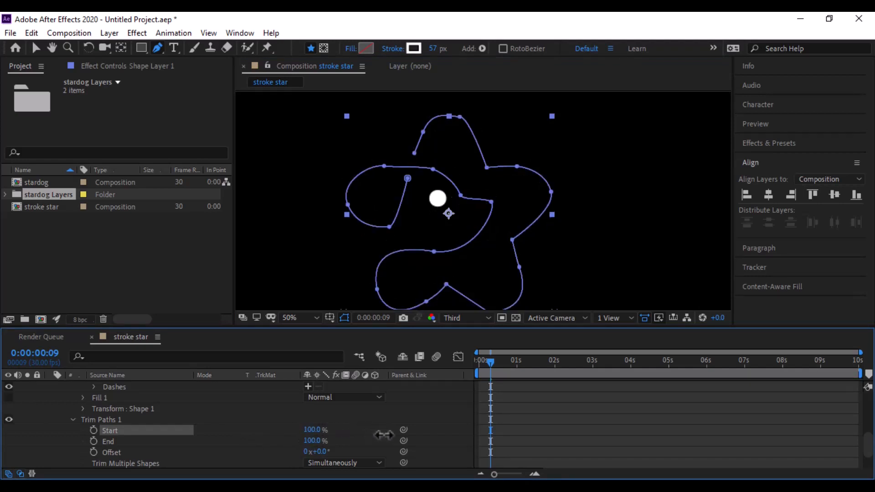
{"action": "left_click", "coordinate": [94, 429]}
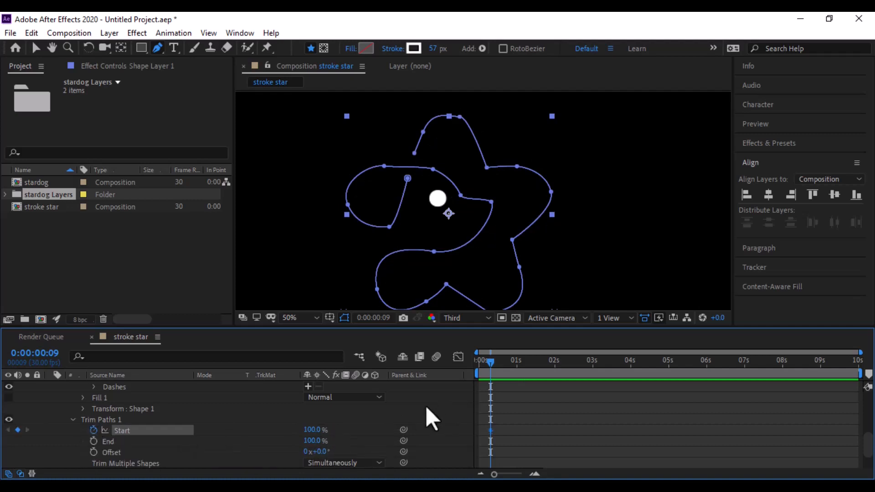
{"action": "left_click_drag", "start_coordinate": [491, 430], "coordinate": [480, 433]}
{"action": "left_click_drag", "start_coordinate": [501, 366], "coordinate": [551, 373]}
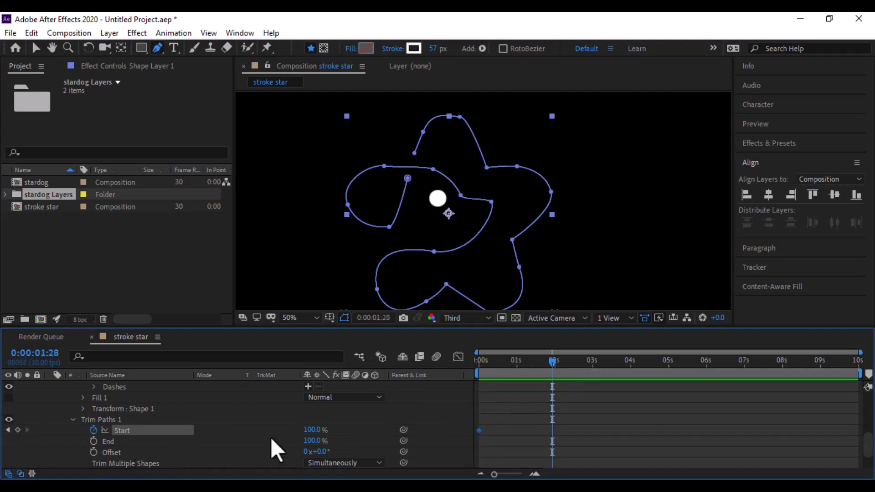
{"action": "left_click_drag", "start_coordinate": [316, 437], "coordinate": [227, 430]}
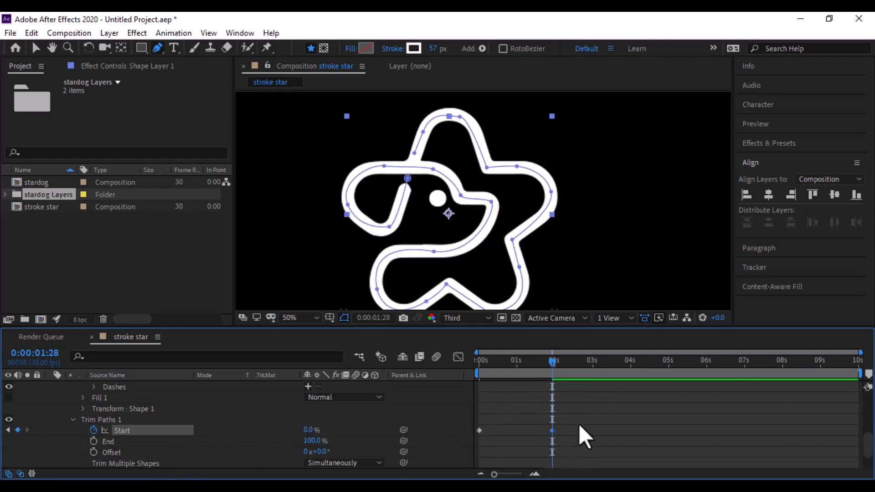
Apply Easy Ease to both Trim Paths Start keyframes
{"action": "left_click_drag", "start_coordinate": [577, 423], "coordinate": [480, 460]}
{"action": "right_click", "coordinate": [552, 431]}
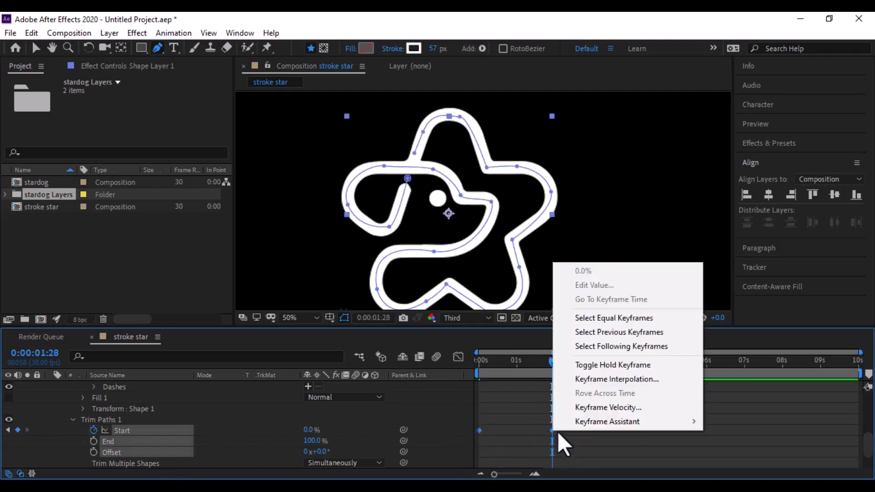
{"action": "mouse_move", "coordinate": [585, 422]}
{"action": "left_click", "coordinate": [564, 441]}
{"action": "mouse_move", "coordinate": [565, 436]}
{"action": "left_mouse_down"}
{"action": "mouse_move", "coordinate": [473, 416]}
{"action": "mouse_move", "coordinate": [554, 444]}
{"action": "left_mouse_up"}
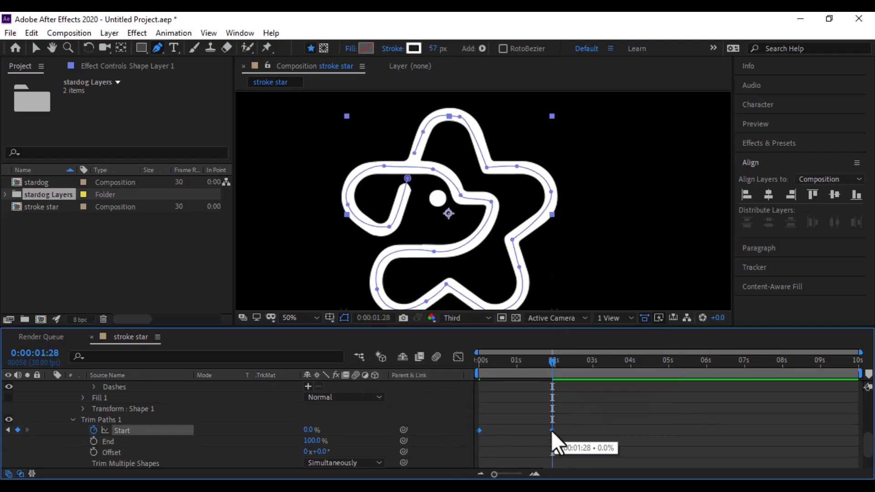
{"action": "right_click", "coordinate": [551, 430]}
{"action": "mouse_move", "coordinate": [608, 423]}
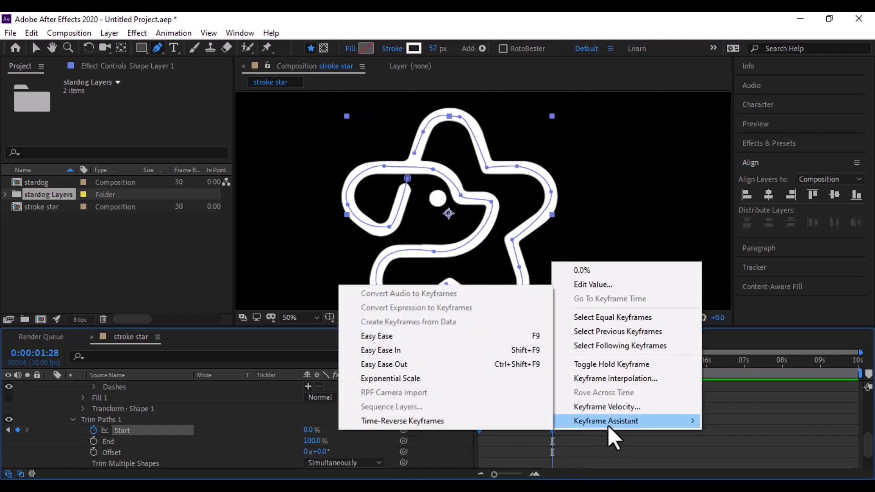
{"action": "left_click", "coordinate": [399, 339]}
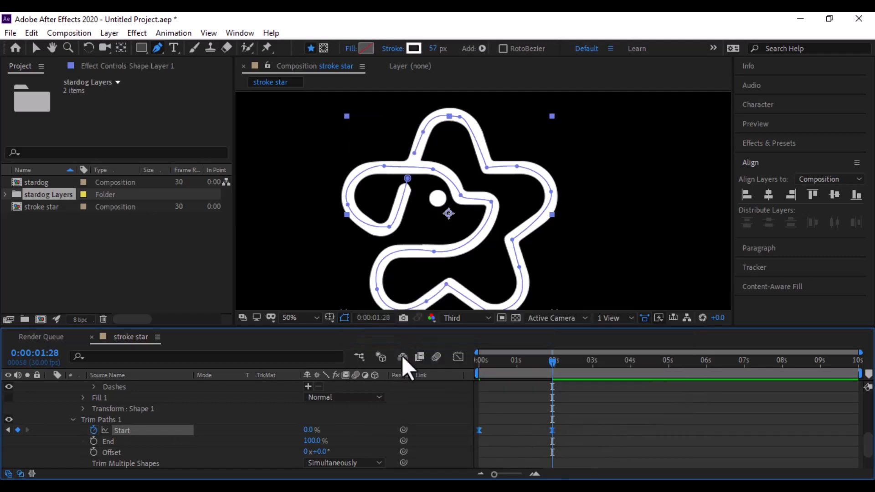
Reshape the Start speed graph by lengthening both keyframes' influence handles, so the speed peaks sharply around one second
{"action": "left_click", "coordinate": [458, 360]}
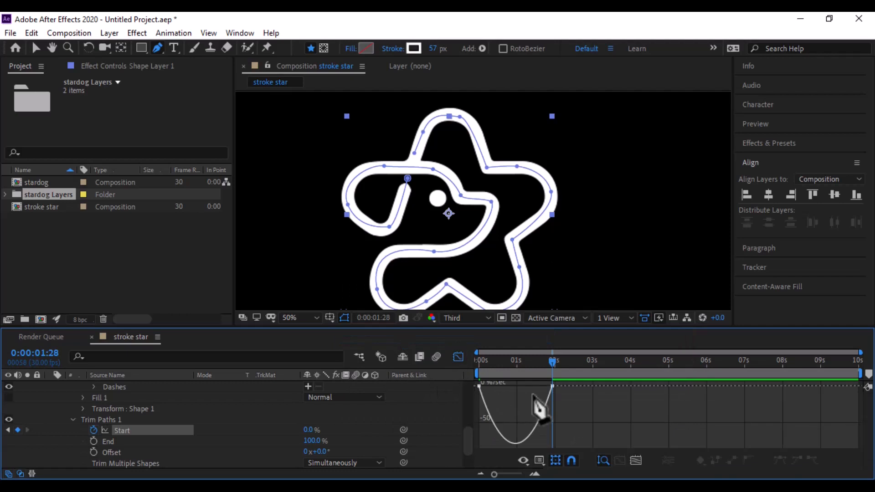
{"action": "left_click", "coordinate": [548, 362]}
{"action": "left_click_drag", "start_coordinate": [529, 365], "coordinate": [515, 365]}
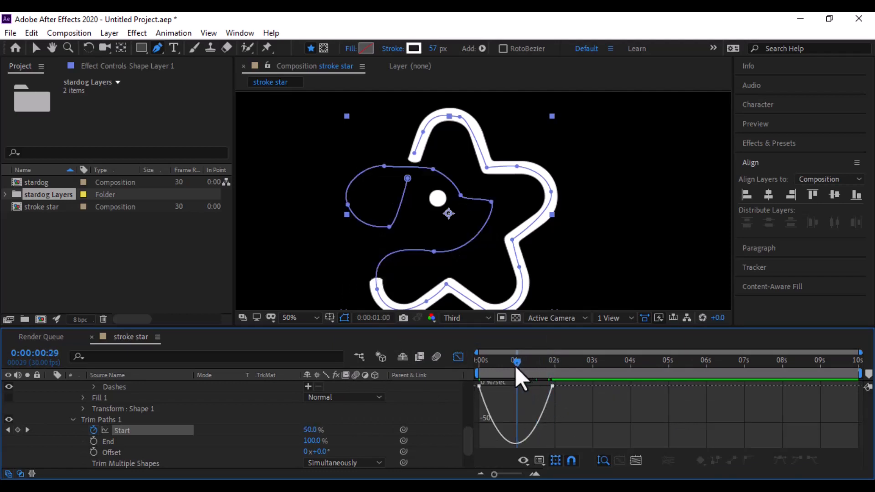
{"action": "key", "text": "="}
{"action": "left_click_drag", "start_coordinate": [526, 400], "coordinate": [558, 401]}
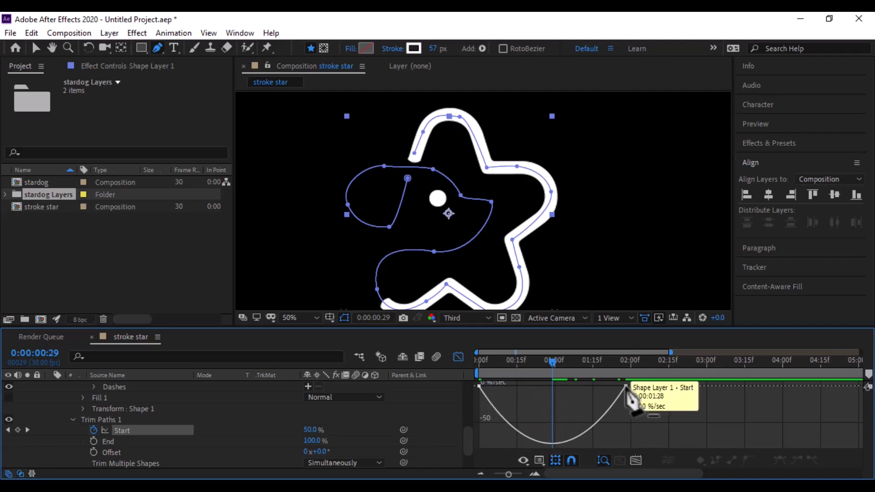
{"action": "key", "text": "v"}
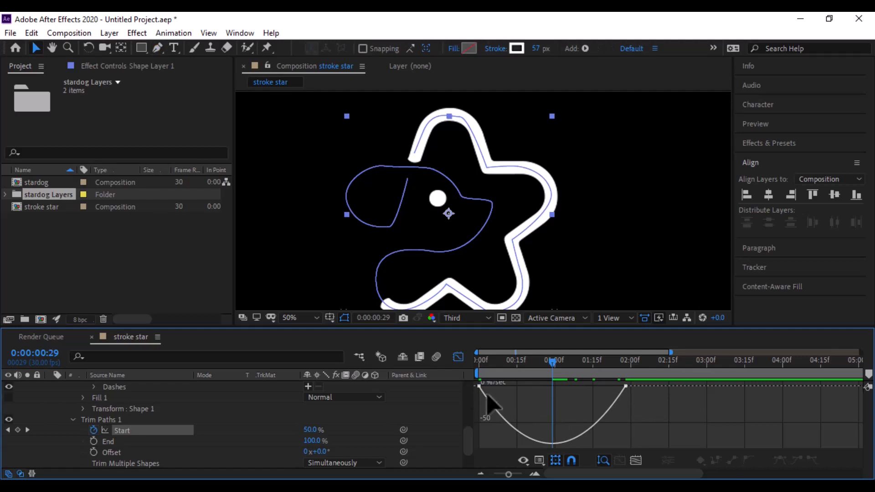
{"action": "left_click_drag", "start_coordinate": [641, 420], "coordinate": [528, 392]}
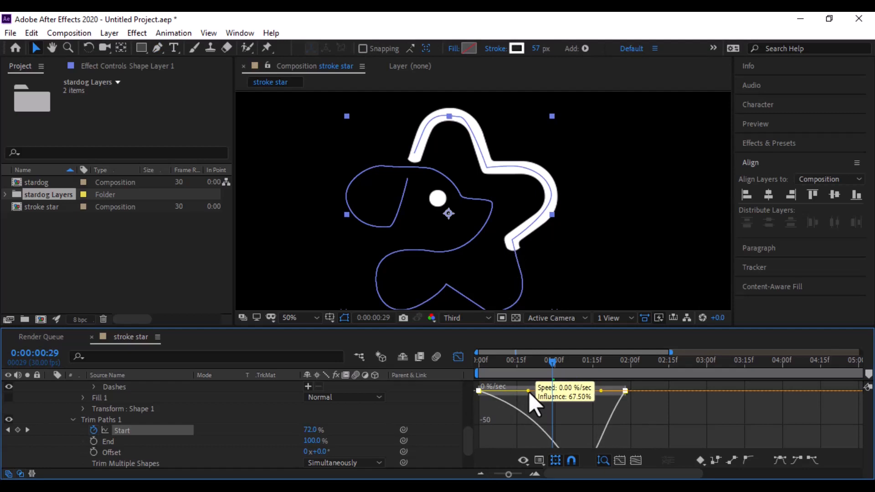
{"action": "left_click_drag", "start_coordinate": [529, 392], "coordinate": [534, 391]}
{"action": "left_click_drag", "start_coordinate": [597, 390], "coordinate": [463, 382]}
Preview the eased stroke reveal and fit the whole composition in the viewer
{"action": "key", "text": "space"}
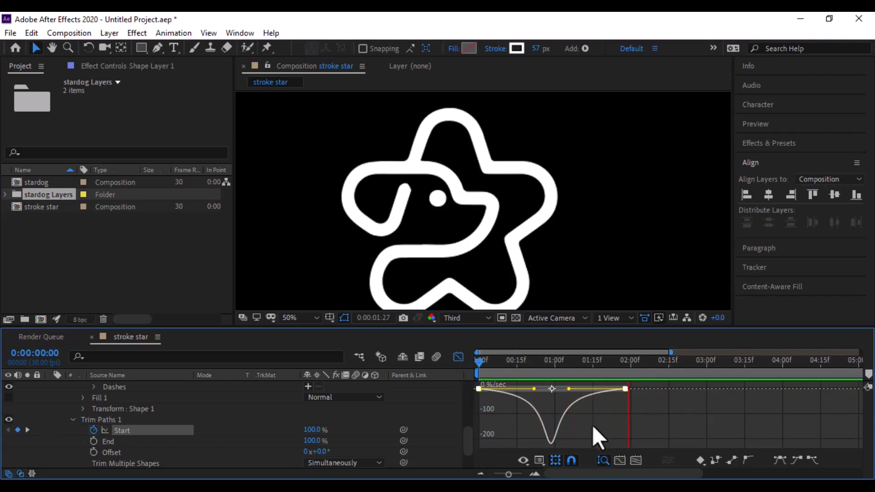
{"action": "key", "text": "space"}
{"action": "left_click", "coordinate": [298, 317]}
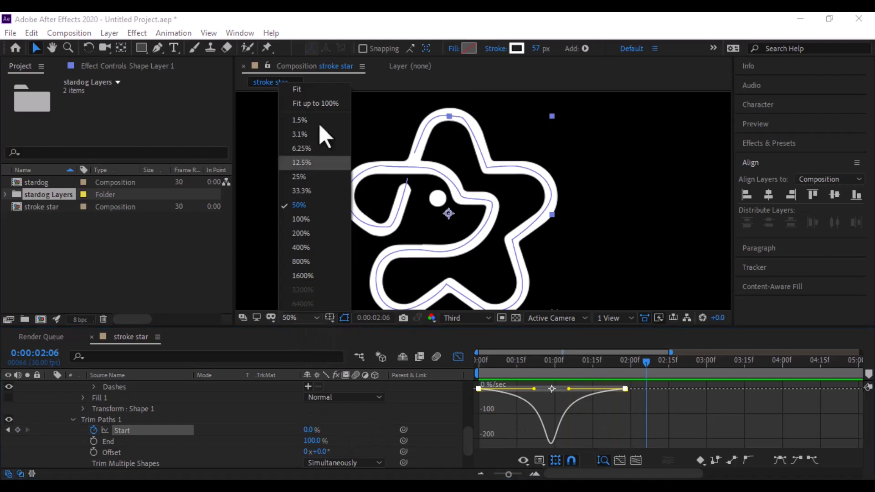
{"action": "left_click", "coordinate": [308, 88]}
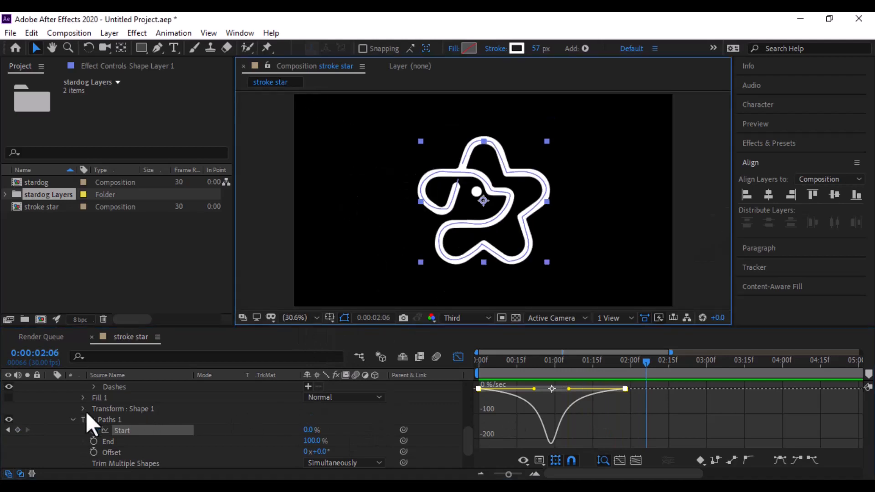
Return the timeline to collapsed layer bars without the speed graph and play the reveal from the start
{"action": "scroll", "coordinate": [108, 410], "scroll_direction": "up", "scroll_amount": 5}
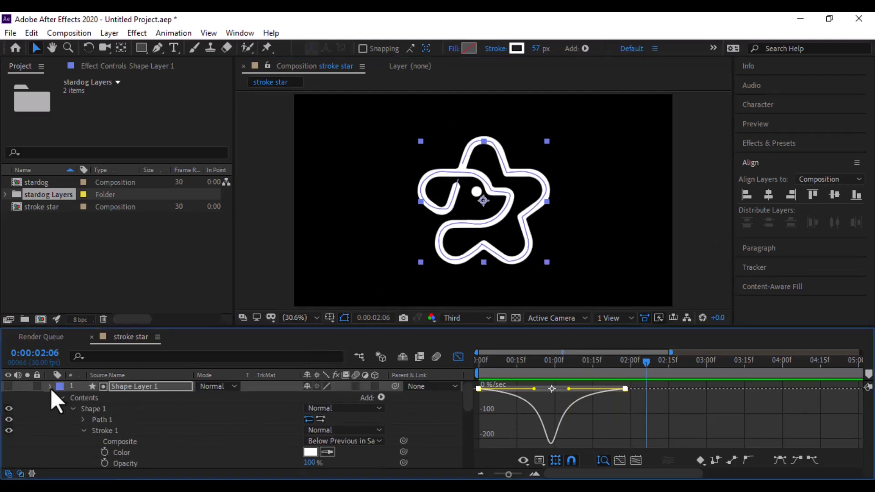
{"action": "left_click", "coordinate": [51, 386]}
{"action": "left_click", "coordinate": [114, 453]}
{"action": "left_click", "coordinate": [458, 358]}
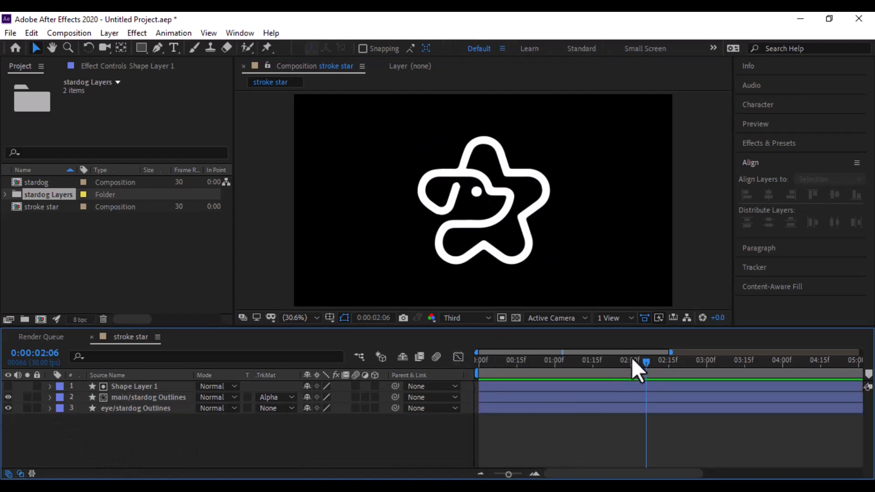
{"action": "left_click_drag", "start_coordinate": [646, 363], "coordinate": [474, 366]}
{"action": "key", "text": "space"}
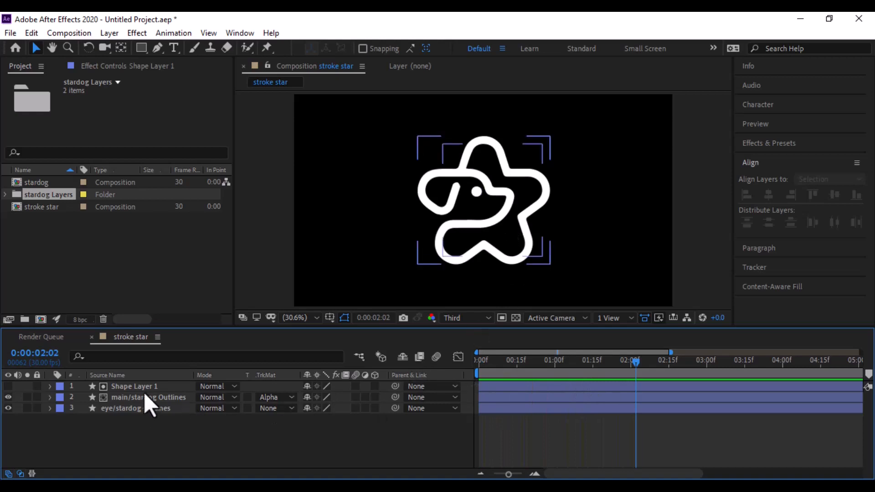
Move the playhead back to 0:00:01:03 and select the eye/stardog Outlines layer for editing the eye
{"action": "left_click", "coordinate": [160, 396]}
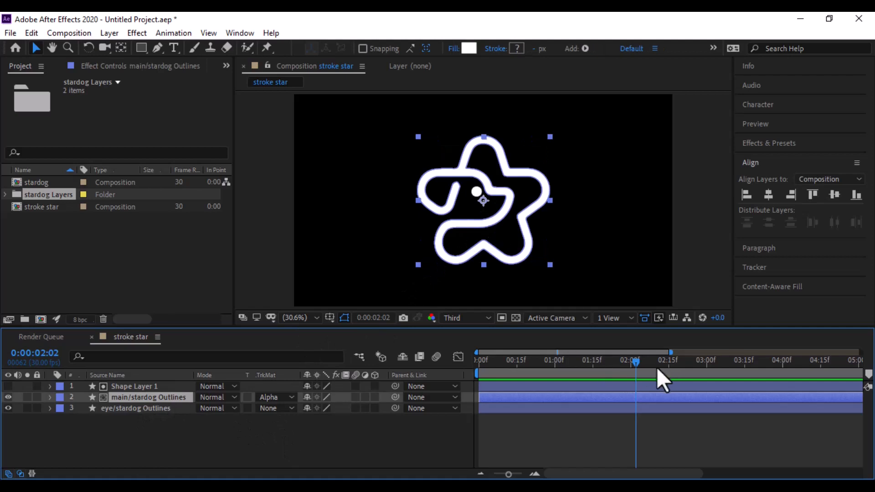
{"action": "mouse_move", "coordinate": [635, 364]}
{"action": "left_mouse_down"}
{"action": "mouse_move", "coordinate": [454, 375]}
{"action": "mouse_move", "coordinate": [561, 375]}
{"action": "left_mouse_up"}
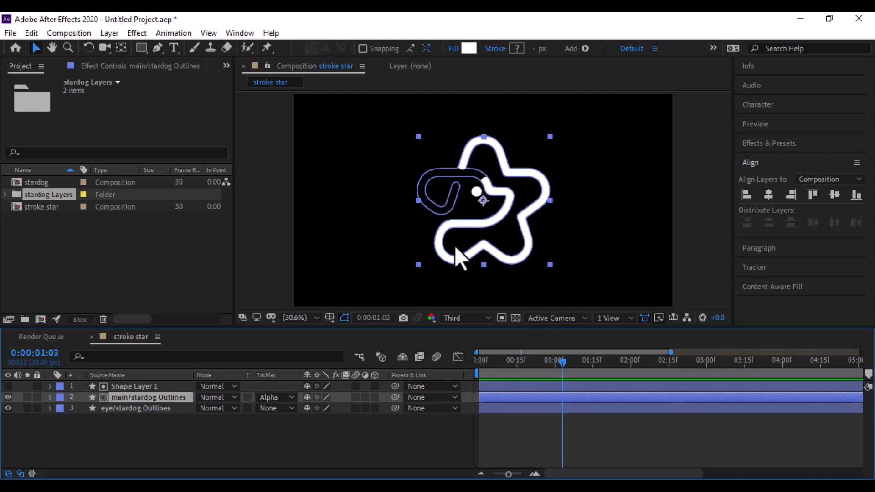
{"action": "left_click", "coordinate": [130, 409]}
{"action": "scroll", "coordinate": [478, 195], "scroll_direction": "up", "scroll_amount": 4}
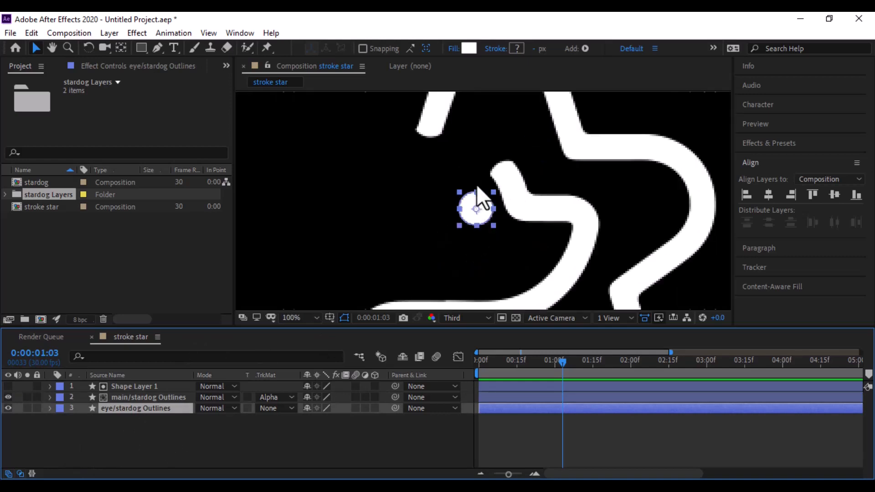
{"action": "scroll", "coordinate": [482, 223], "scroll_direction": "up", "scroll_amount": 1}
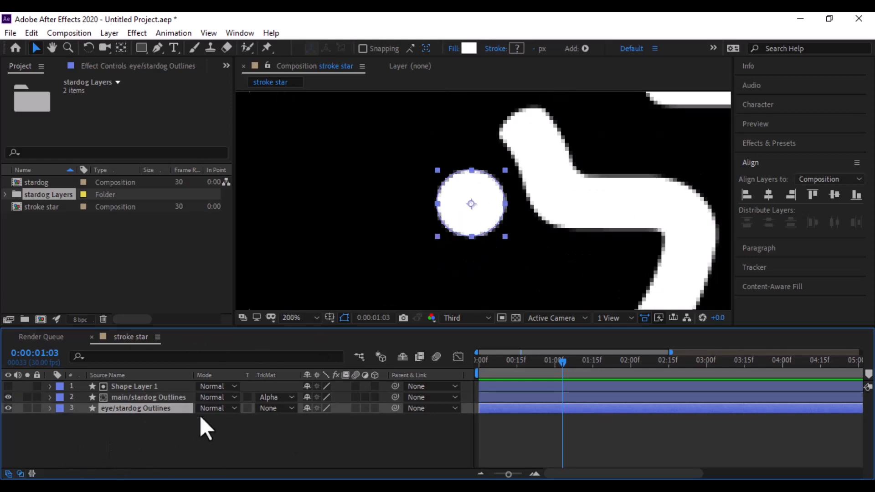
Choose the Pen tool and filter the eye layer's timeline properties by "path"
{"action": "left_click", "coordinate": [159, 49]}
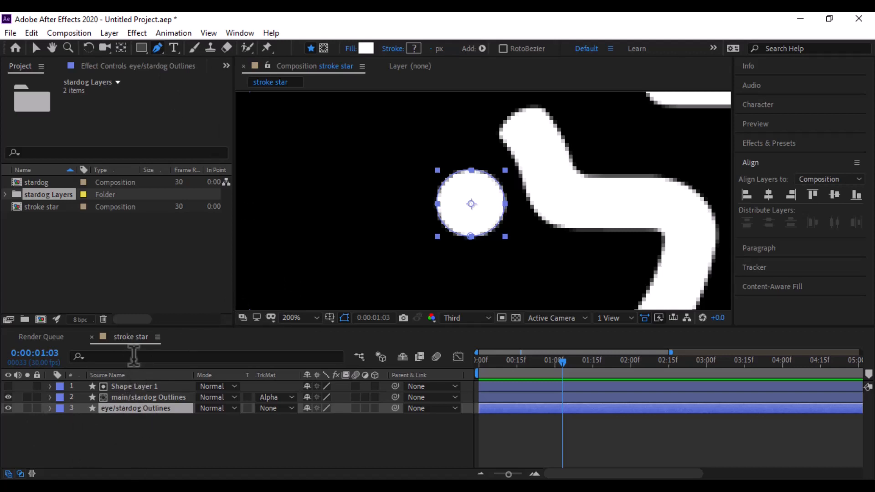
{"action": "left_click", "coordinate": [133, 356]}
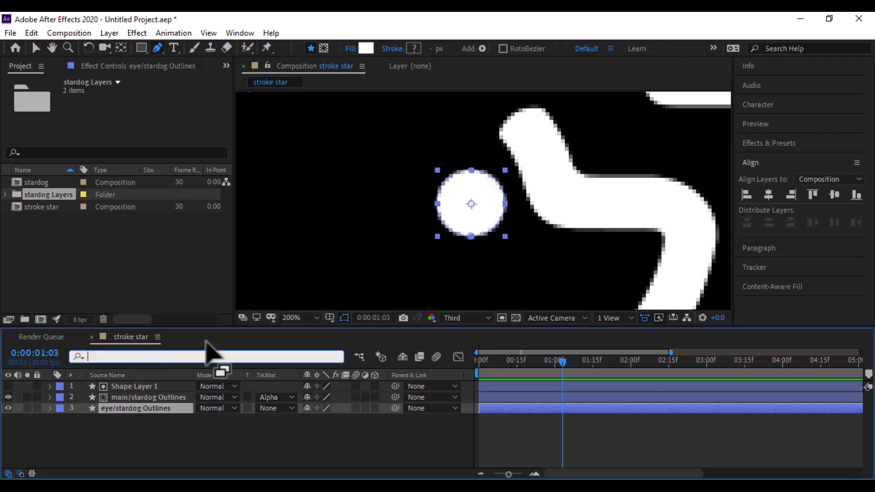
{"action": "type", "text": "pa"}
{"action": "key", "text": "BackSpace"}
{"action": "key", "text": "BackSpace"}
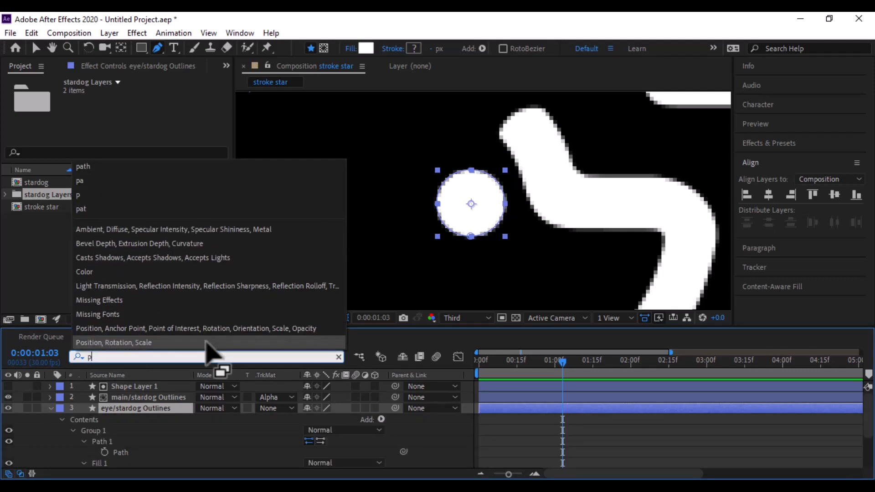
{"action": "type", "text": "path"}
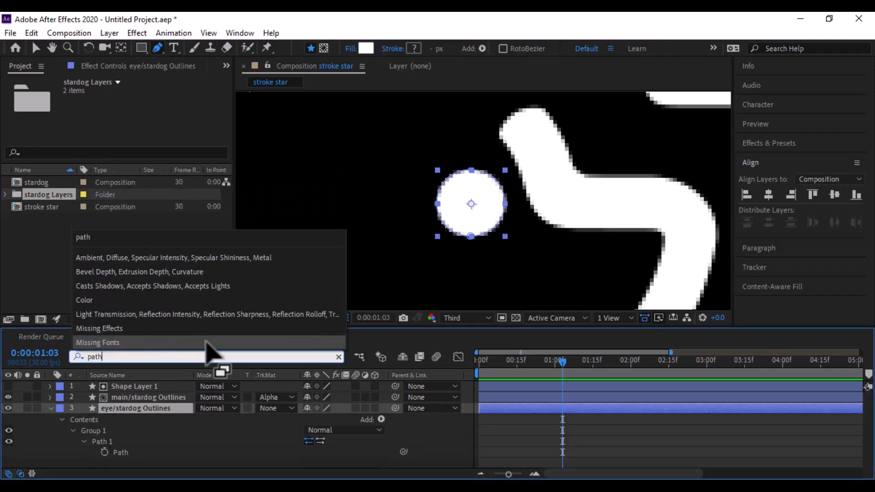
Set a Path keyframe holding the full eye circle at 0:00:01:01
{"action": "left_click", "coordinate": [105, 452]}
{"action": "left_click", "coordinate": [104, 452]}
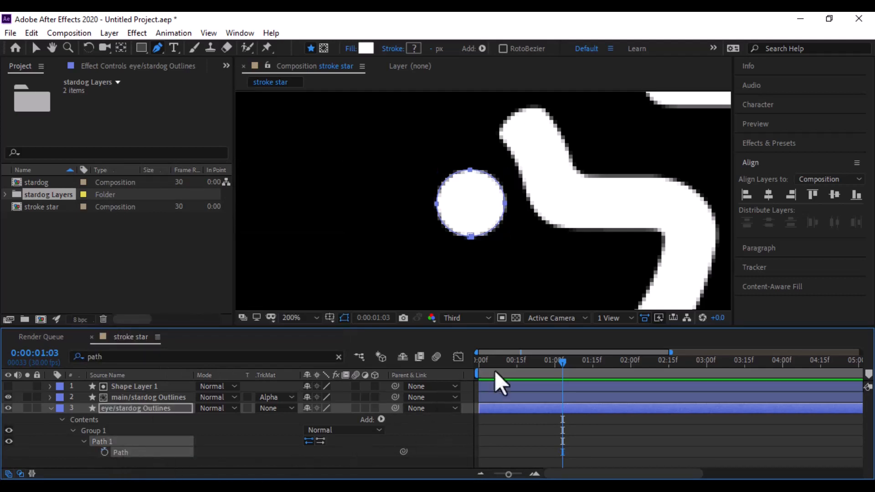
{"action": "left_click_drag", "start_coordinate": [558, 368], "coordinate": [560, 366]}
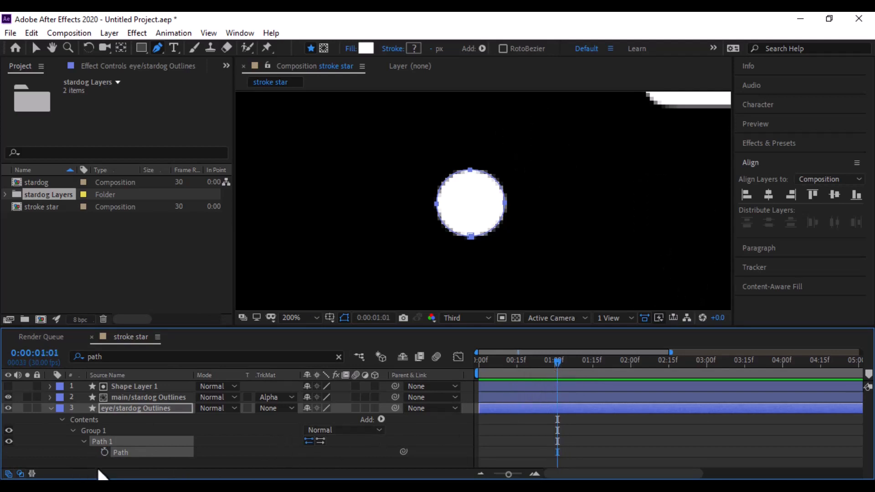
{"action": "left_click", "coordinate": [105, 452]}
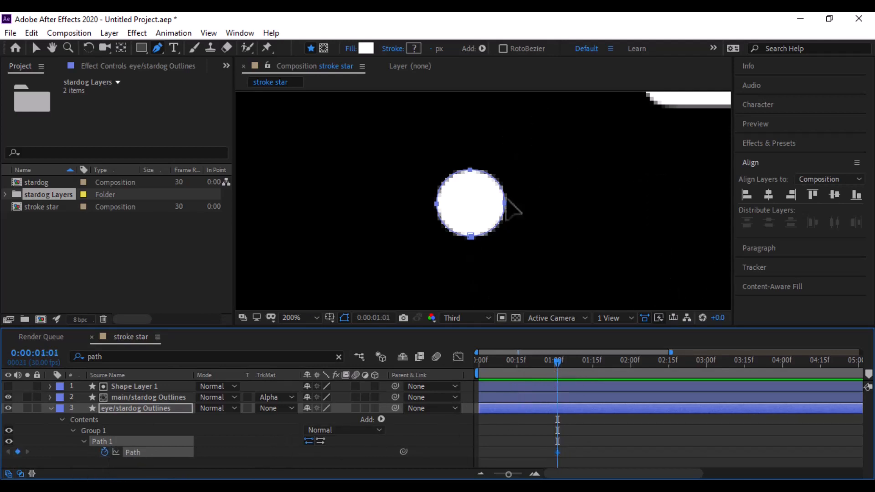
{"action": "left_click", "coordinate": [141, 410]}
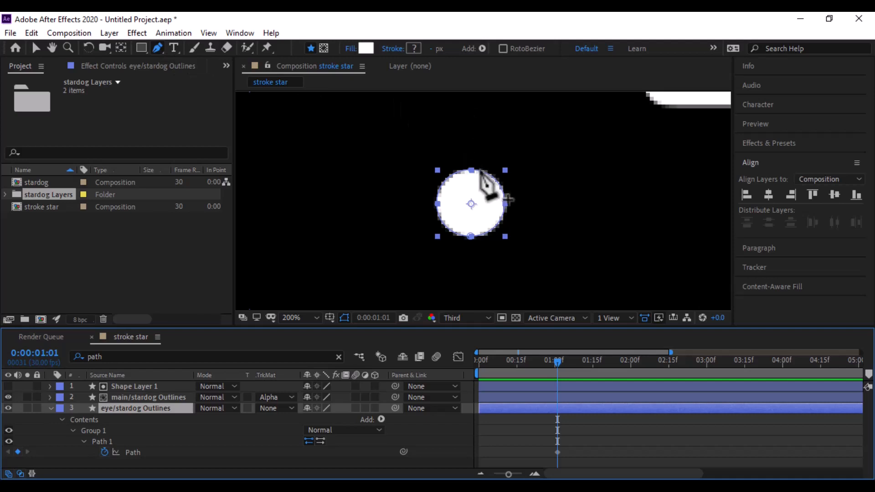
{"action": "left_click_drag", "start_coordinate": [472, 171], "coordinate": [474, 210]}
{"action": "key", "text": "ctrl+z"}
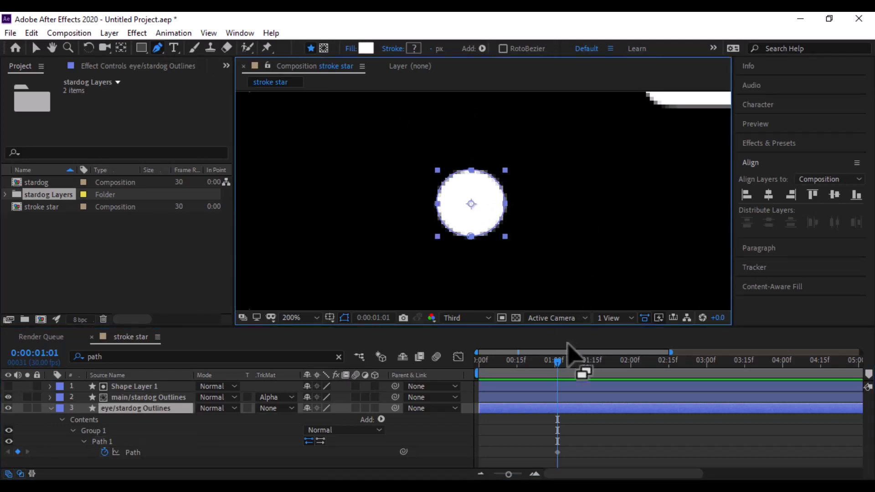
At 0:00:00:06, collapse the eye's top vertex onto its bottom vertex and fold the side handles inward to form a thin closed-eye curve
{"action": "left_click_drag", "start_coordinate": [557, 361], "coordinate": [494, 363]}
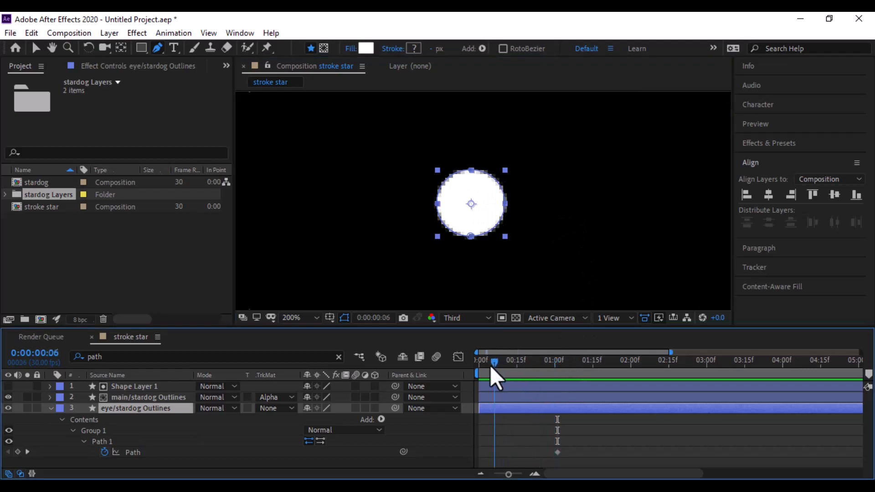
{"action": "left_click_drag", "start_coordinate": [471, 168], "coordinate": [469, 238]}
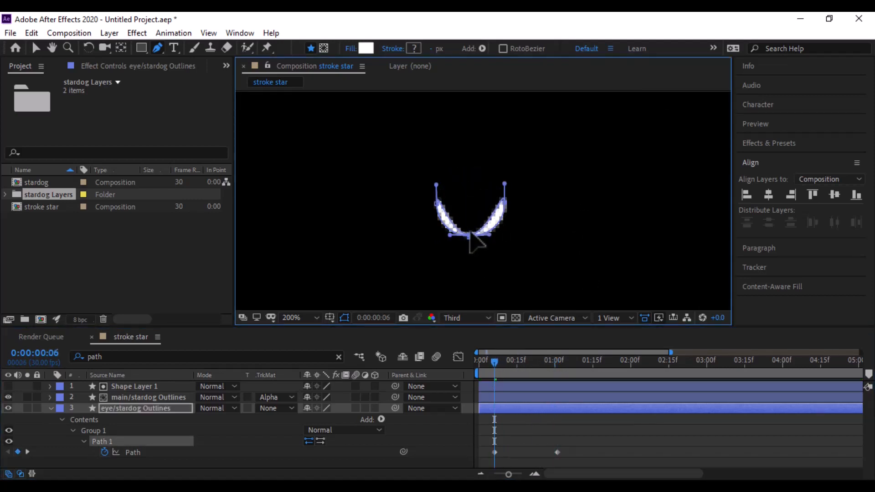
{"action": "scroll", "coordinate": [472, 238], "scroll_direction": "up", "scroll_amount": 2}
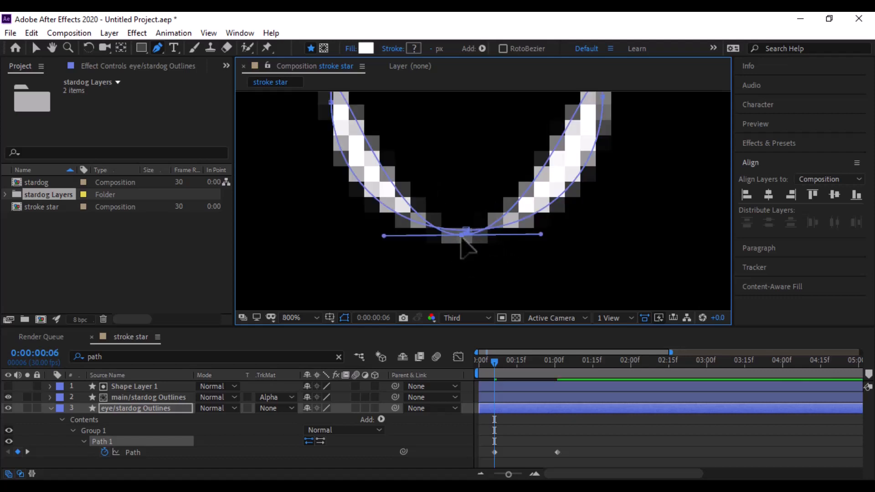
{"action": "left_click_drag", "start_coordinate": [464, 235], "coordinate": [464, 232]}
{"action": "scroll", "coordinate": [483, 237], "scroll_direction": "down", "scroll_amount": 1}
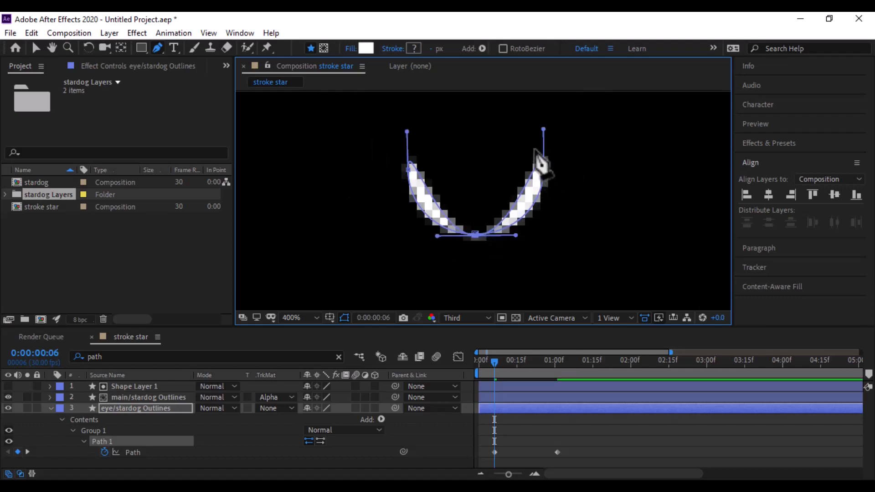
{"action": "left_click_drag", "start_coordinate": [543, 130], "coordinate": [501, 231]}
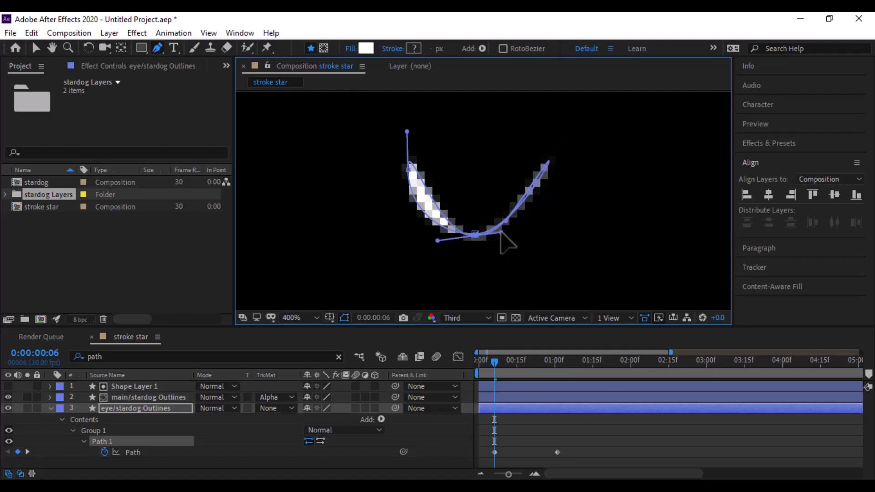
{"action": "left_click_drag", "start_coordinate": [407, 132], "coordinate": [434, 197]}
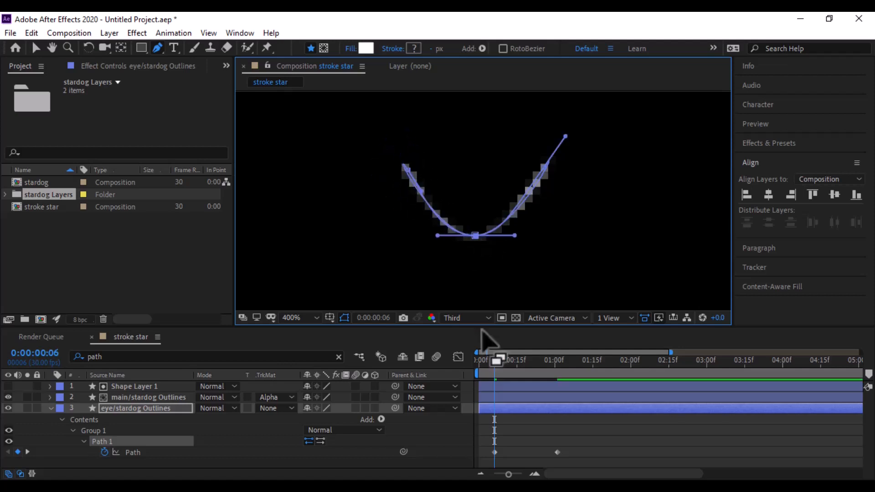
Shift the open-eye Path keyframe to about 0:00:00:29 and apply Easy Ease to both Path keyframes
{"action": "left_click_drag", "start_coordinate": [557, 452], "coordinate": [471, 465]}
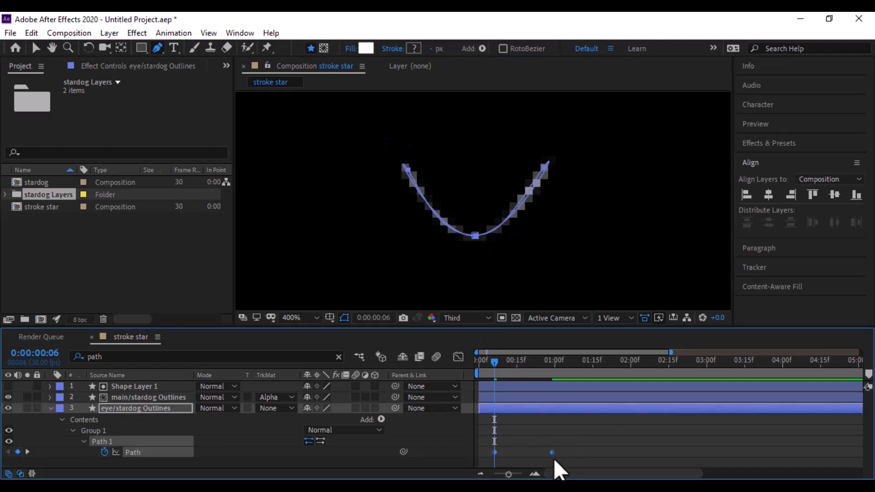
{"action": "right_click", "coordinate": [554, 453]}
{"action": "mouse_move", "coordinate": [583, 451]}
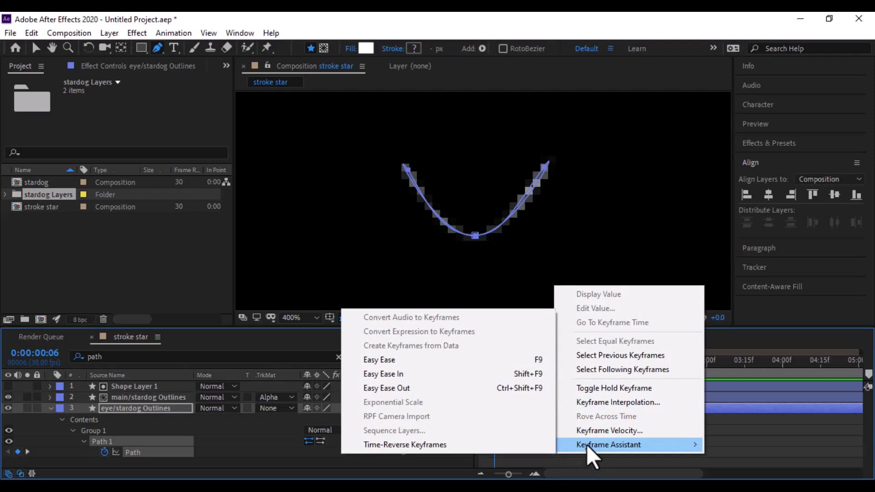
{"action": "left_click", "coordinate": [376, 373]}
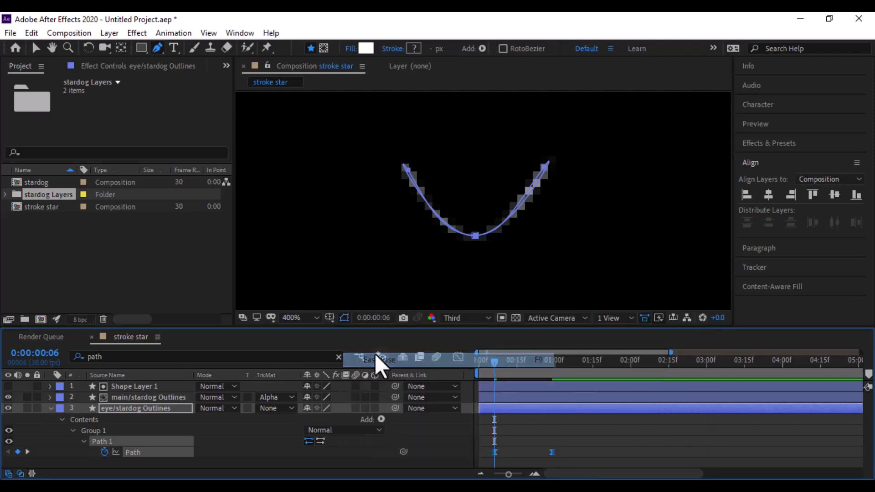
Show the speed graph of the eye's Path keyframes and preview the eye opening
{"action": "left_click_drag", "start_coordinate": [588, 433], "coordinate": [468, 474]}
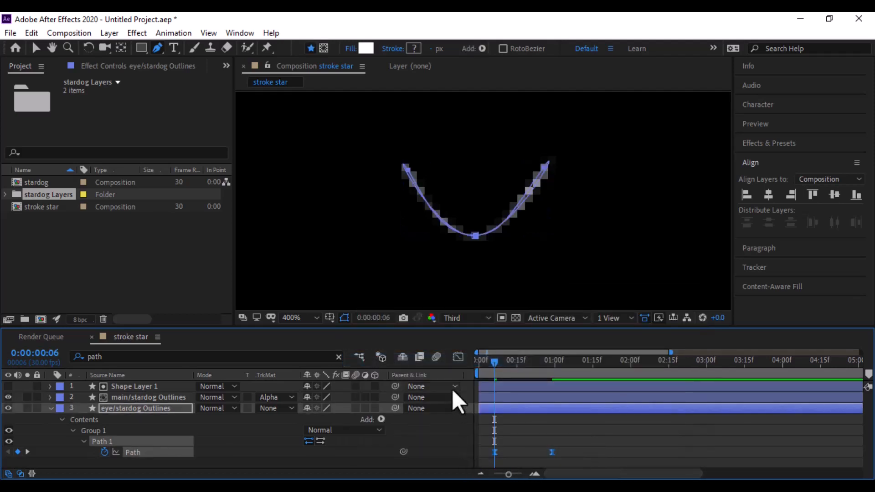
{"action": "left_click", "coordinate": [457, 357]}
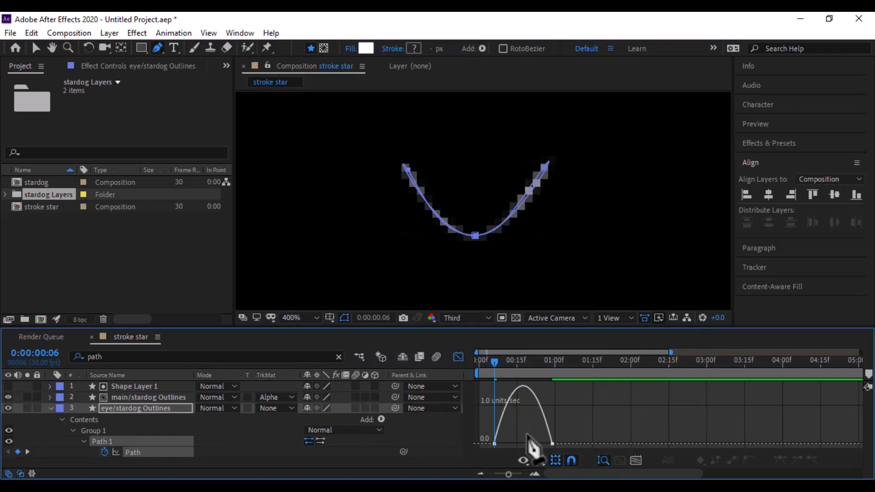
{"action": "key", "text": "space"}
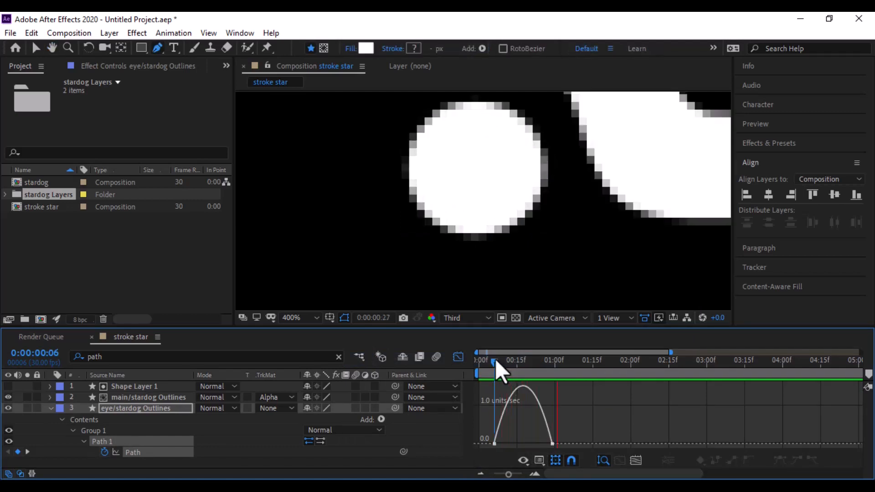
{"action": "left_click_drag", "start_coordinate": [562, 382], "coordinate": [592, 421]}
{"action": "scroll", "coordinate": [523, 434], "scroll_direction": "up", "scroll_amount": 1}
{"action": "key", "text": "space"}
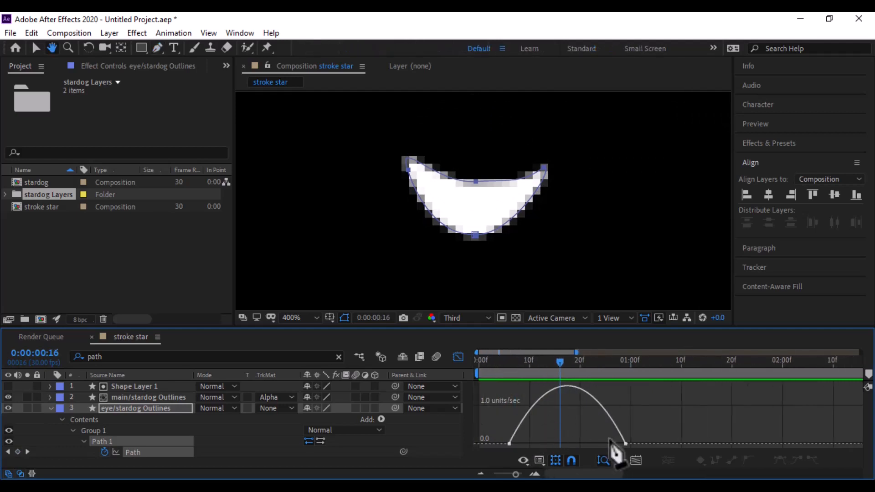
Reshape the eye's Path speed graph by lengthening both keyframes' influence, so the speed peaks sharply midway between them
{"action": "key", "text": "v"}
{"action": "left_click_drag", "start_coordinate": [651, 409], "coordinate": [562, 441]}
{"action": "key", "text": "ctrl+z"}
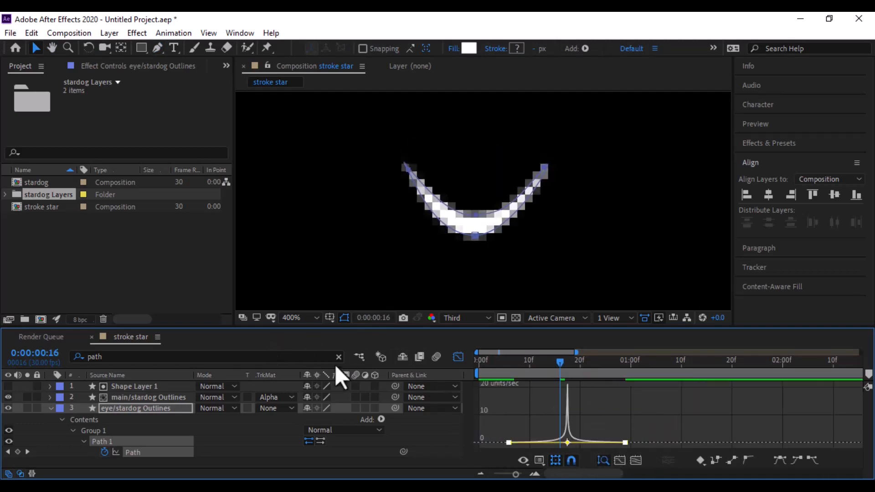
Return to the layer-bar timeline at 0:00:00:00, show its full 10 seconds, and reveal only the eye layer's keyframed Path property
{"action": "left_click", "coordinate": [458, 357]}
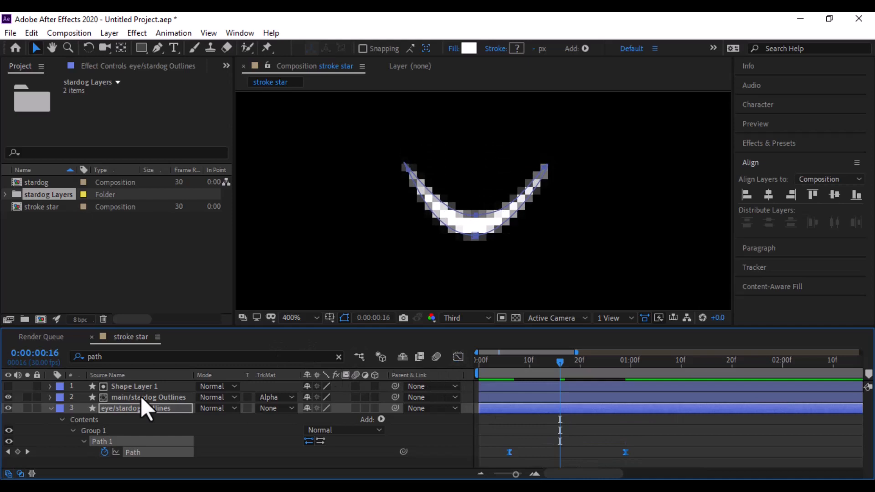
{"action": "left_click", "coordinate": [50, 407]}
{"action": "left_click_drag", "start_coordinate": [564, 360], "coordinate": [462, 371]}
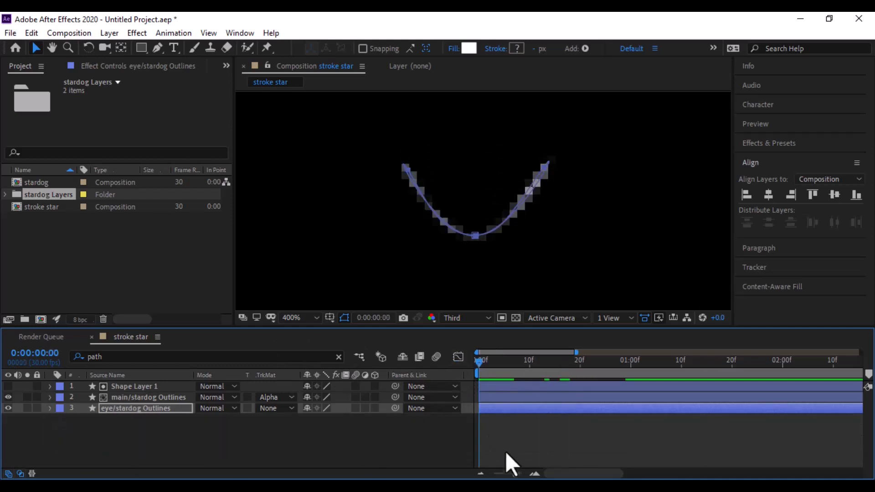
{"action": "left_click_drag", "start_coordinate": [516, 475], "coordinate": [465, 476]}
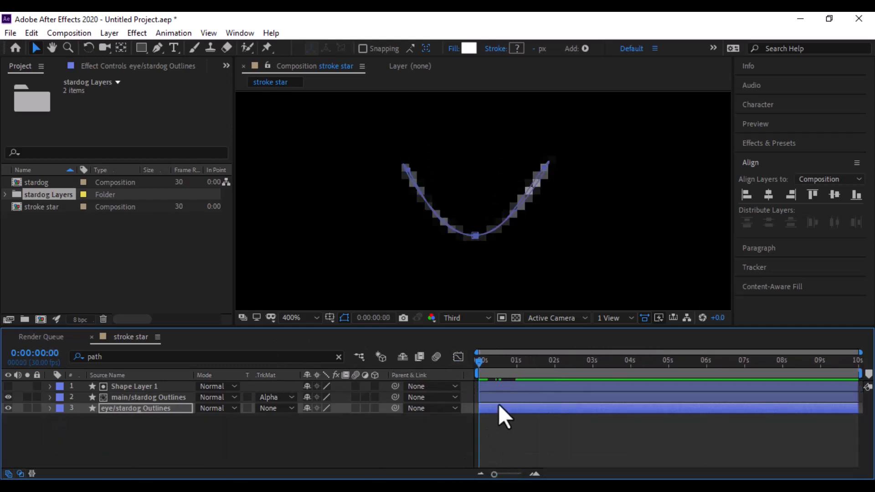
{"action": "key", "text": "u"}
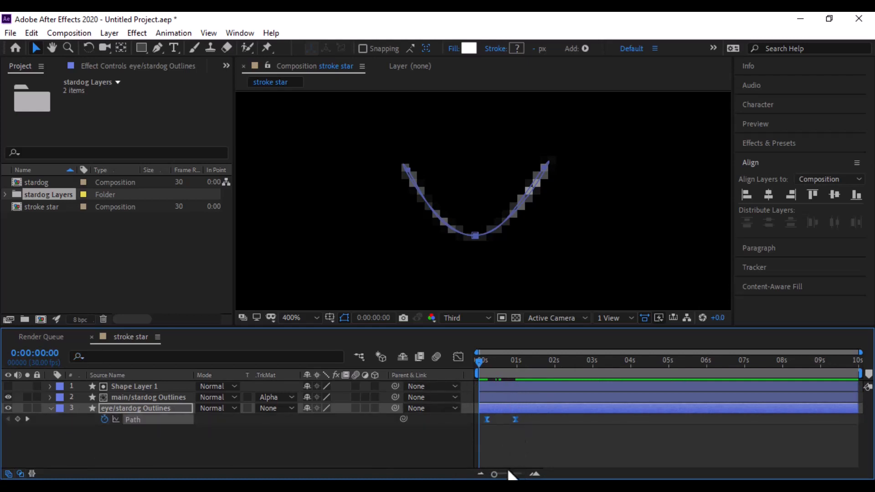
Retime the eye's Path keyframes to about 0:00:01:05 and 0:00:01:12, and preview the eye opening
{"action": "left_click_drag", "start_coordinate": [515, 420], "coordinate": [533, 422]}
{"action": "left_click", "coordinate": [519, 437]}
{"action": "left_click", "coordinate": [488, 419], "text": "shift"}
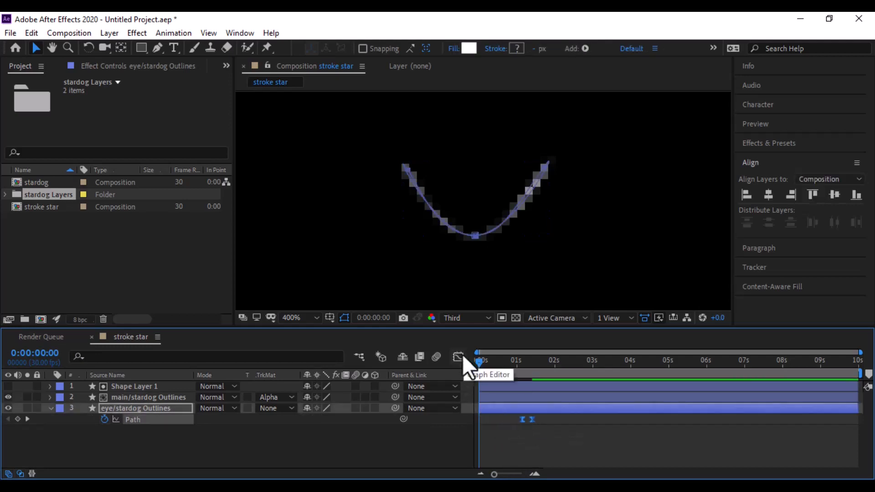
{"action": "left_click_drag", "start_coordinate": [480, 365], "coordinate": [519, 372]}
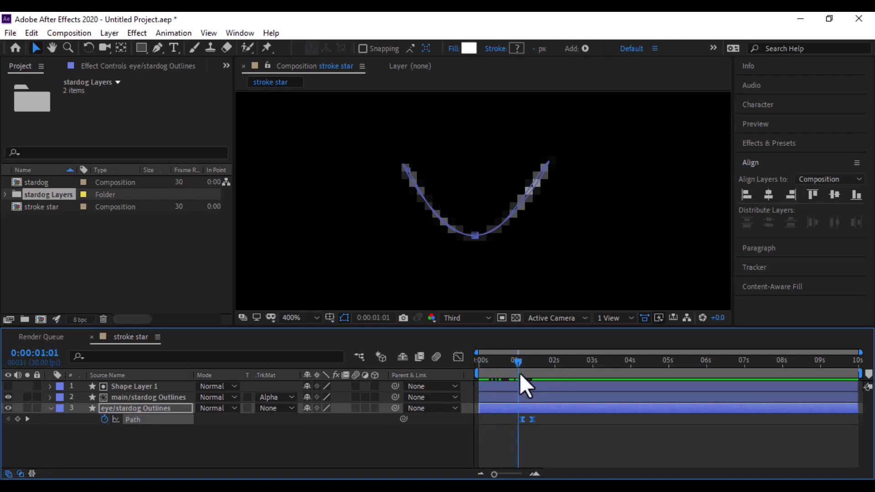
{"action": "key", "text": "space"}
{"action": "key", "text": "space"}
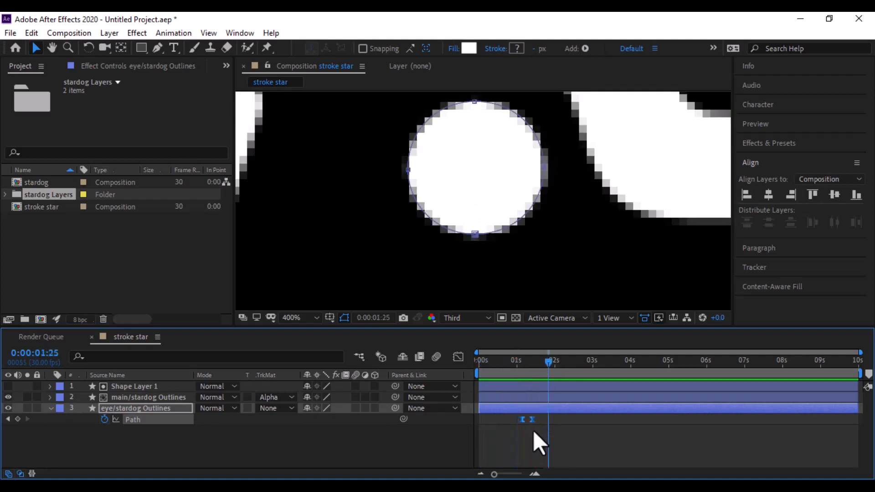
Move the open-eye Path keyframe earlier to about 0:00:01:09 and replay the animation from 0:00:00:29
{"action": "left_click", "coordinate": [534, 428]}
{"action": "left_click_drag", "start_coordinate": [533, 423], "coordinate": [529, 423]}
{"action": "left_click_drag", "start_coordinate": [546, 364], "coordinate": [514, 364]}
{"action": "key", "text": "space"}
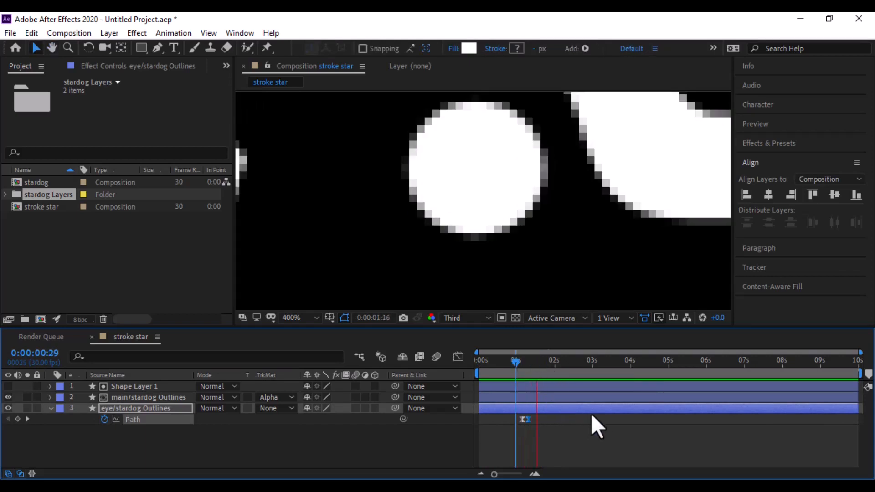
Duplicate the eye's two Path keyframes, place the copies directly after the originals for a second blink, and preview from 0:00:00:25
{"action": "key", "text": "space"}
{"action": "left_click_drag", "start_coordinate": [537, 420], "coordinate": [493, 405]}
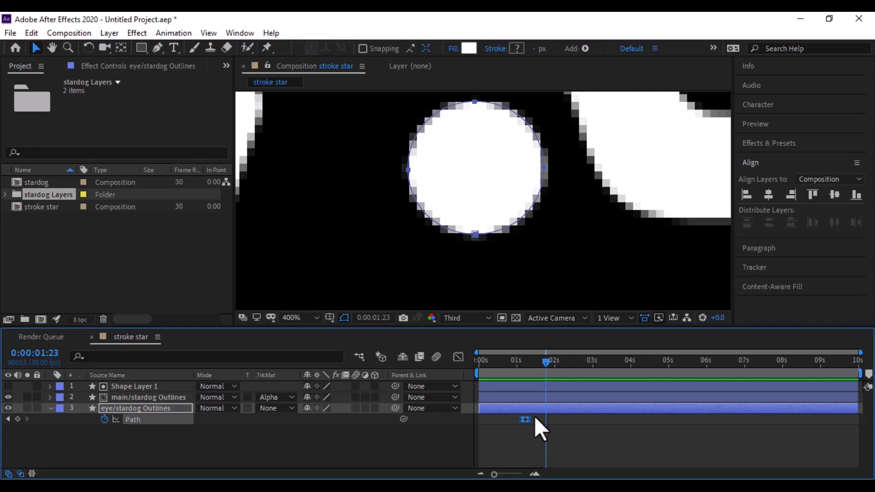
{"action": "key", "text": "ctrl+c"}
{"action": "key", "text": "ctrl+v"}
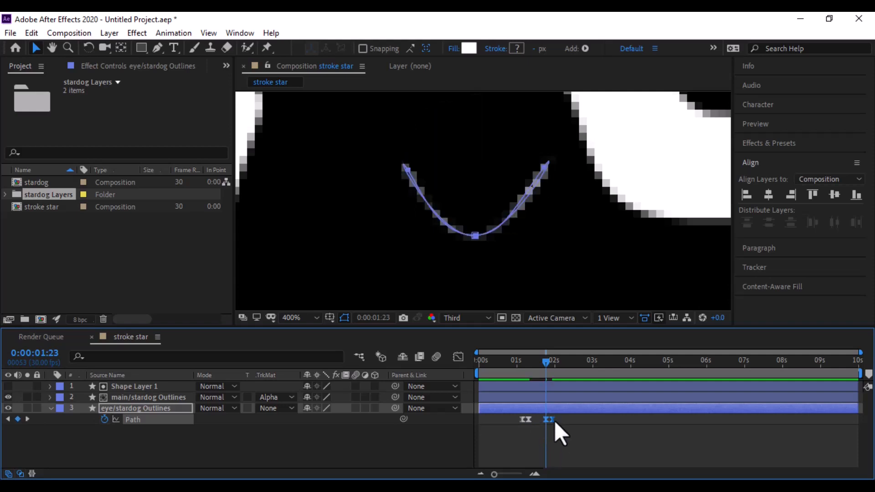
{"action": "left_click_drag", "start_coordinate": [554, 420], "coordinate": [542, 422]}
{"action": "left_click_drag", "start_coordinate": [545, 364], "coordinate": [510, 364]}
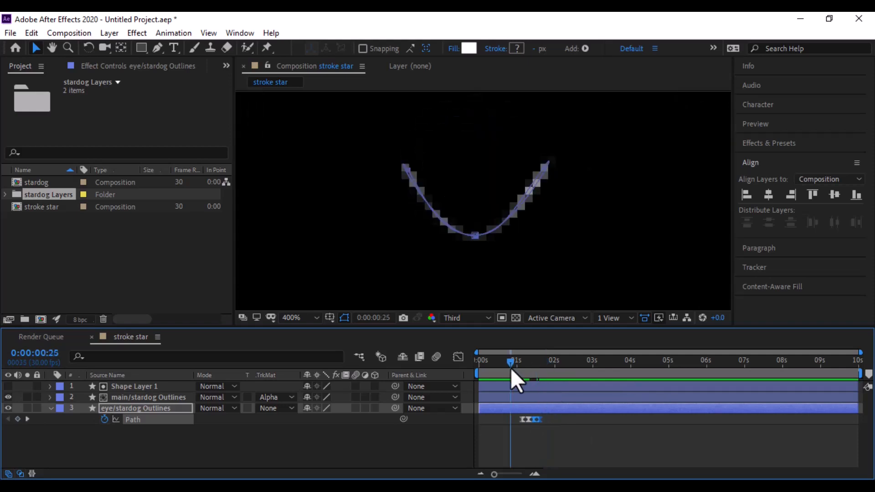
{"action": "key", "text": "space"}
{"action": "key", "text": "space"}
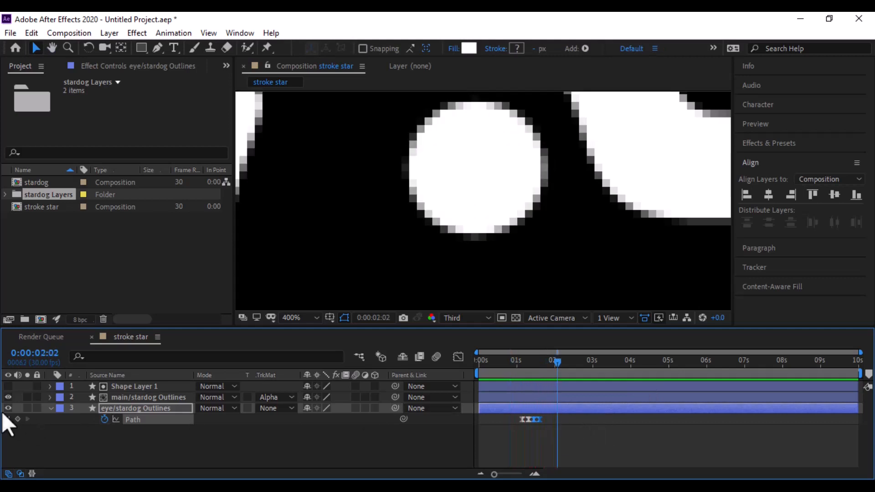
Fit the composition view up to 100% and play the logo animation from 0:00:00:07
{"action": "left_click", "coordinate": [301, 318]}
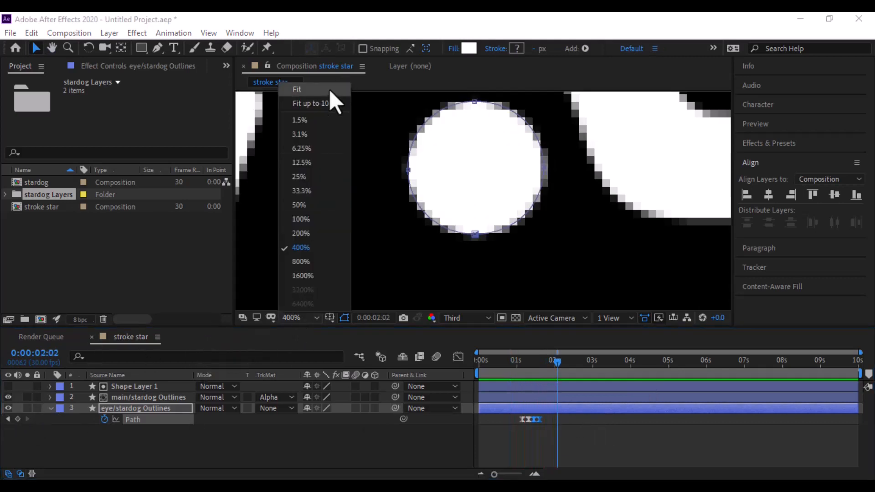
{"action": "left_click", "coordinate": [321, 103]}
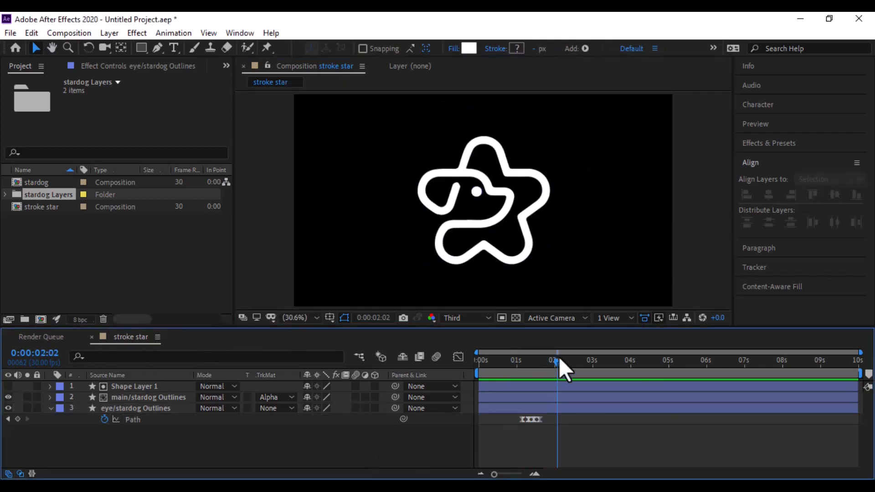
{"action": "left_click_drag", "start_coordinate": [557, 358], "coordinate": [489, 361]}
{"action": "key", "text": "space"}
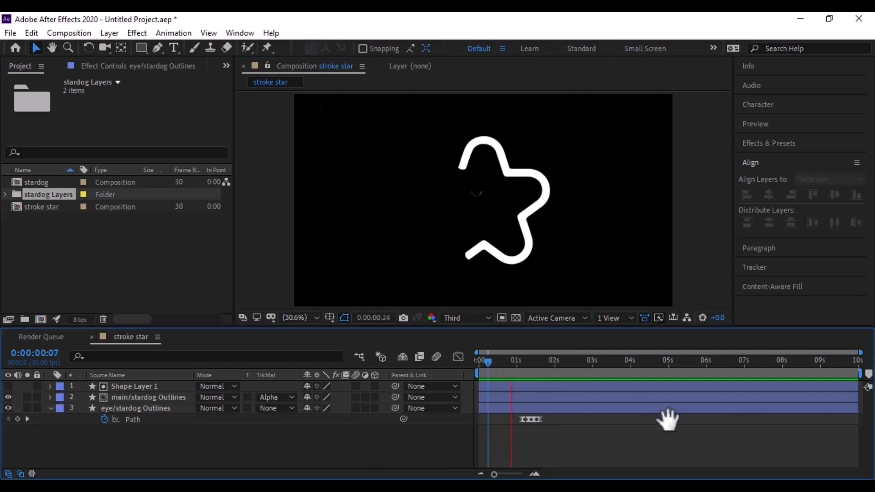
{"action": "key", "text": "space"}
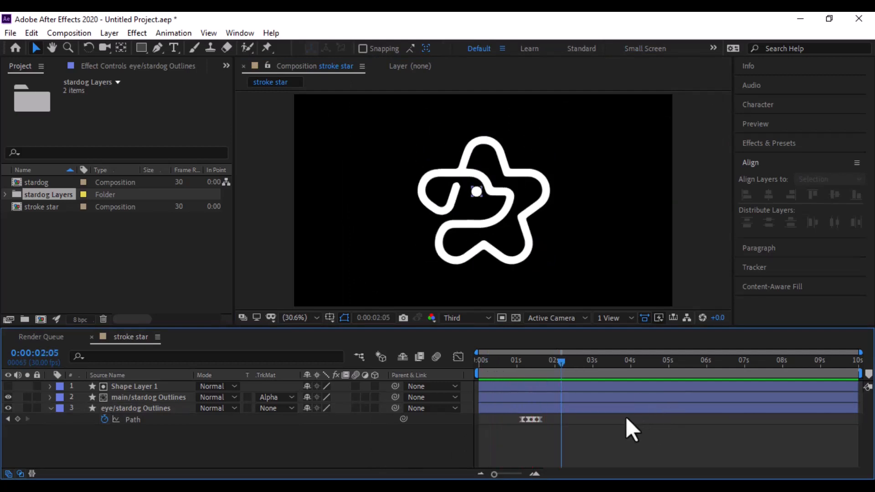
Collapse the eye layer and pre-compose Shape Layer 1 with main/stardog Outlines into a composition named "star", moving all attributes
{"action": "left_click", "coordinate": [105, 419]}
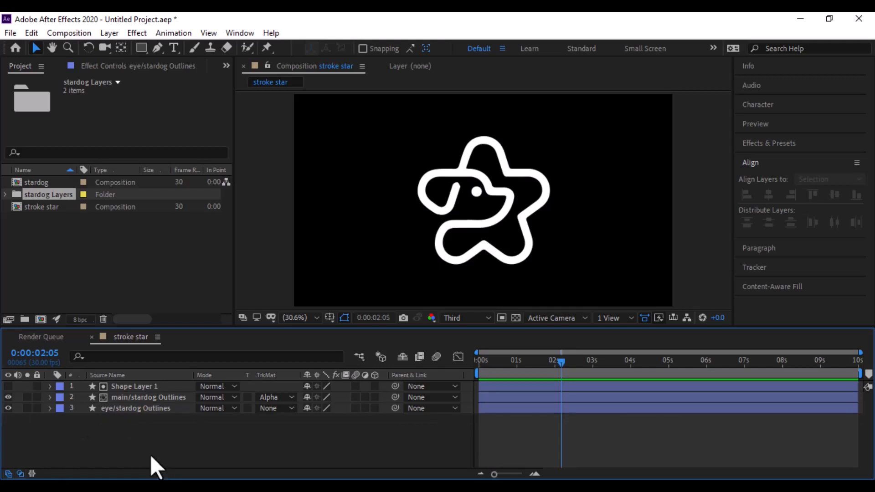
{"action": "left_click", "coordinate": [127, 386]}
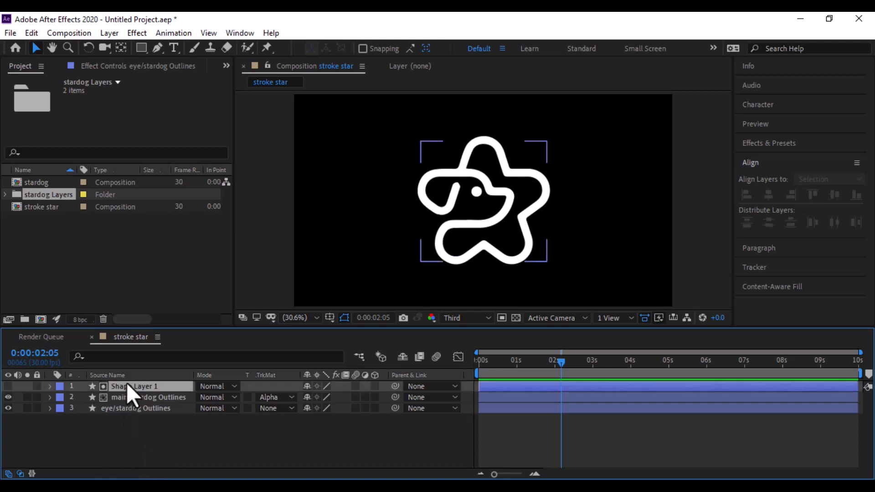
{"action": "left_click", "coordinate": [128, 397], "text": "shift"}
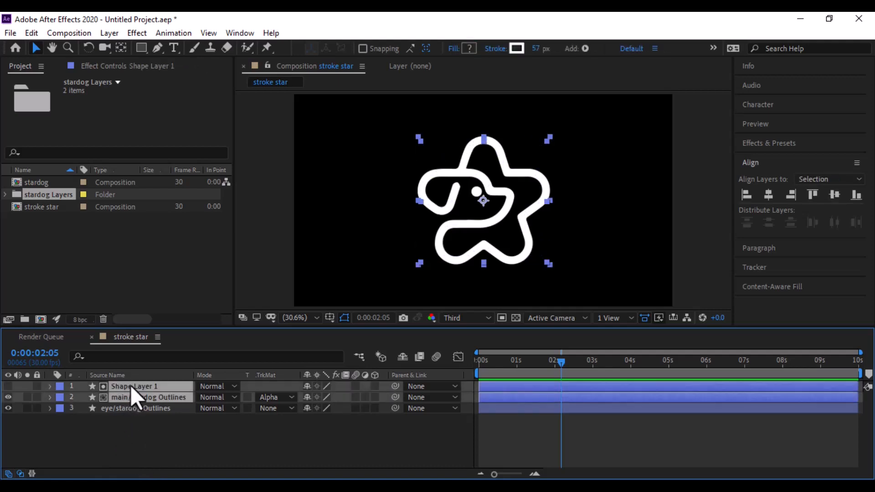
{"action": "right_click", "coordinate": [145, 395]}
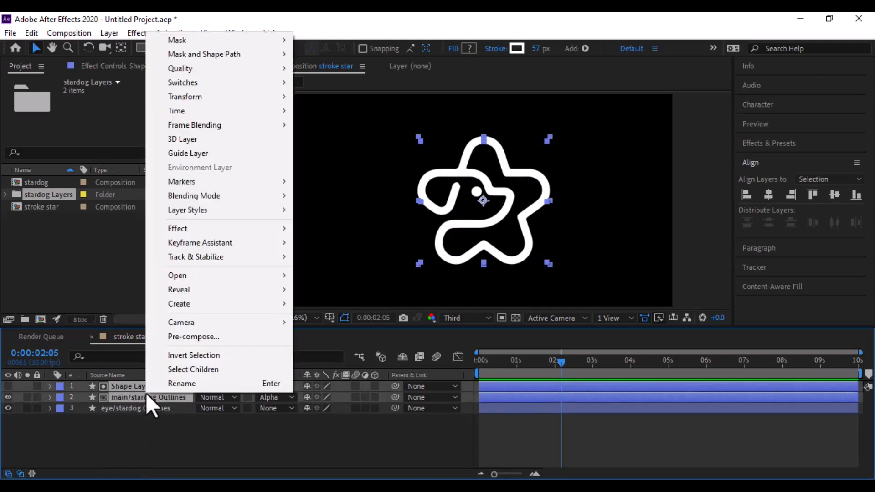
{"action": "left_click", "coordinate": [198, 337]}
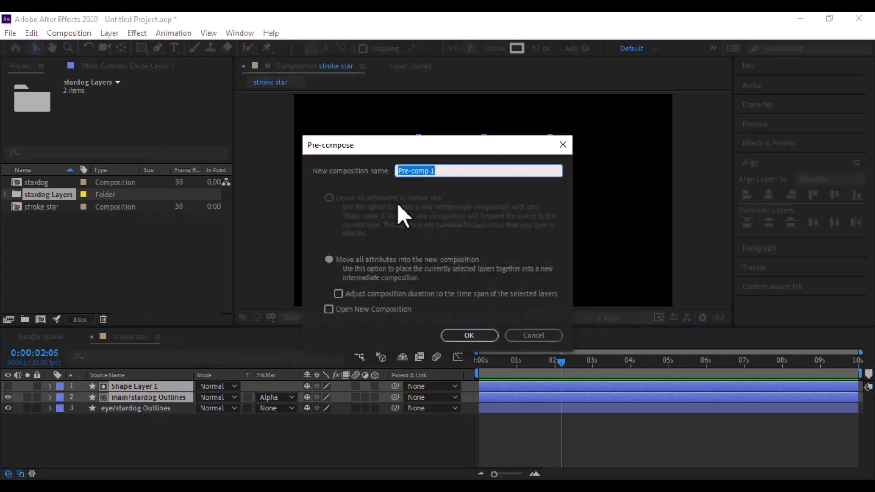
{"action": "type", "text": "starbod"}
{"action": "key", "text": "BackSpace"}
{"action": "key", "text": "BackSpace"}
{"action": "key", "text": "BackSpace"}
{"action": "key", "text": "Return"}
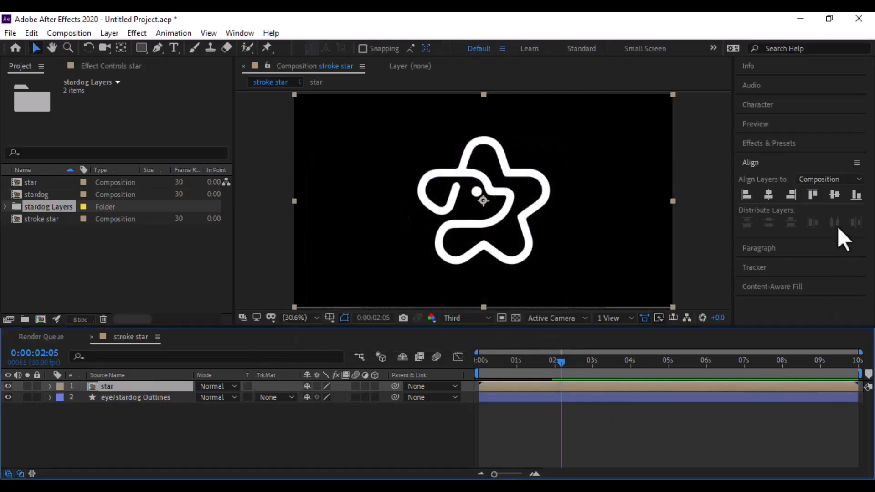
Find the Fill effect and apply it to the star pre-composition
{"action": "left_click", "coordinate": [764, 149]}
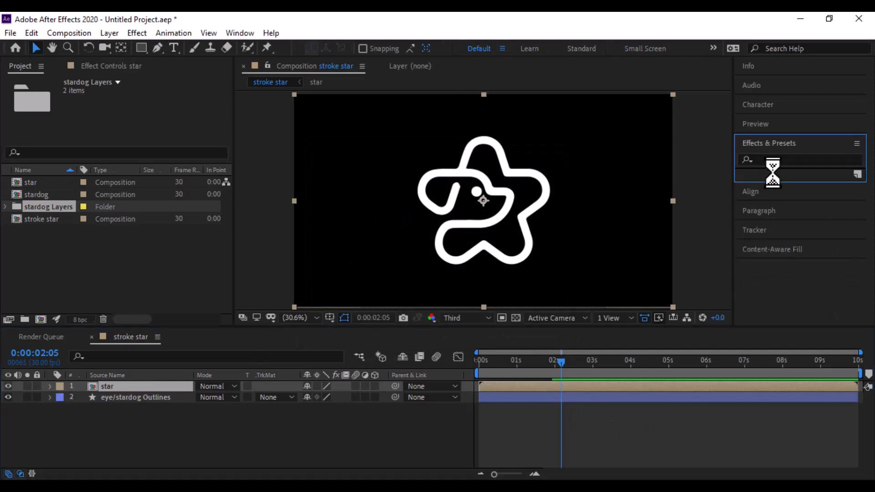
{"action": "type", "text": "fill"}
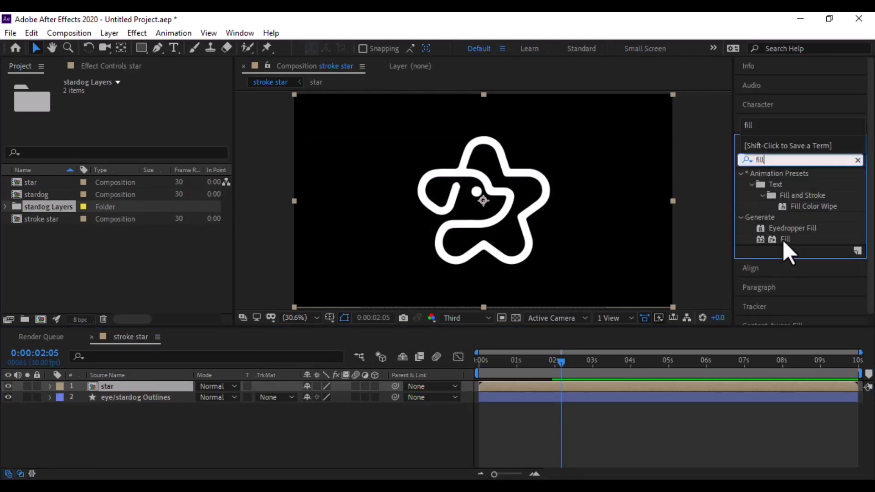
{"action": "left_click_drag", "start_coordinate": [783, 240], "coordinate": [471, 230]}
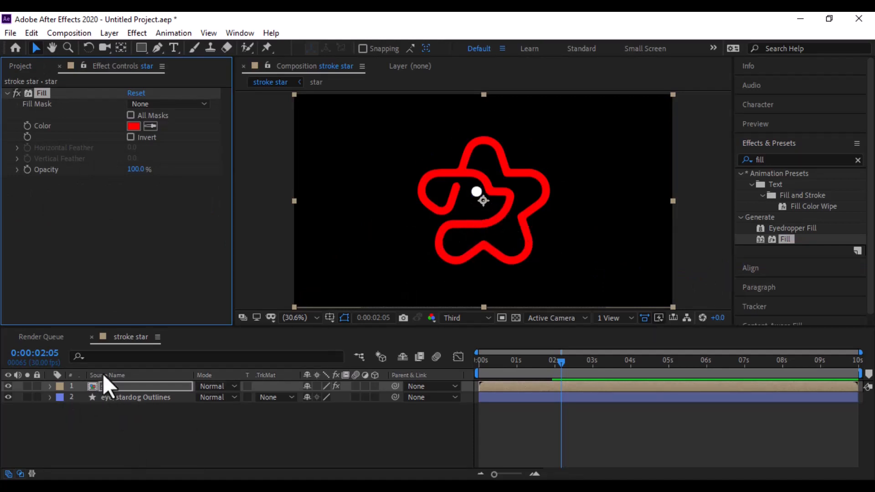
Duplicate the filled star layer twice and select the topmost copy
{"action": "left_click", "coordinate": [110, 386]}
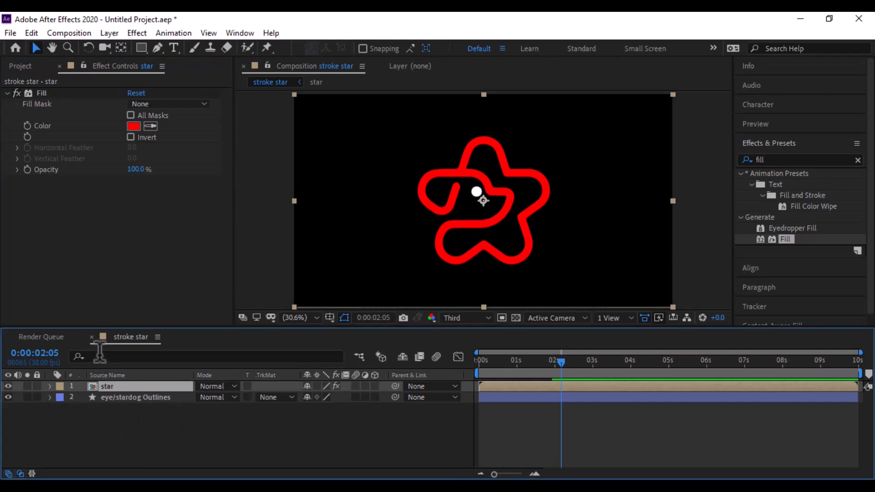
{"action": "key", "text": "ctrl+d"}
{"action": "key", "text": "ctrl+d"}
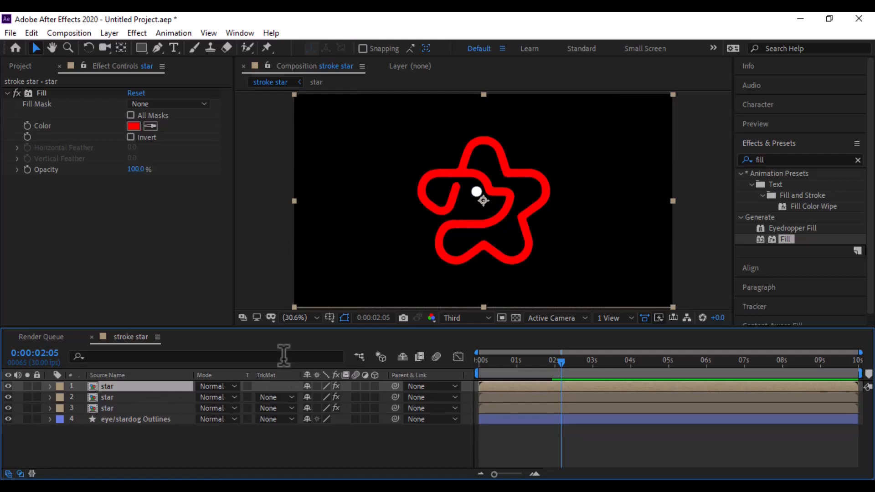
{"action": "left_click", "coordinate": [114, 410]}
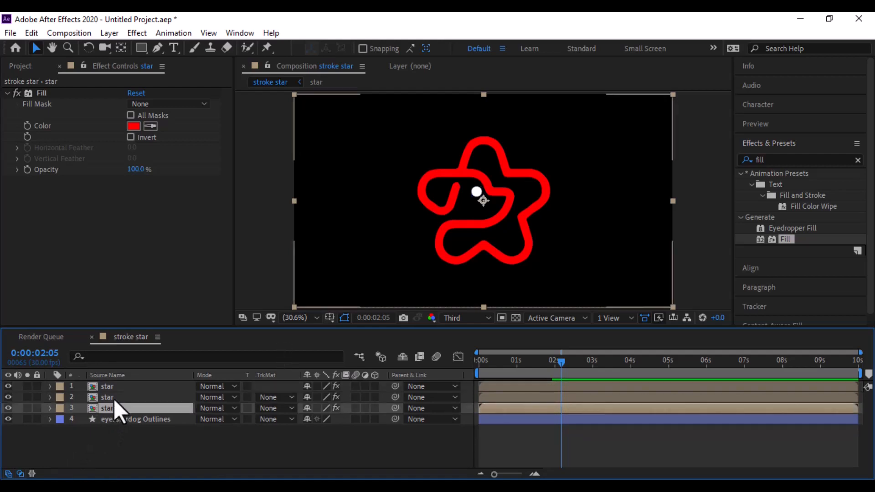
{"action": "left_click", "coordinate": [113, 399]}
{"action": "left_click", "coordinate": [116, 387]}
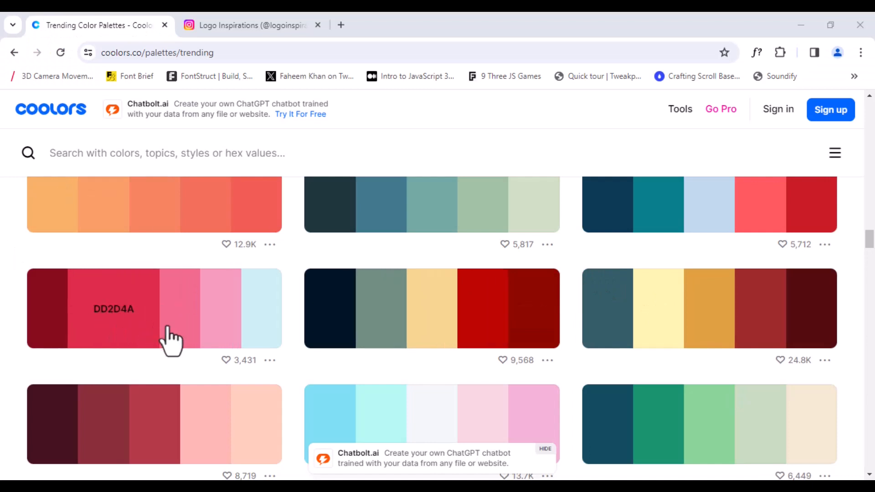
Browse the trending palettes on Coolors in the browser, copy the dark teal 335C67, and return to After Effects
{"action": "scroll", "coordinate": [166, 327], "scroll_direction": "up", "scroll_amount": 5}
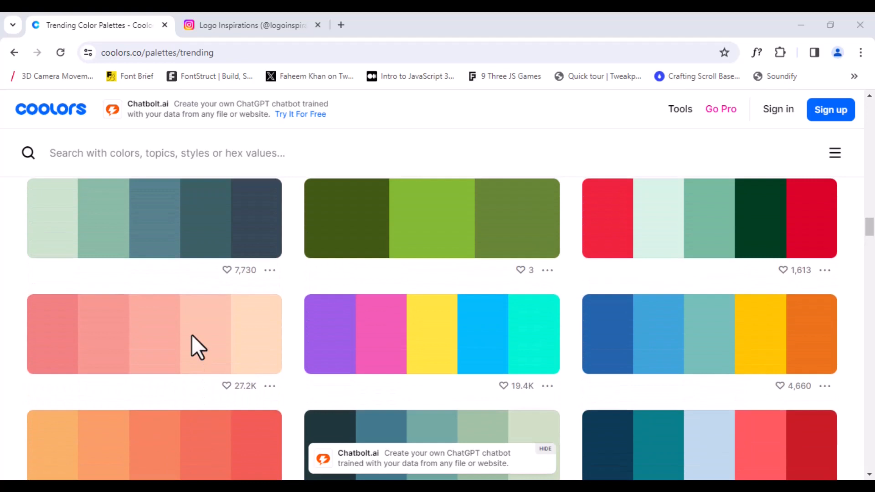
{"action": "scroll", "coordinate": [210, 331], "scroll_direction": "down", "scroll_amount": 2}
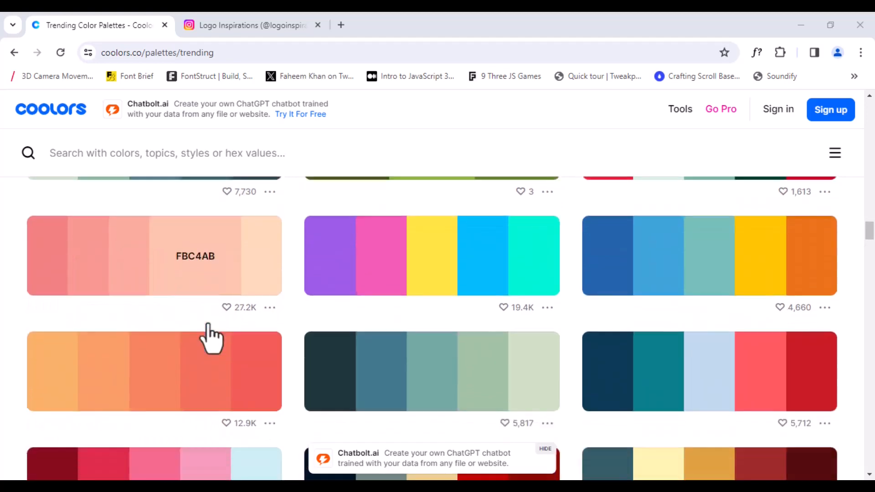
{"action": "scroll", "coordinate": [210, 339], "scroll_direction": "down", "scroll_amount": 3}
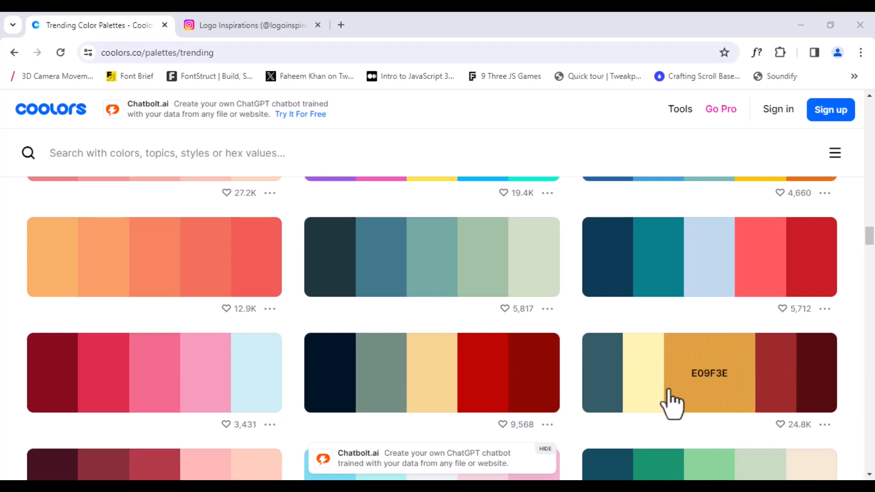
{"action": "left_click", "coordinate": [631, 378]}
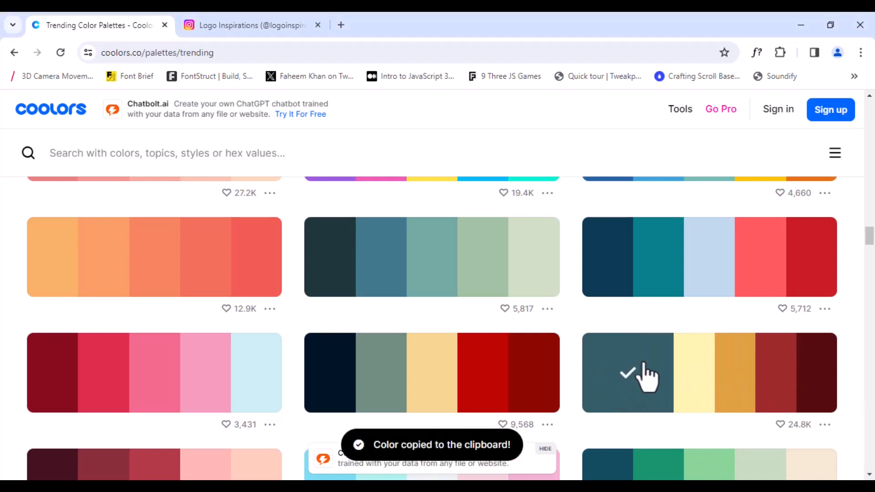
{"action": "key", "text": "alt+Tab"}
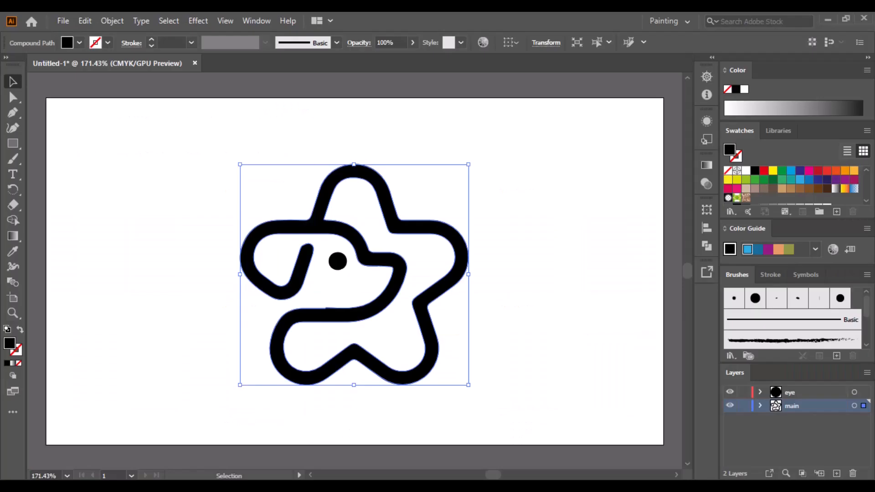
{"action": "key", "text": "alt+Tab"}
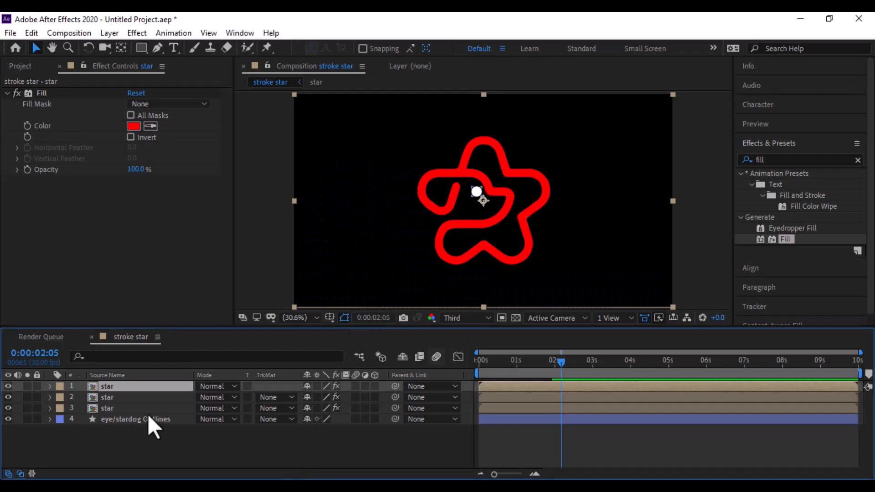
Set the Fill color of the topmost star layer to 335C67
{"action": "left_click", "coordinate": [133, 128]}
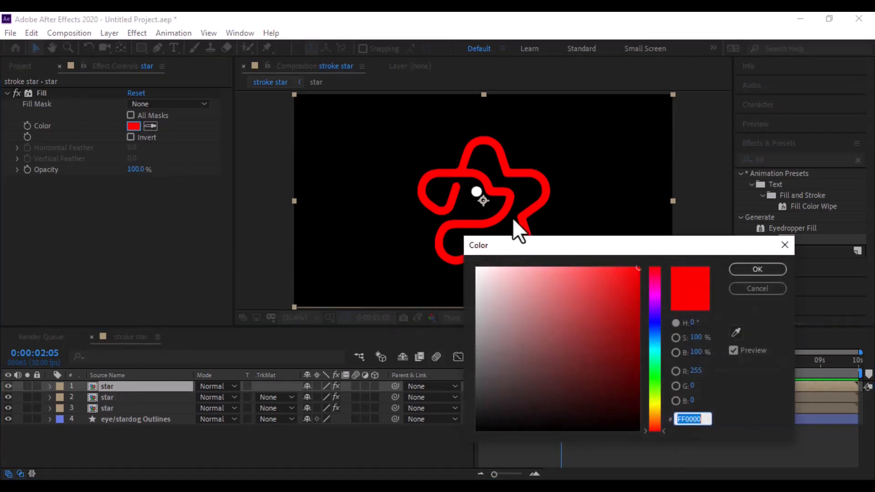
{"action": "left_click", "coordinate": [786, 241]}
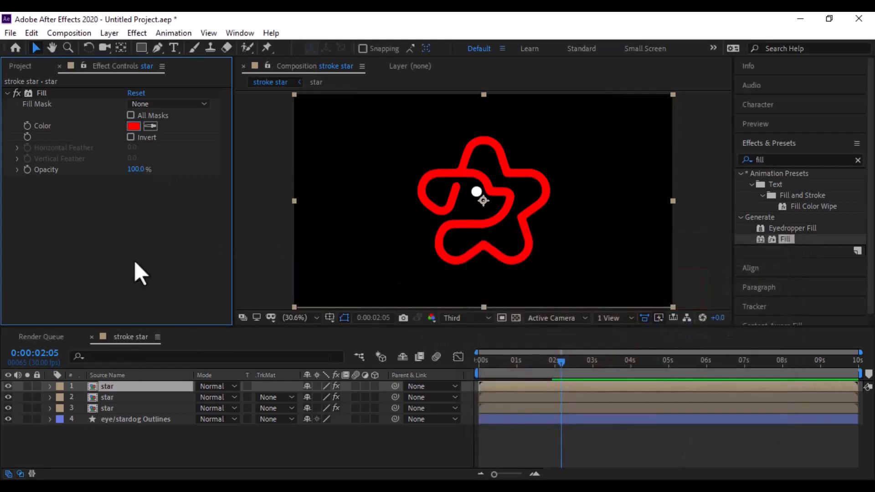
{"action": "left_click", "coordinate": [133, 127]}
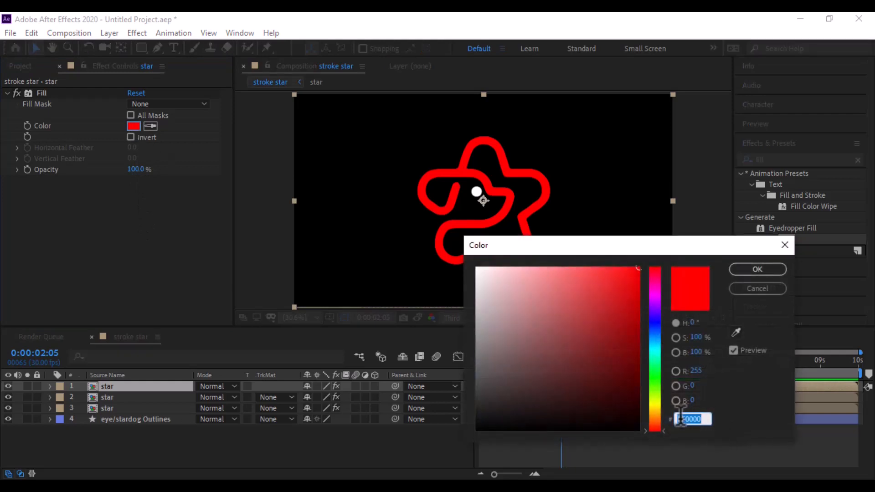
{"action": "key", "text": "ctrl+v"}
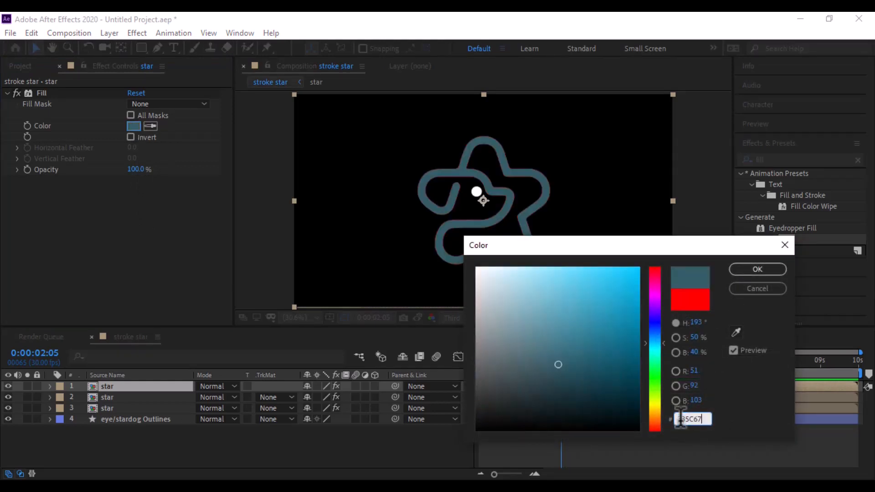
{"action": "left_click", "coordinate": [758, 270]}
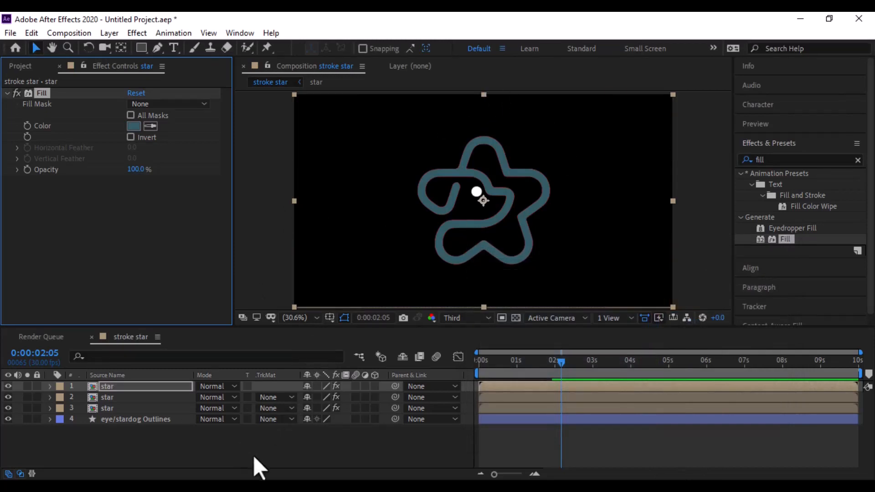
Switch to Coolors in the browser, copy the red 9E2A2B from the same palette, and return to After Effects
{"action": "left_click", "coordinate": [242, 486]}
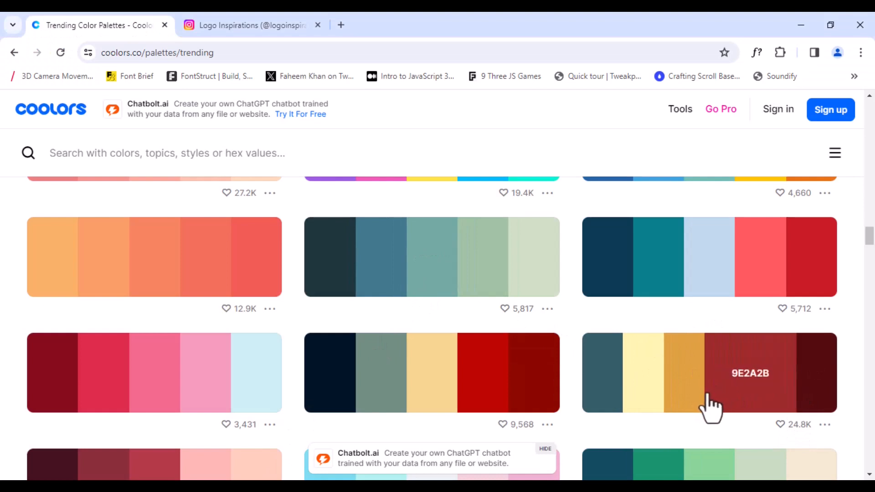
{"action": "left_click", "coordinate": [729, 372]}
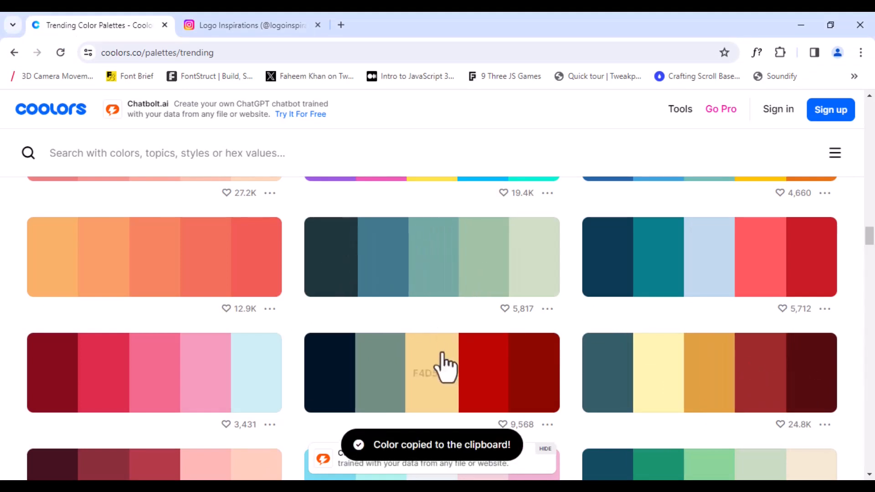
{"action": "left_click", "coordinate": [300, 485]}
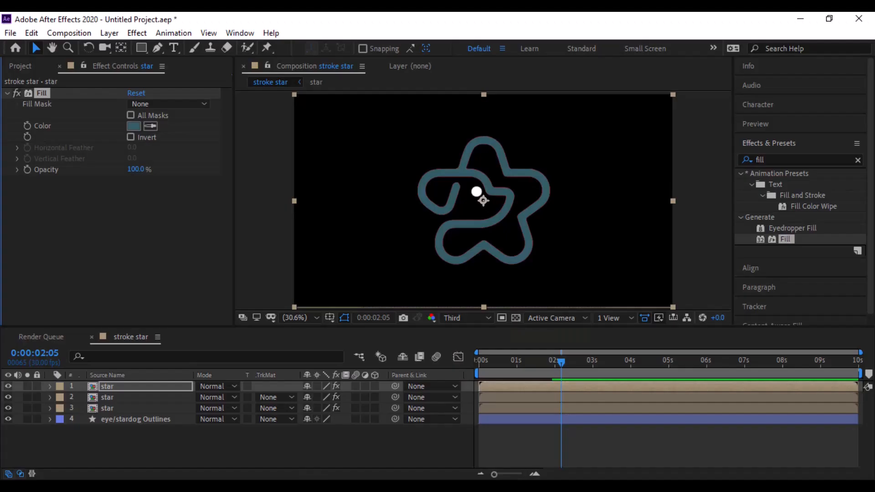
Set the Fill color of the second star layer to the copied red 9E2A2B
{"action": "left_click", "coordinate": [113, 404]}
{"action": "left_click", "coordinate": [114, 398]}
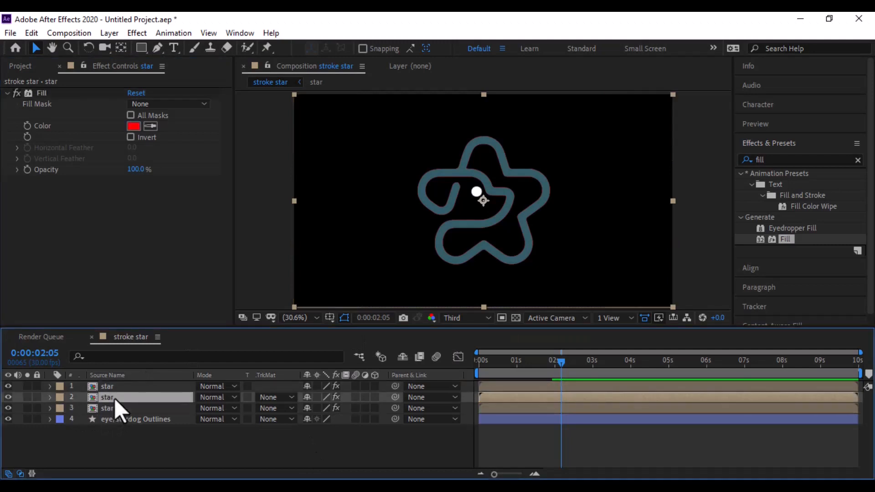
{"action": "left_click", "coordinate": [134, 127]}
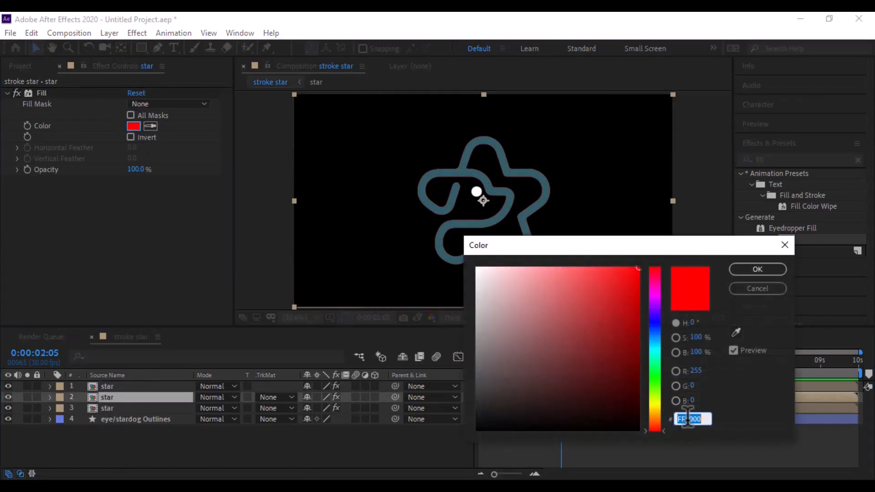
{"action": "key", "text": "ctrl+v"}
{"action": "left_click", "coordinate": [764, 272]}
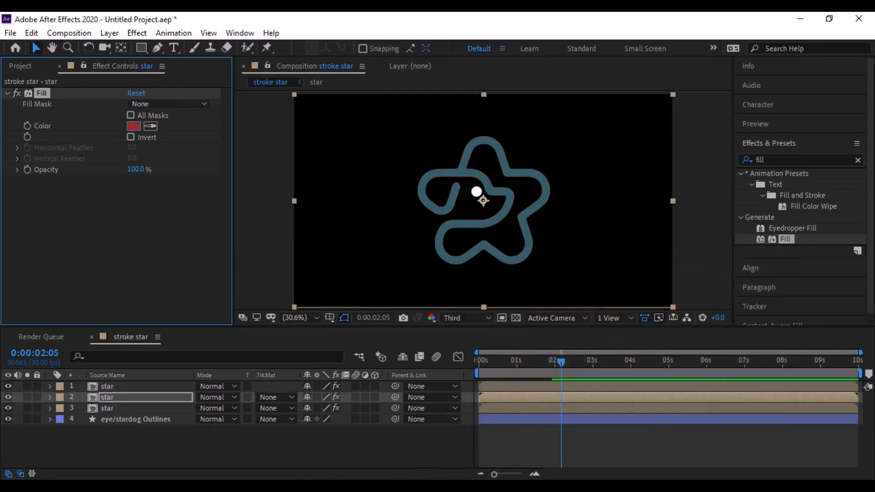
Switch to Coolors in the browser, copy the cream FFF3B0 from the same palette, and return to After Effects
{"action": "key", "text": "alt+Tab"}
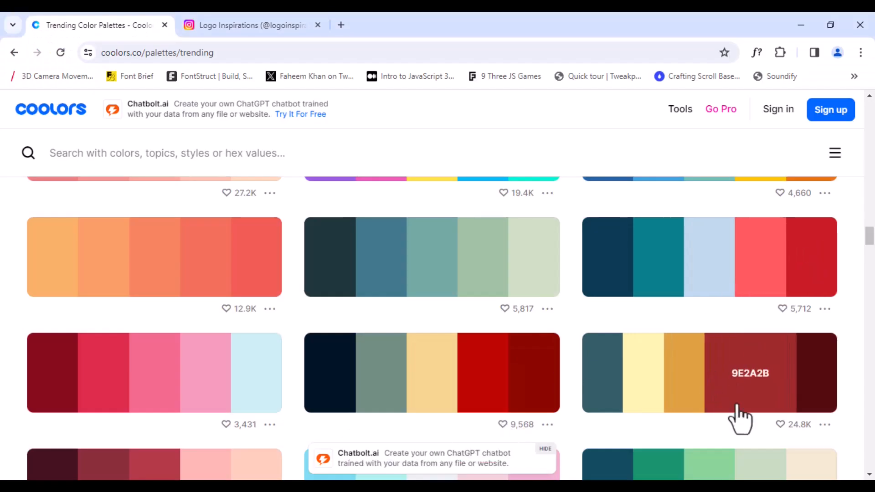
{"action": "left_click", "coordinate": [665, 385]}
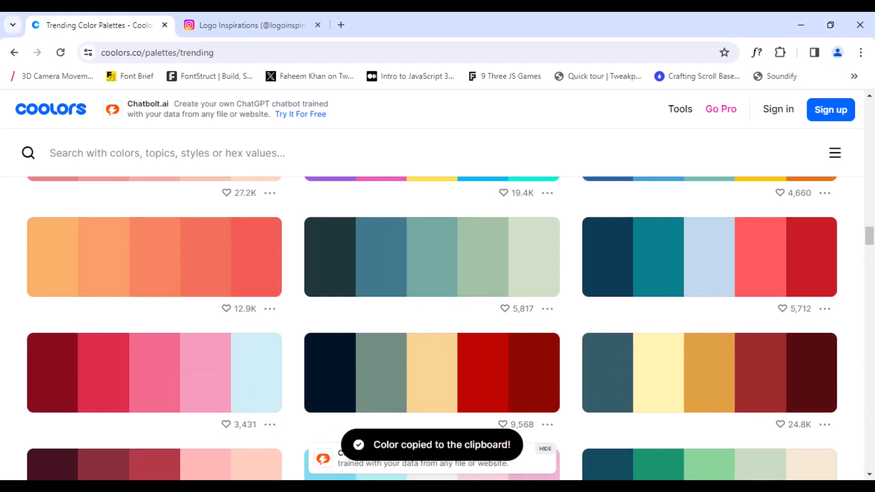
{"action": "key", "text": "alt+Tab"}
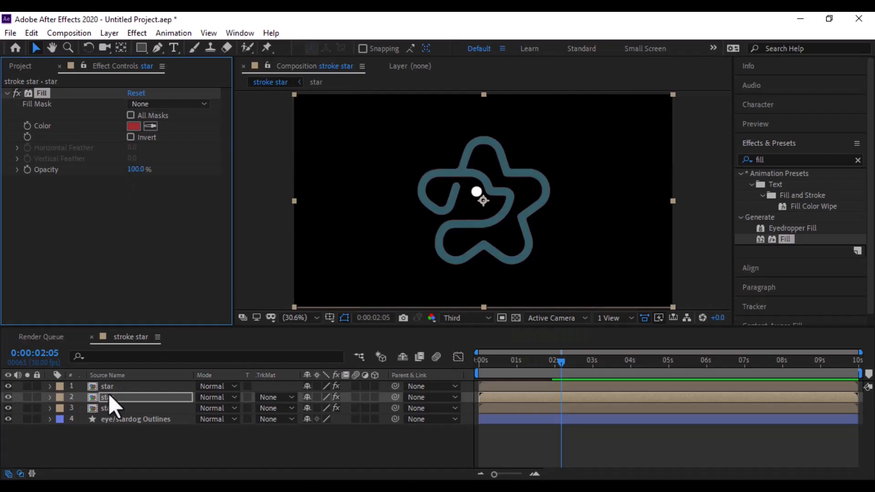
Set the Fill color of the third star layer to FFF3B0
{"action": "left_click", "coordinate": [108, 408]}
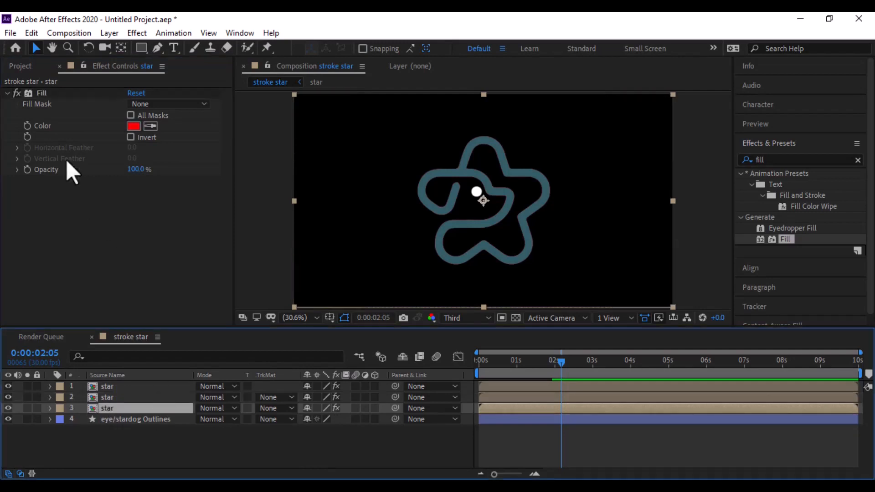
{"action": "left_click", "coordinate": [133, 126]}
{"action": "key", "text": "ctrl+v"}
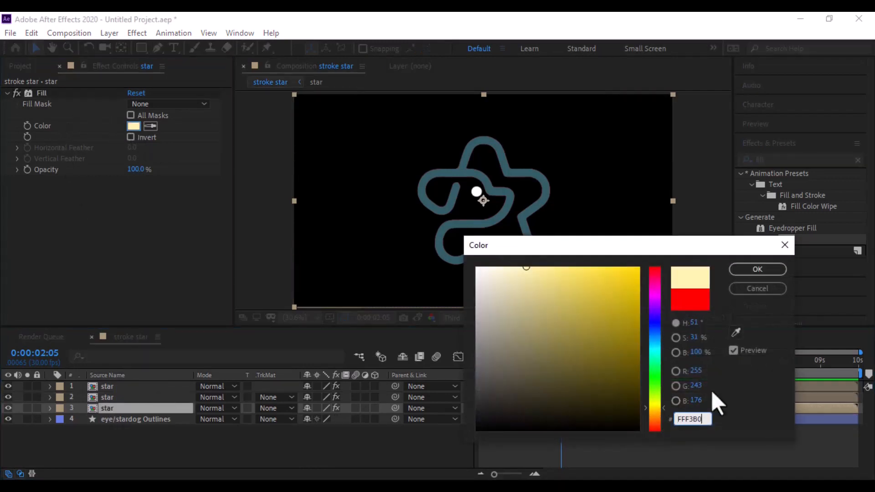
{"action": "left_click", "coordinate": [757, 269]}
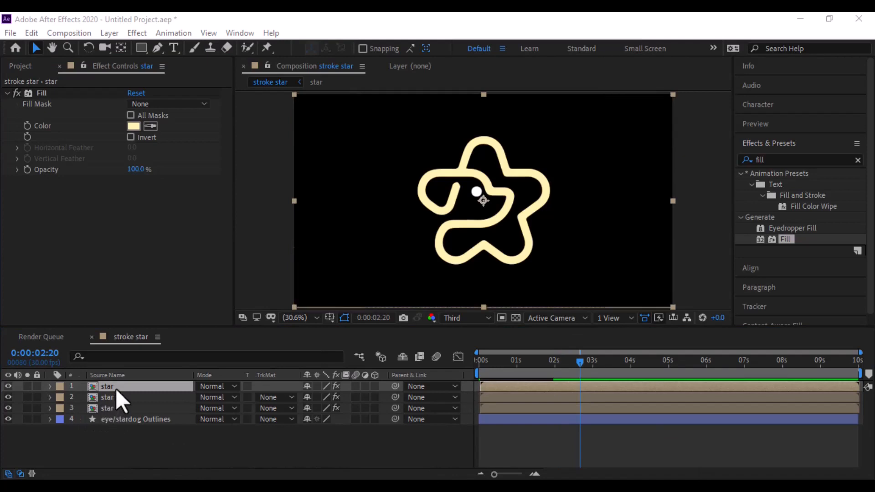
Offset the cream star layer to start at about frame 23 and the red one at about frame 12, and preview the result
{"action": "left_click", "coordinate": [495, 388]}
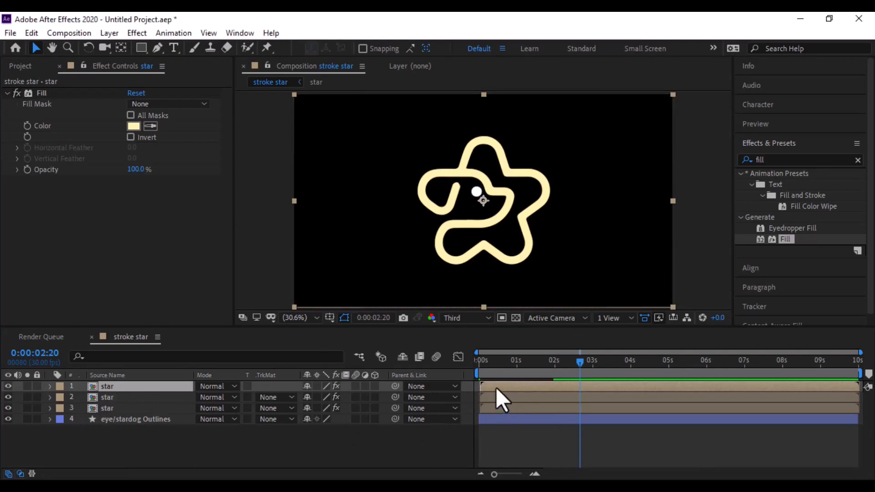
{"action": "mouse_move", "coordinate": [496, 387]}
{"action": "left_mouse_down"}
{"action": "mouse_move", "coordinate": [521, 383]}
{"action": "mouse_move", "coordinate": [509, 395]}
{"action": "left_mouse_up"}
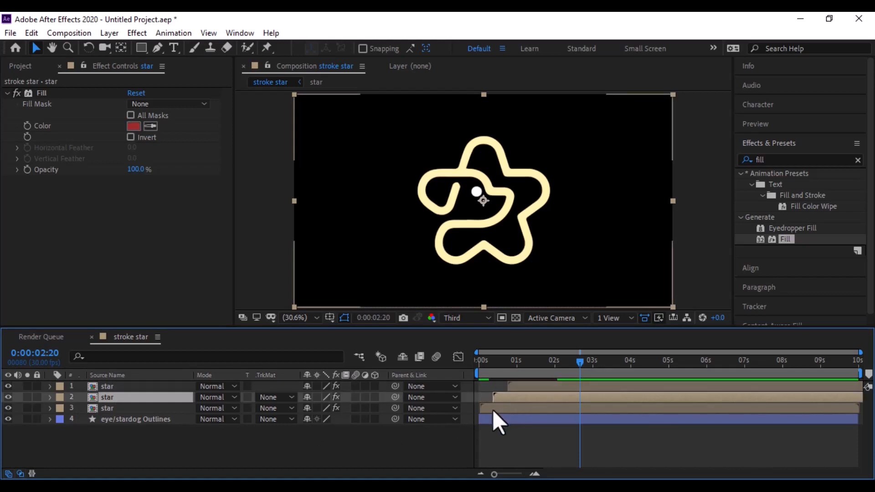
{"action": "left_click_drag", "start_coordinate": [561, 366], "coordinate": [469, 366]}
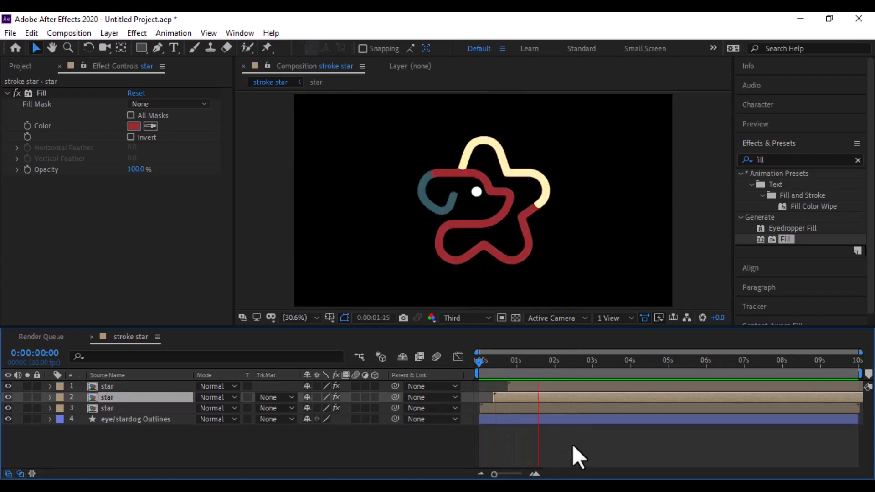
Tighten the stagger so the red star layer starts at about frame 4 and the cream one at about frame 8, and preview it
{"action": "left_click_drag", "start_coordinate": [494, 474], "coordinate": [511, 475]}
{"action": "left_click_drag", "start_coordinate": [586, 475], "coordinate": [566, 476]}
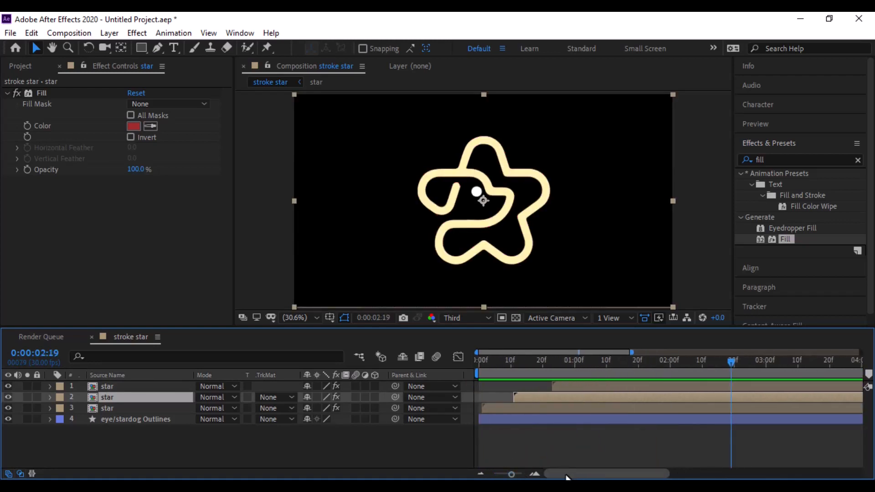
{"action": "left_click_drag", "start_coordinate": [527, 399], "coordinate": [506, 400]}
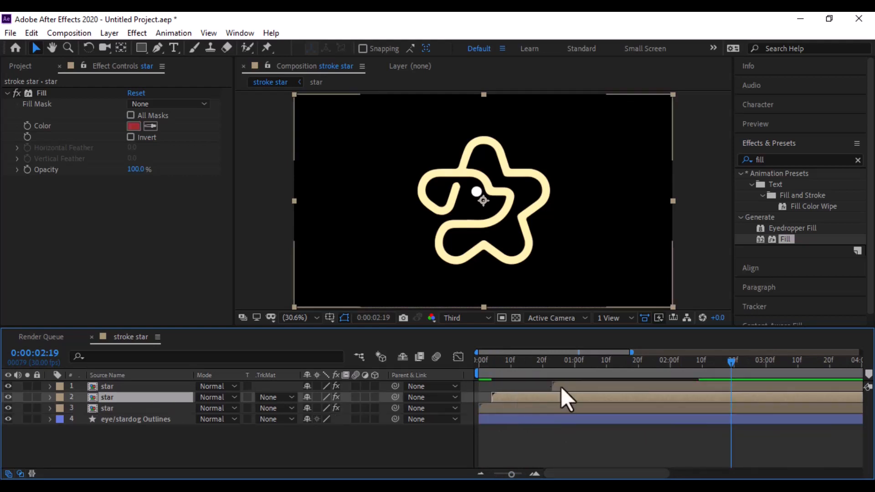
{"action": "left_click_drag", "start_coordinate": [559, 387], "coordinate": [507, 387]}
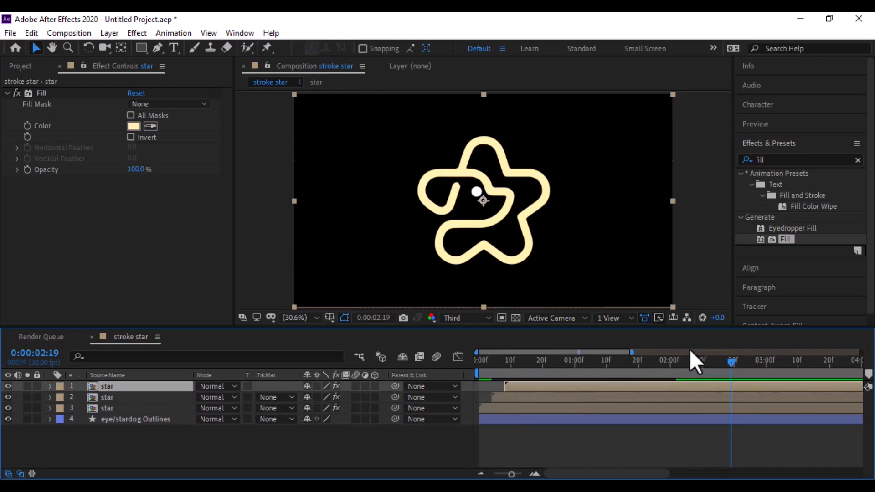
{"action": "left_click_drag", "start_coordinate": [731, 370], "coordinate": [435, 371]}
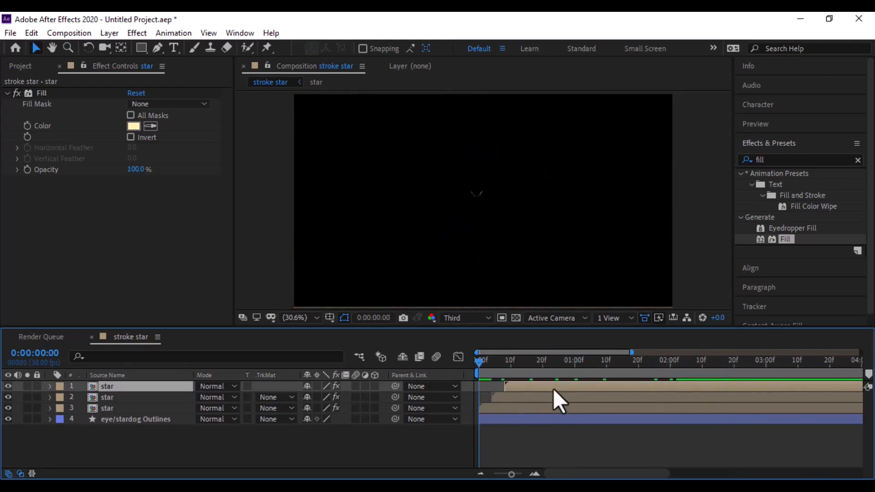
{"action": "key", "text": "space"}
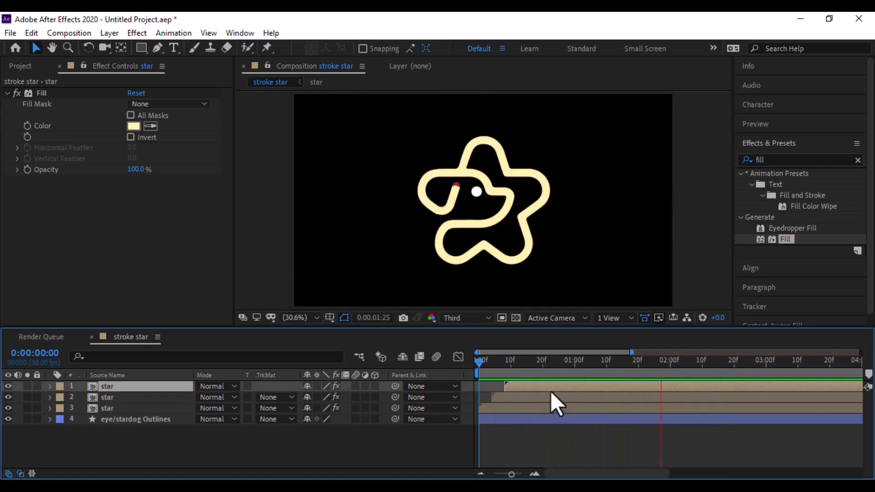
{"action": "key", "text": "space"}
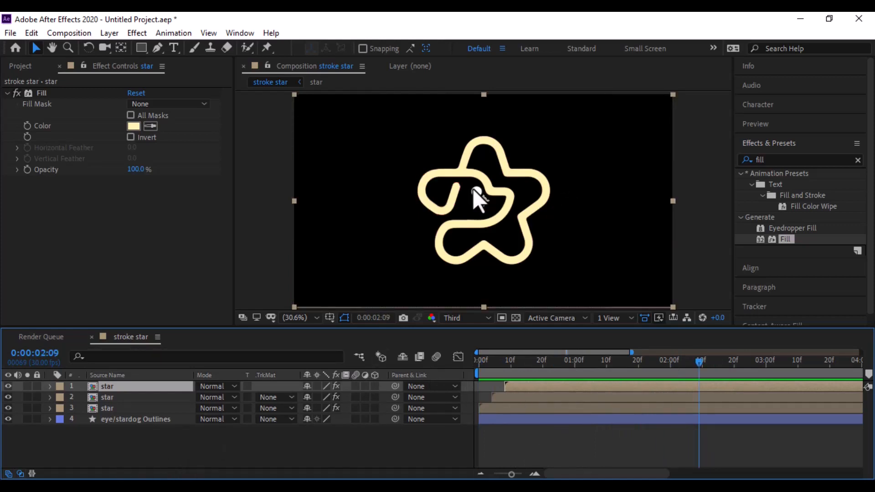
Set the eye layer's shape fill to cream FFF3B0 by sampling the star outline with the eyedropper
{"action": "left_click", "coordinate": [111, 419]}
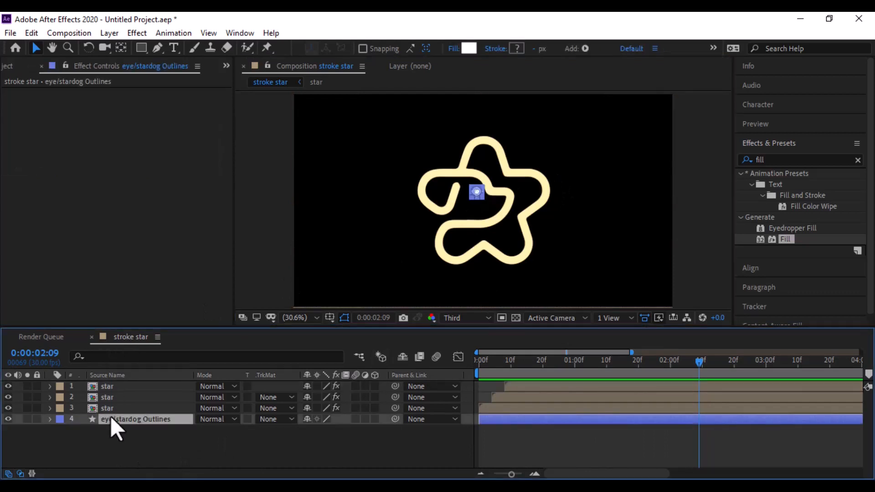
{"action": "left_click", "coordinate": [469, 48]}
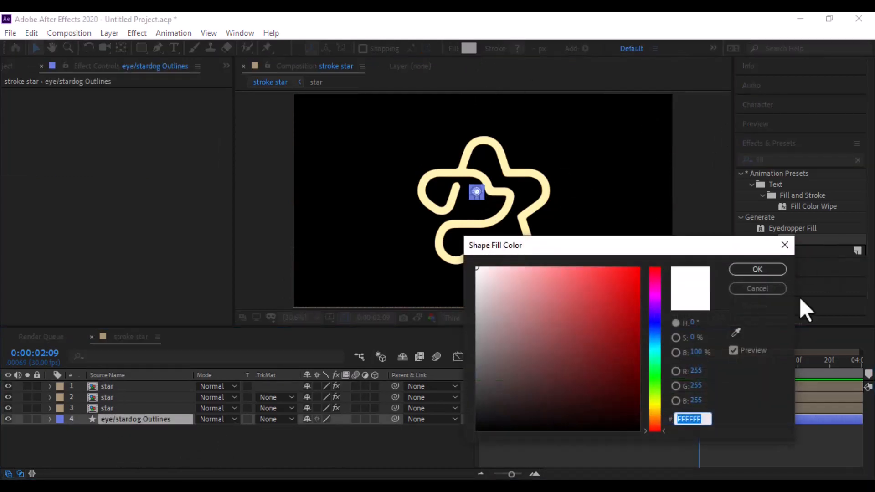
{"action": "left_click", "coordinate": [735, 332]}
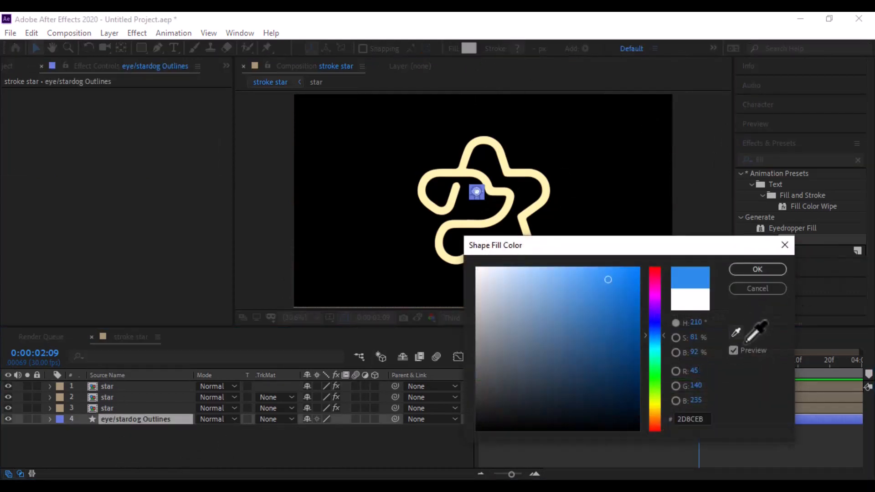
{"action": "left_click", "coordinate": [542, 184]}
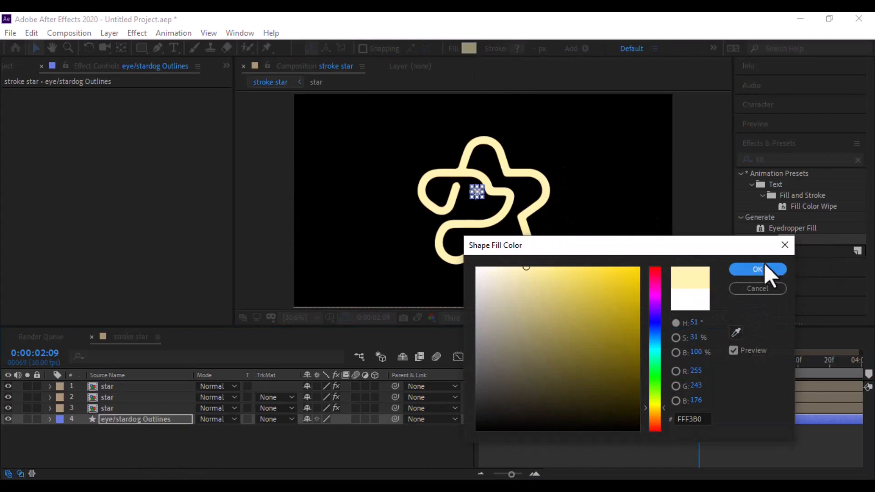
{"action": "left_click", "coordinate": [764, 264]}
Play the animation from the start to check the recolored eye, rewind to the first frame, and deselect the eye layer
{"action": "left_click_drag", "start_coordinate": [697, 362], "coordinate": [382, 367]}
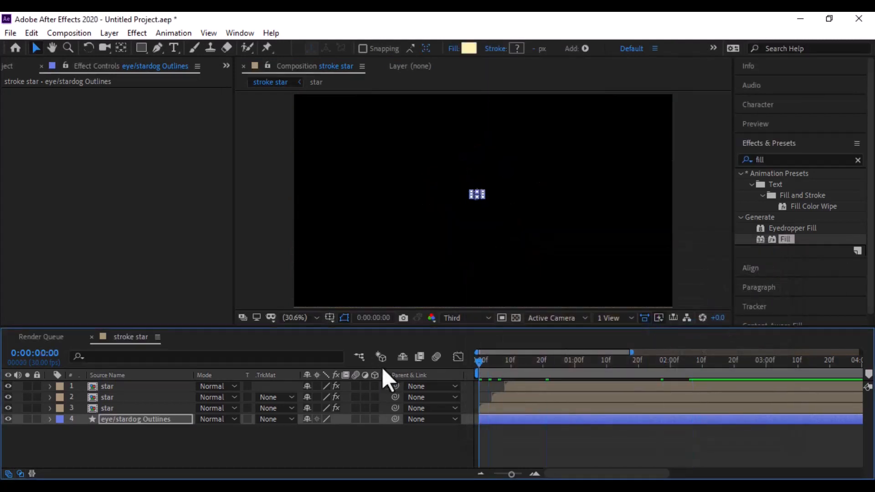
{"action": "key", "text": "space"}
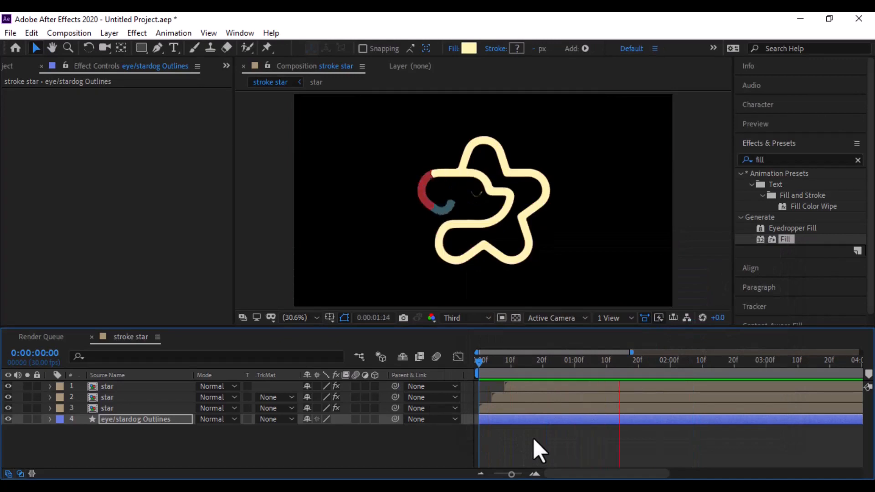
{"action": "key", "text": "space"}
{"action": "left_click_drag", "start_coordinate": [697, 368], "coordinate": [444, 376]}
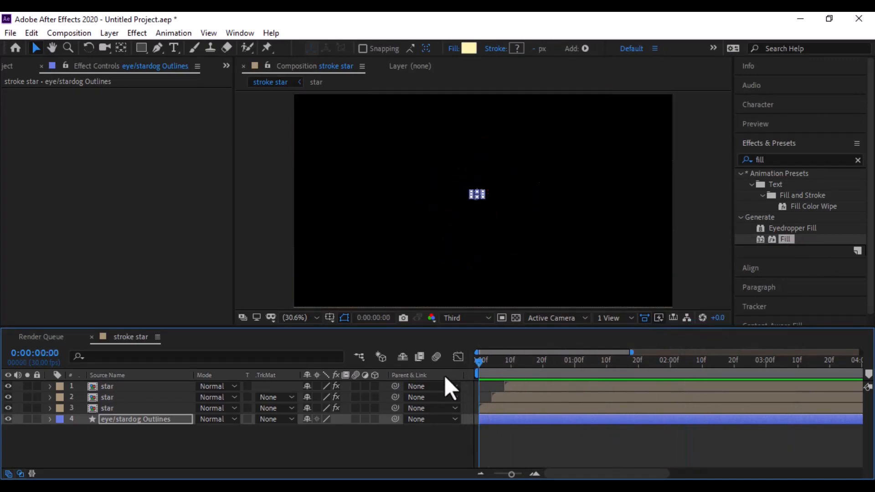
{"action": "left_click", "coordinate": [498, 433]}
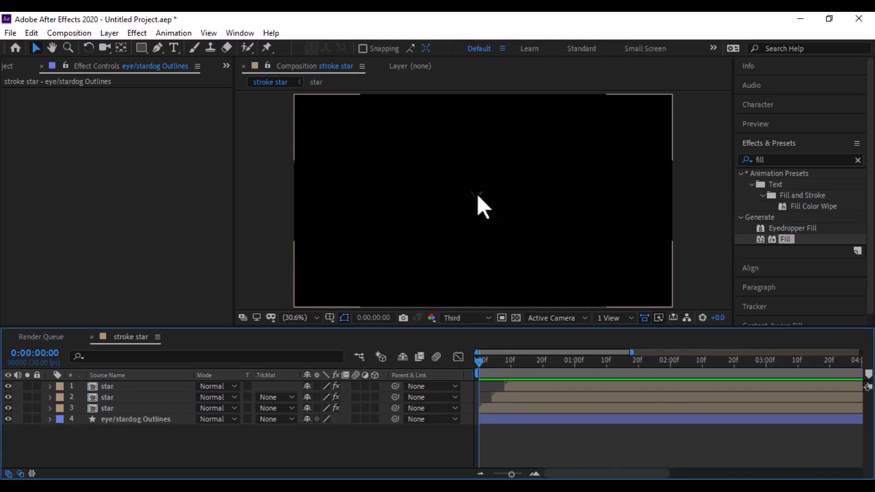
Reveal the eye layer's Path keyframes and shift the layer in time so it starts at about 0:00:01:09
{"action": "left_click_drag", "start_coordinate": [499, 420], "coordinate": [517, 415]}
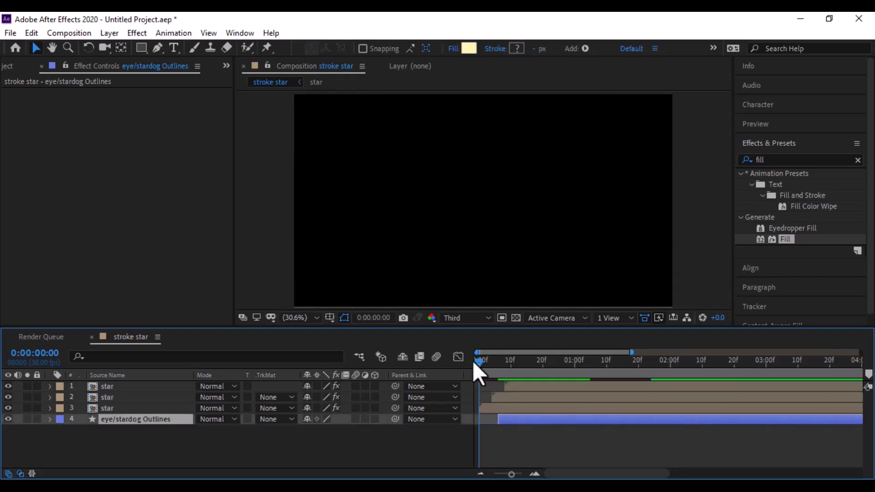
{"action": "mouse_move", "coordinate": [480, 371]}
{"action": "left_mouse_down"}
{"action": "mouse_move", "coordinate": [555, 384]}
{"action": "mouse_move", "coordinate": [561, 455]}
{"action": "left_mouse_up"}
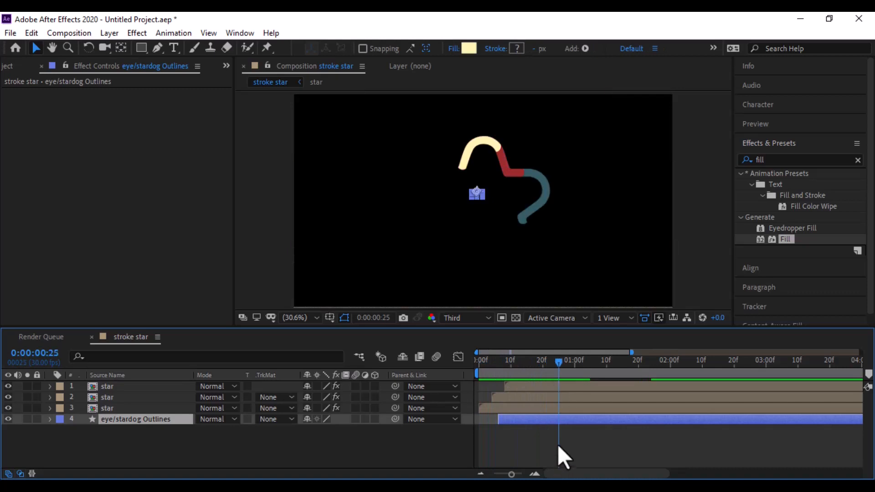
{"action": "left_click", "coordinate": [560, 455]}
{"action": "mouse_move", "coordinate": [558, 364]}
{"action": "left_mouse_down"}
{"action": "mouse_move", "coordinate": [541, 364]}
{"action": "mouse_move", "coordinate": [609, 365]}
{"action": "left_mouse_up"}
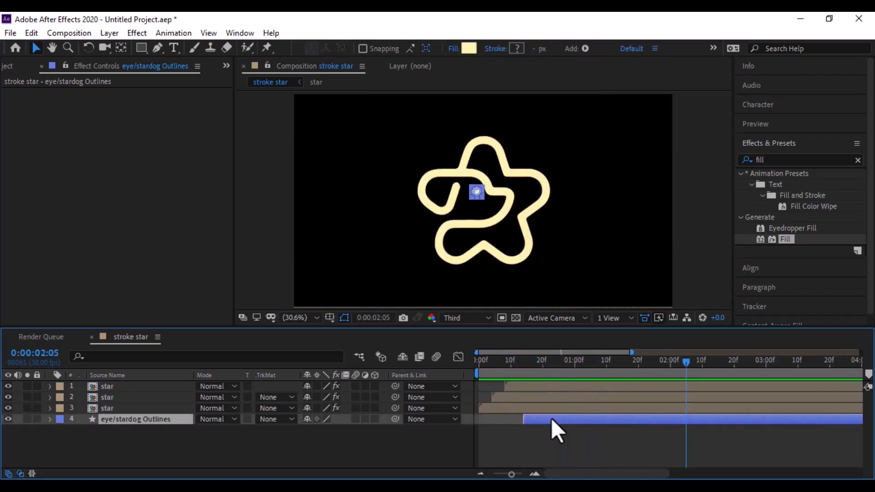
{"action": "key", "text": "u"}
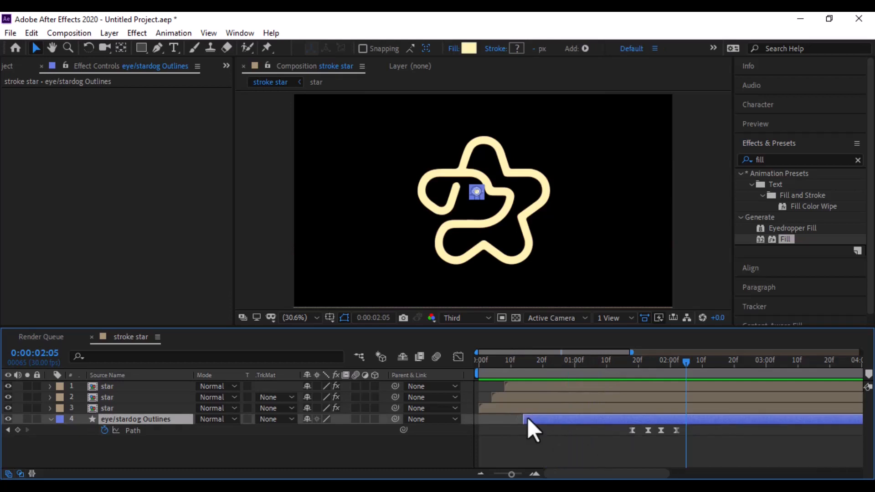
{"action": "left_click_drag", "start_coordinate": [524, 418], "coordinate": [603, 419]}
Preview the eye timing from the start, park the playhead at 0:00:01:09, and collapse the eye layer's properties
{"action": "left_click_drag", "start_coordinate": [686, 365], "coordinate": [465, 384]}
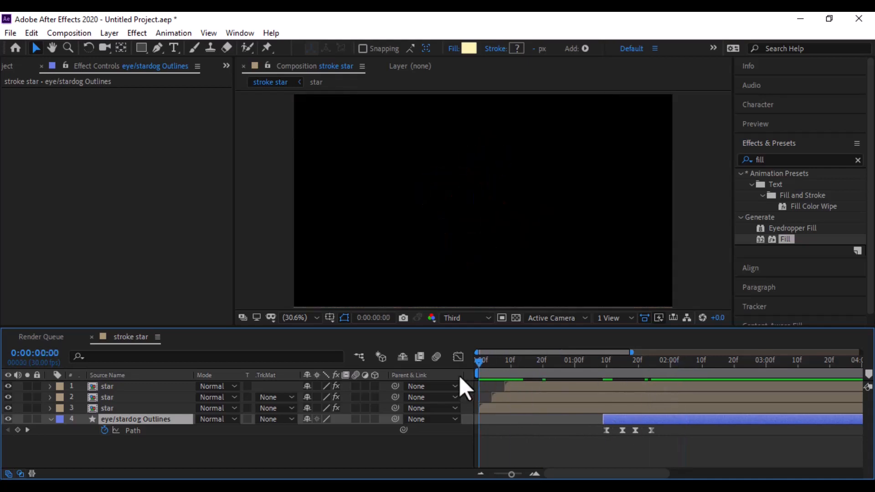
{"action": "key", "text": "space"}
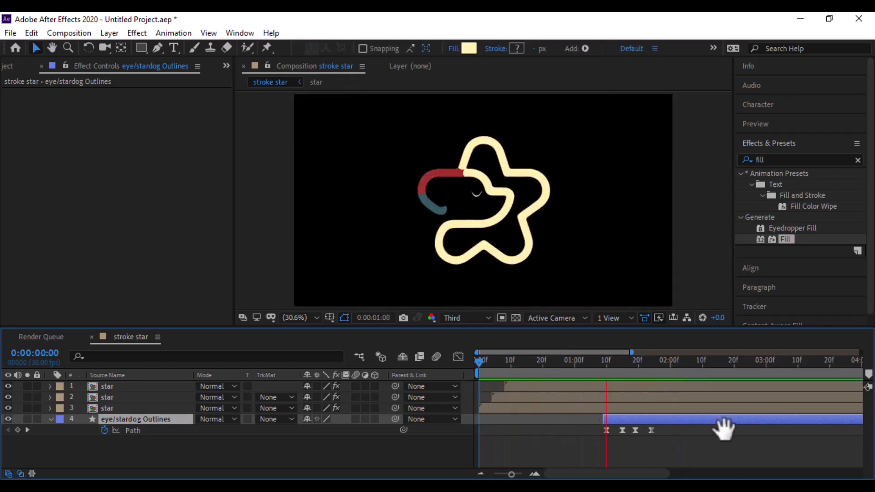
{"action": "key", "text": "space"}
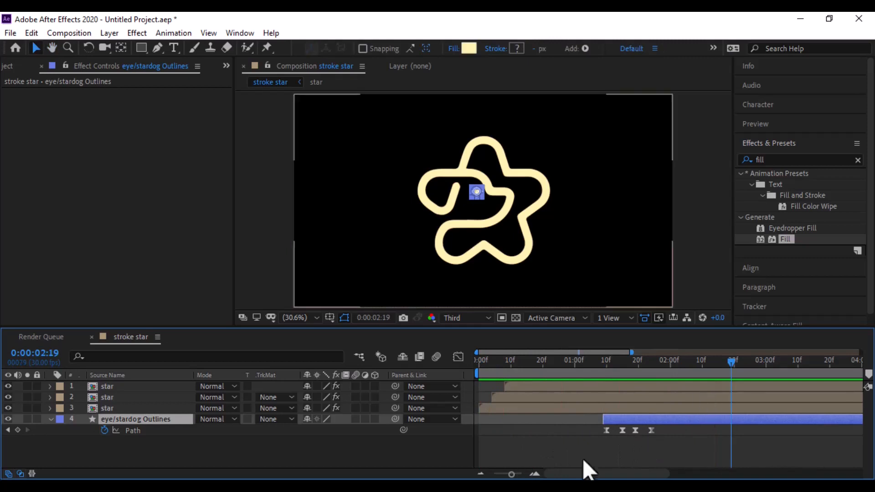
{"action": "mouse_move", "coordinate": [736, 369]}
{"action": "left_mouse_down"}
{"action": "mouse_move", "coordinate": [592, 383]}
{"action": "mouse_move", "coordinate": [620, 387]}
{"action": "mouse_move", "coordinate": [451, 386]}
{"action": "mouse_move", "coordinate": [603, 385]}
{"action": "left_mouse_up"}
{"action": "left_click", "coordinate": [548, 455]}
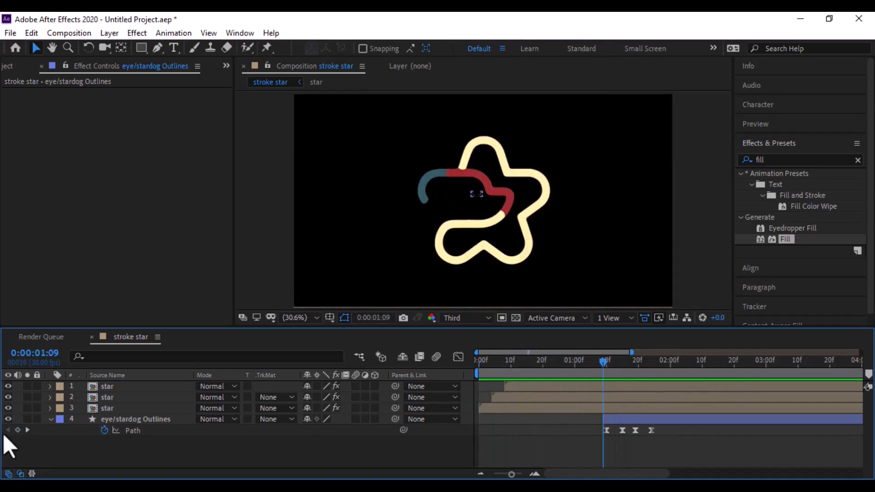
{"action": "left_click", "coordinate": [52, 420]}
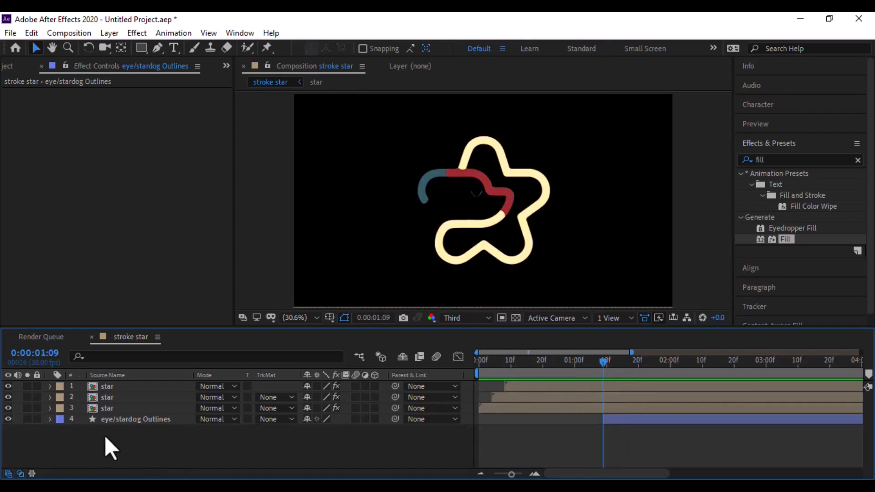
Start a new solid layer and switch to the Coolors page in the browser to copy the darkest red from the teal, cream, orange and red palette
{"action": "right_click", "coordinate": [189, 457]}
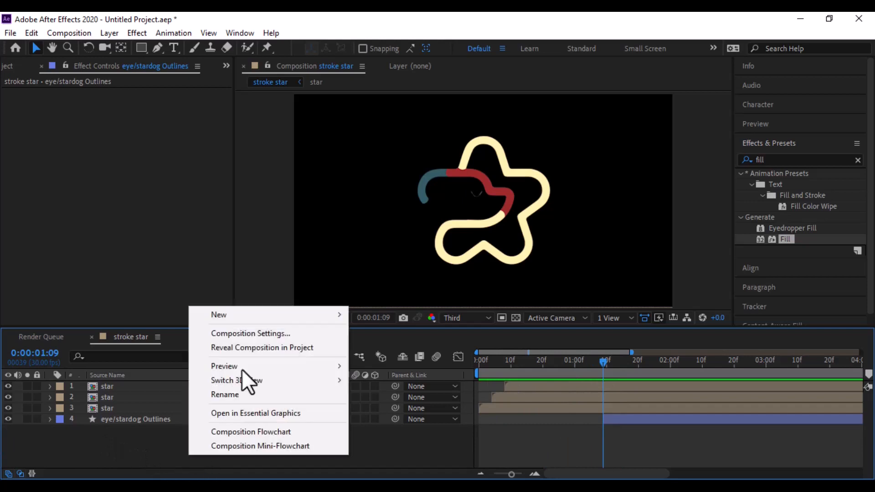
{"action": "mouse_move", "coordinate": [257, 321]}
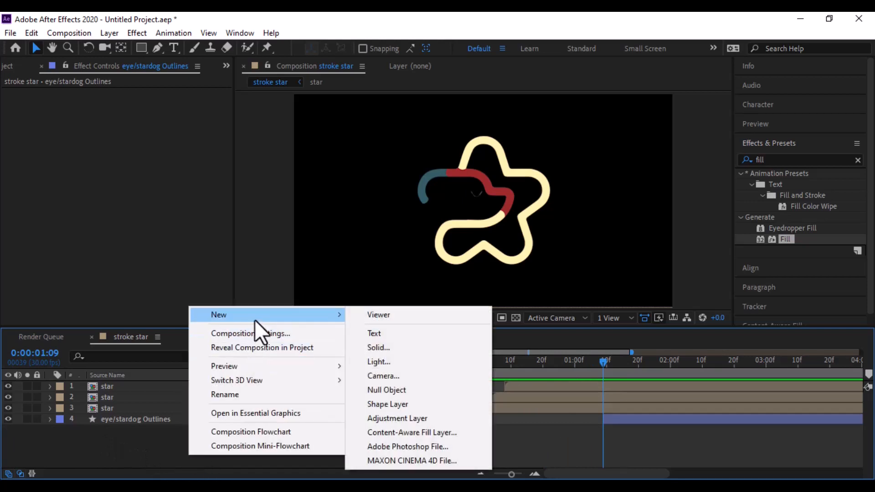
{"action": "left_click", "coordinate": [397, 349]}
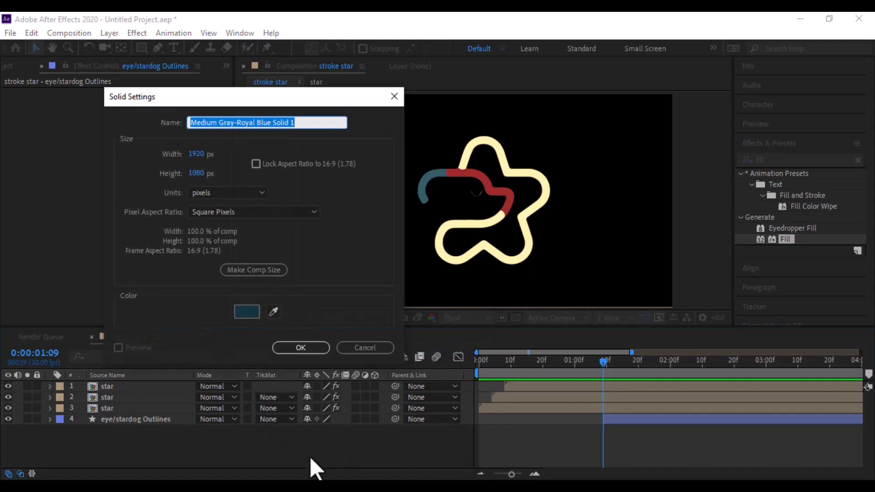
{"action": "key", "text": "alt+Tab"}
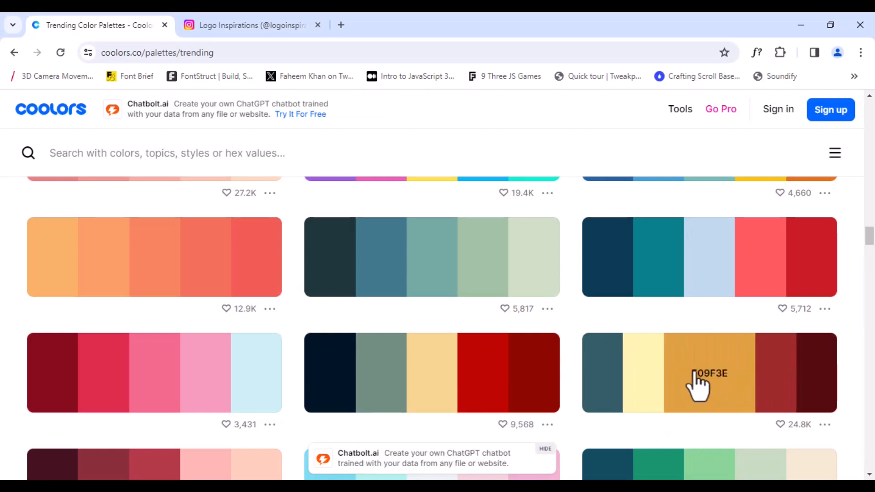
{"action": "left_click", "coordinate": [774, 378]}
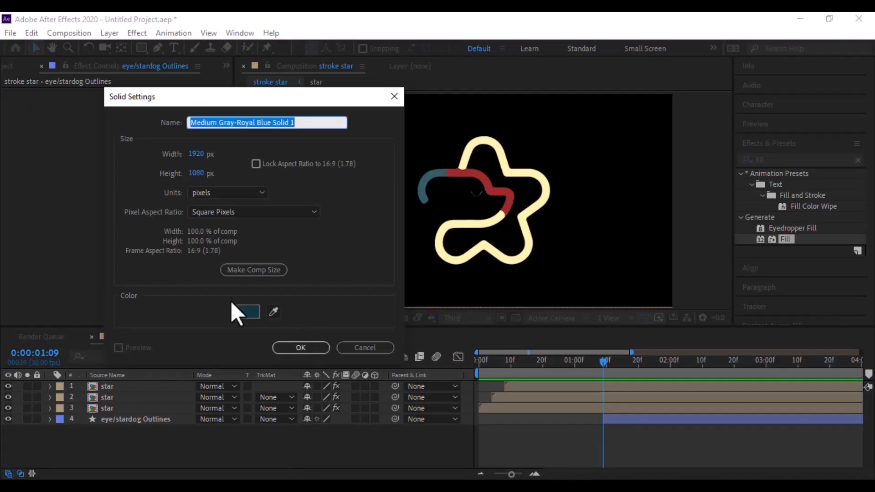
Color the 1920 x 1080 solid with the copied dark red, create it, and place it beneath the eye layer as the background
{"action": "left_click", "coordinate": [243, 313]}
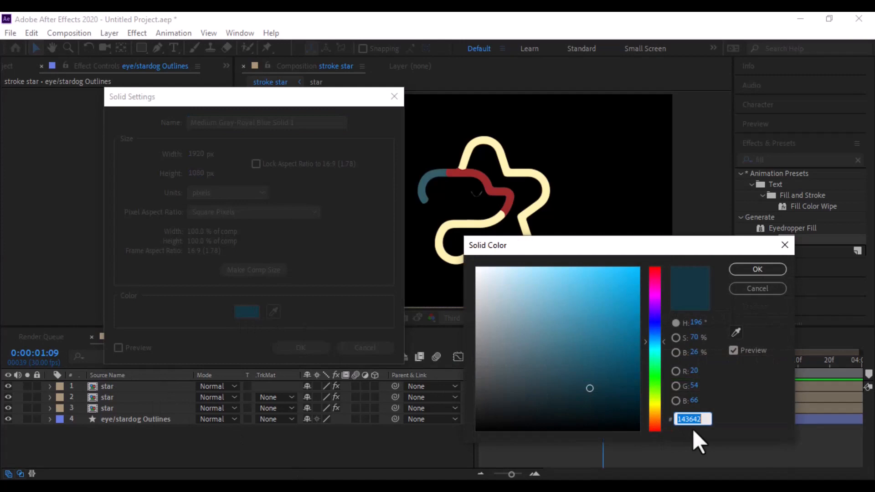
{"action": "key", "text": "ctrl+v"}
{"action": "left_click", "coordinate": [758, 269]}
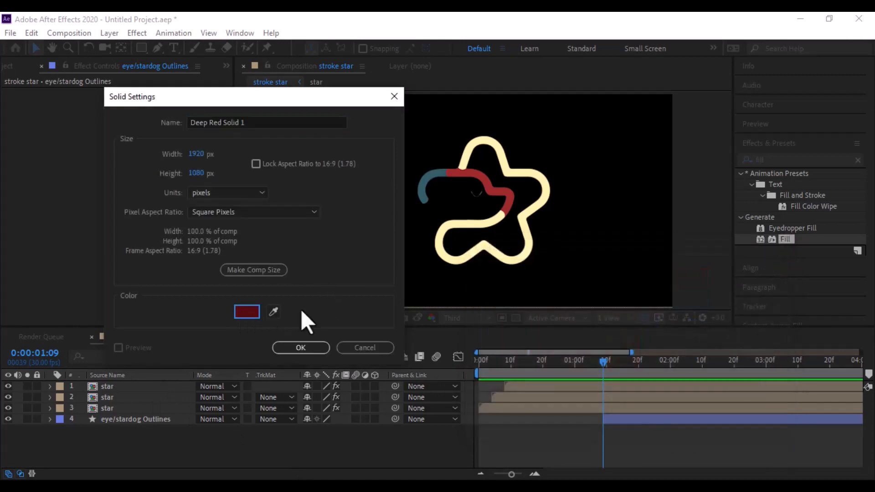
{"action": "left_click", "coordinate": [299, 346]}
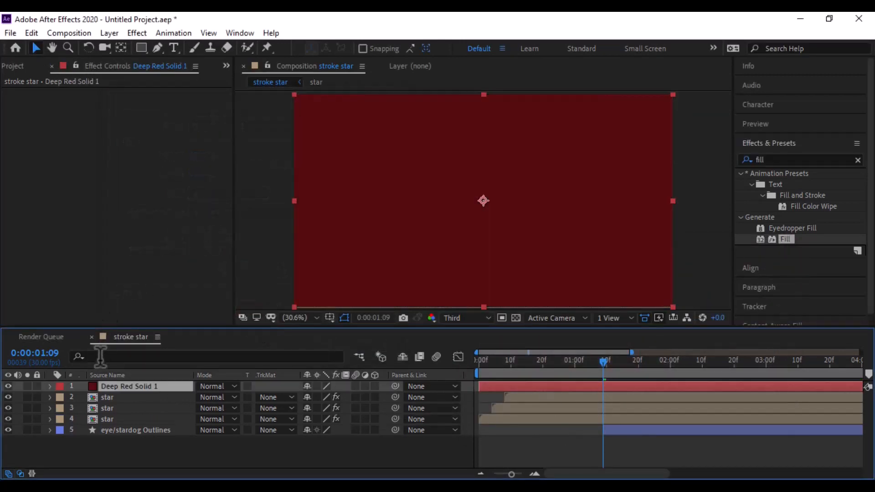
{"action": "left_click_drag", "start_coordinate": [123, 388], "coordinate": [139, 463]}
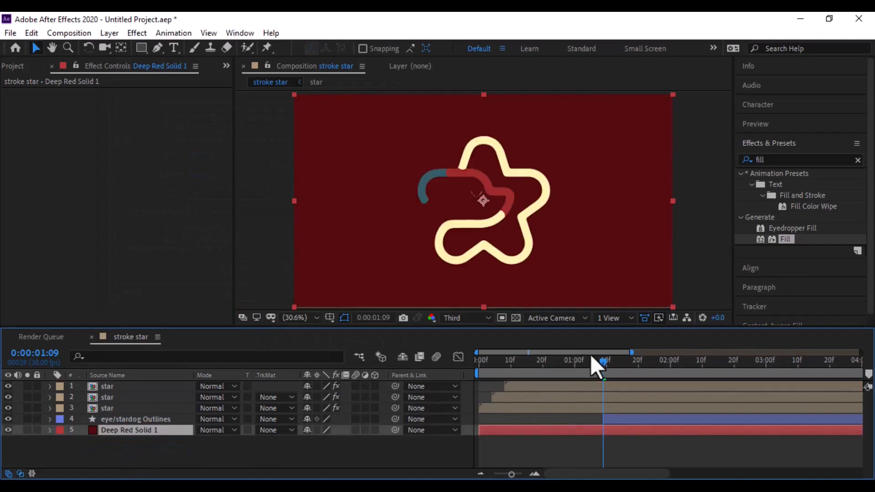
Preview the logo animation over the dark red background from the first frame, and scrub back to about 0:00:01:13
{"action": "left_click_drag", "start_coordinate": [605, 360], "coordinate": [469, 365]}
{"action": "key", "text": "space"}
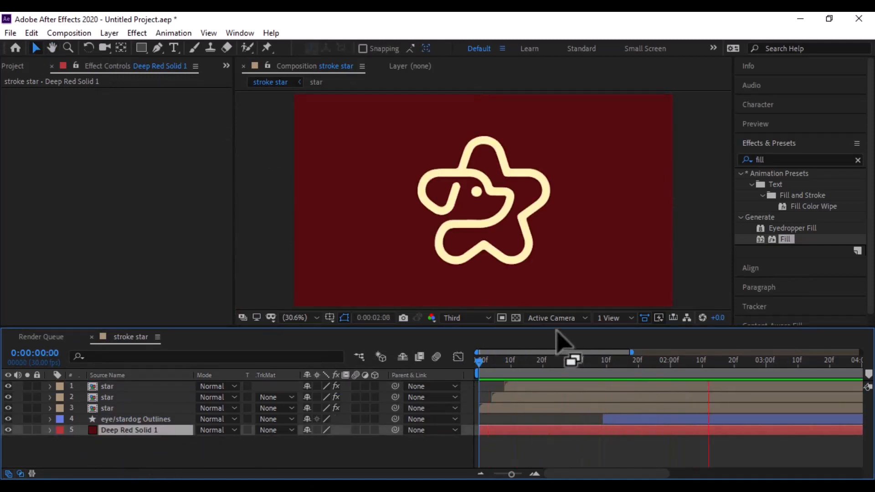
{"action": "key", "text": "space"}
{"action": "mouse_move", "coordinate": [737, 363]}
{"action": "left_mouse_down"}
{"action": "mouse_move", "coordinate": [496, 363]}
{"action": "mouse_move", "coordinate": [638, 357]}
{"action": "left_mouse_up"}
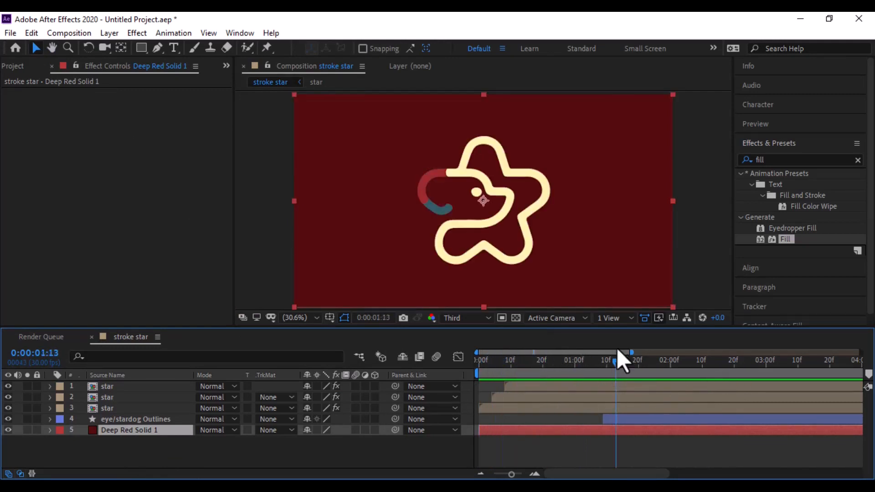